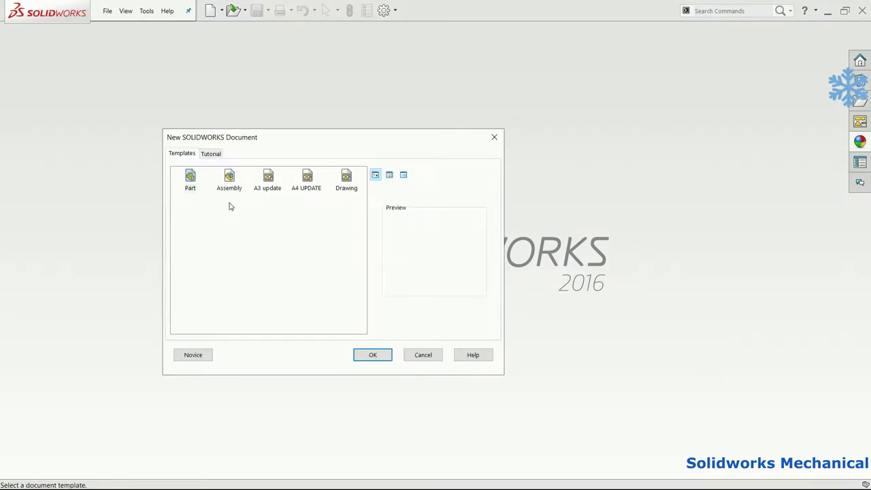
- Start a new part and sketch a 60 mm diameter circle at the origin on the Front Plane
double_click(184, 179)
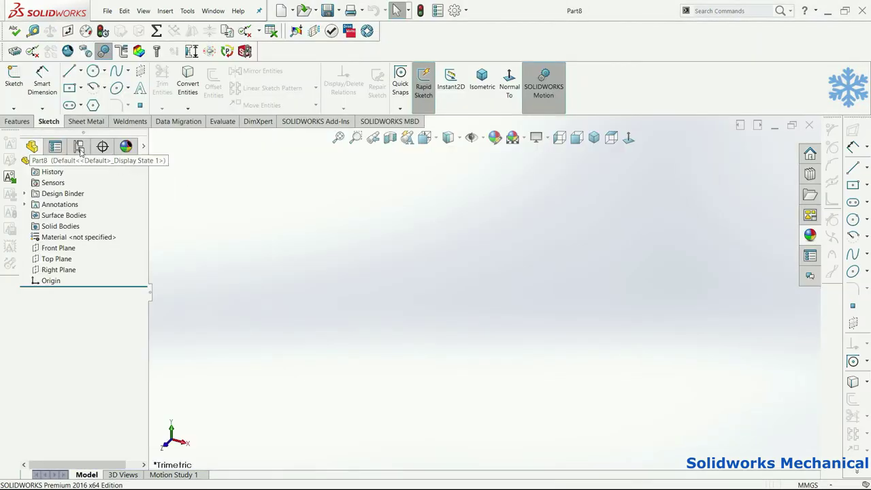
left_click(17, 122)
left_click(18, 82)
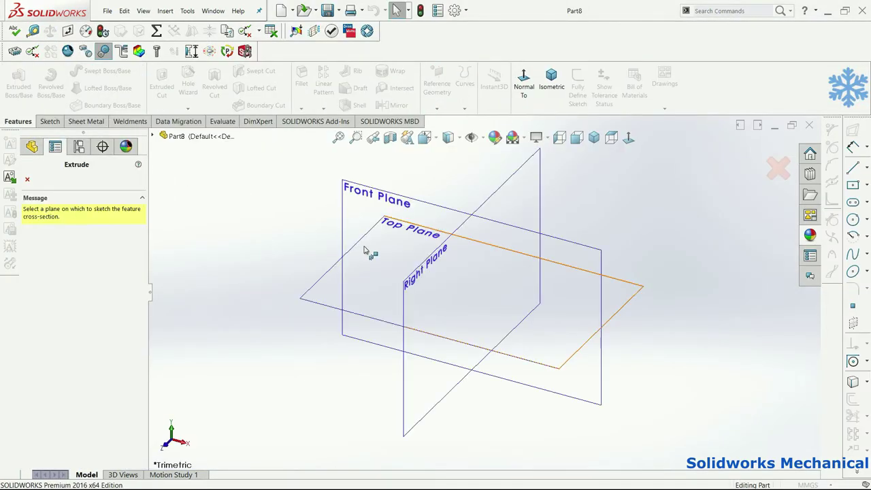
left_click(392, 203)
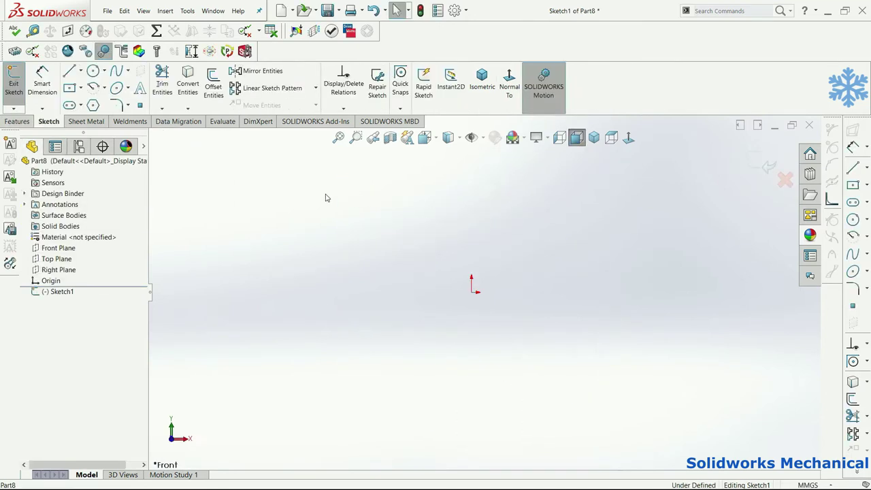
left_click(93, 71)
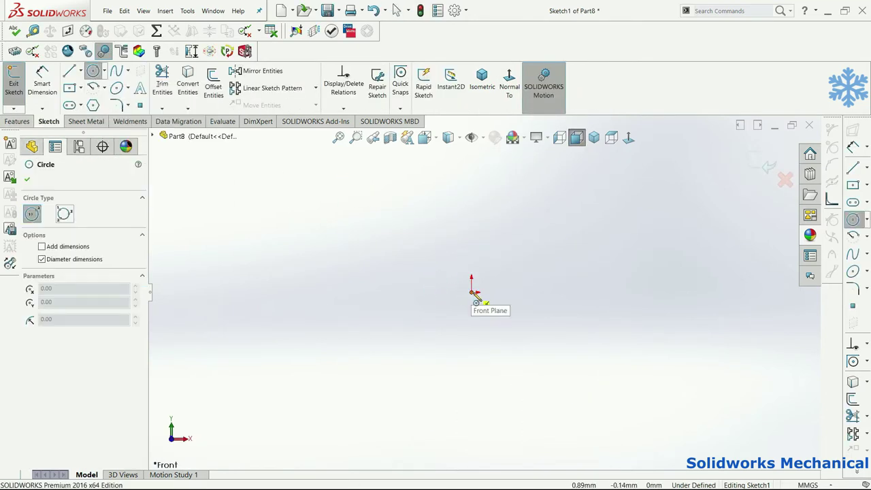
left_click(472, 291)
left_click(499, 249)
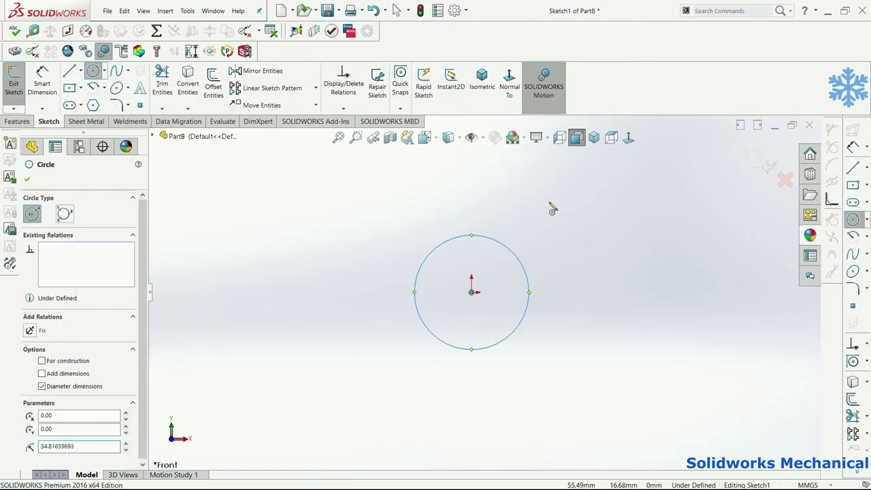
left_click(530, 250)
type("60")
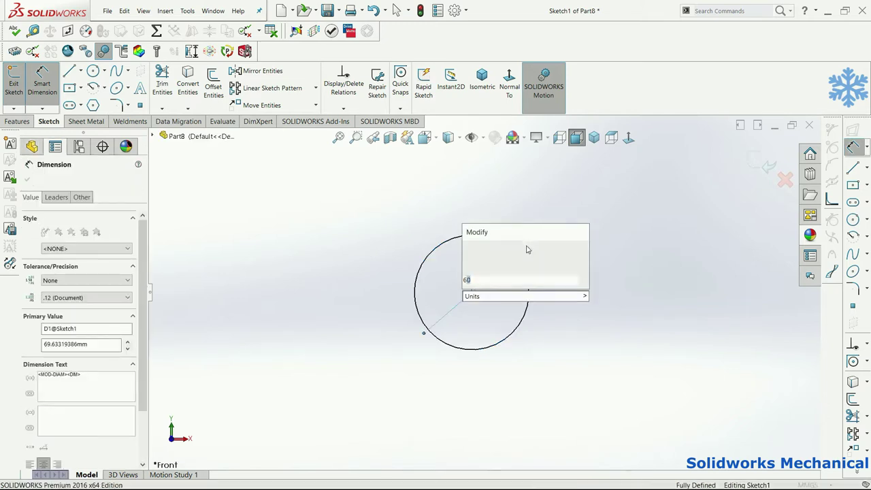
key("Return")
- Extrude the circle 10 mm in the reversed direction into a disc
left_click(17, 121)
left_click(18, 104)
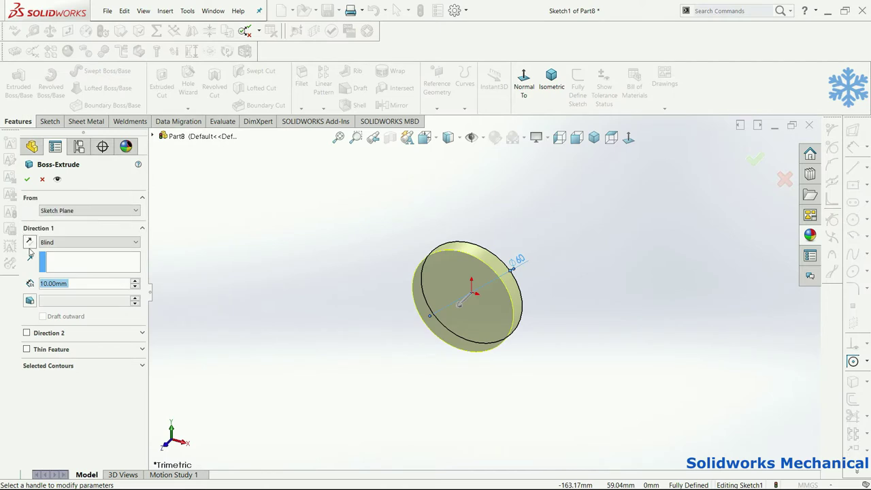
left_click(593, 137)
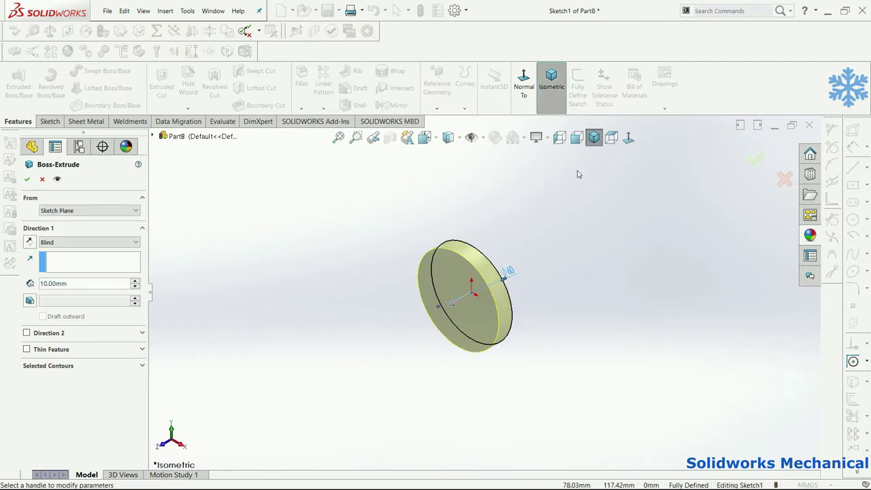
left_click(29, 242)
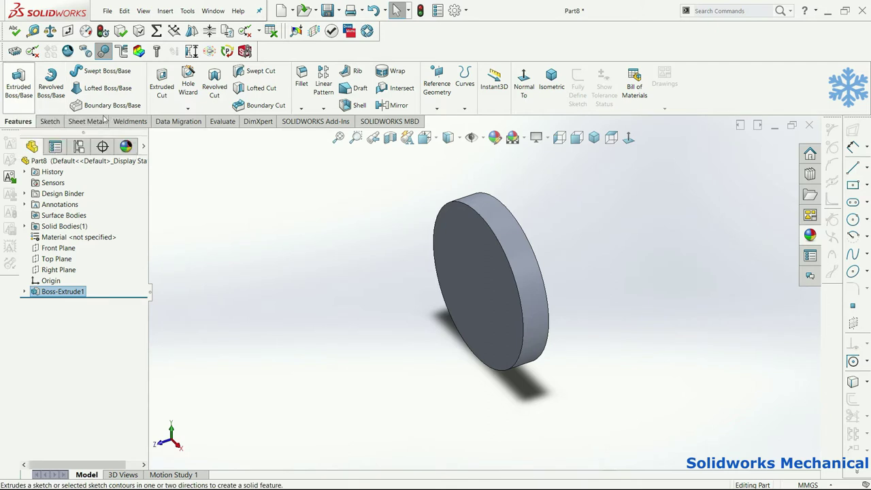
- Sketch a 50 mm diameter circle centred on the disc's flat face
left_click(19, 85)
left_click(505, 285)
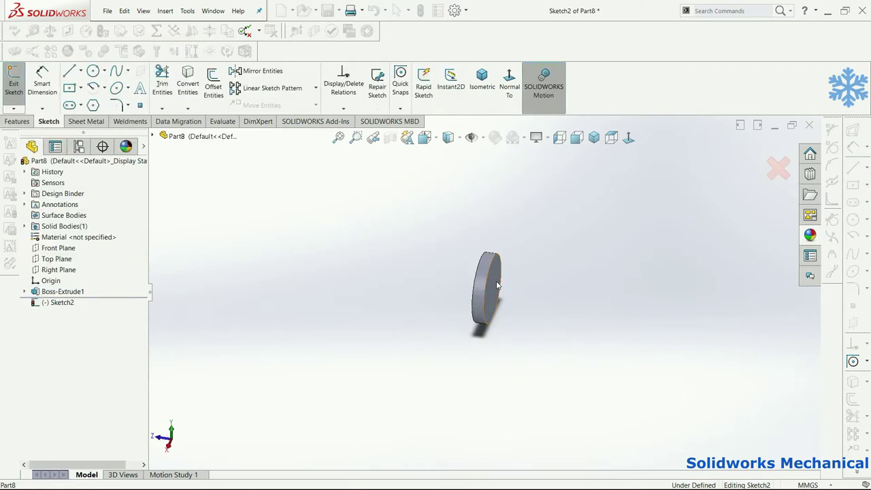
scroll(508, 283, "up", 4)
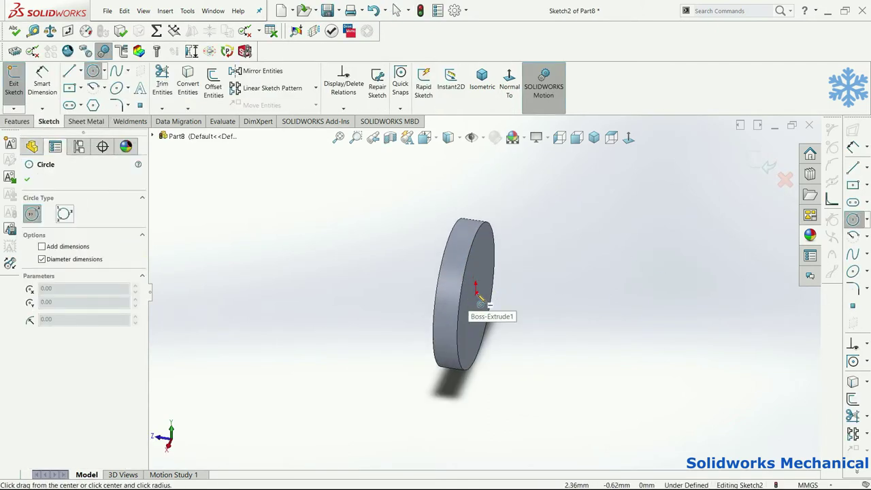
left_click(477, 295)
left_click(487, 319)
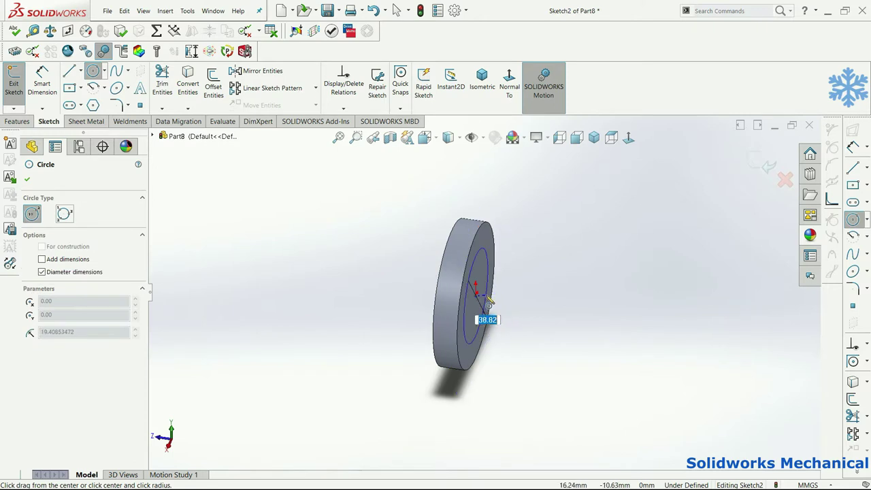
right_click_drag(520, 332, 496, 258)
left_click(489, 259)
left_click(501, 230)
type("50")
key("Return")
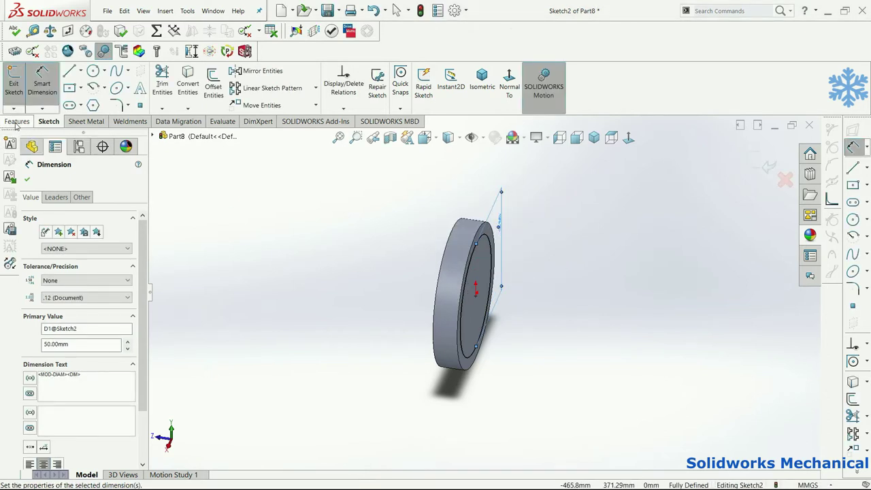
- Extrude the 50 mm circle 50 mm from the disc, merged into one body
left_click(17, 121)
left_click(19, 81)
double_click(53, 282)
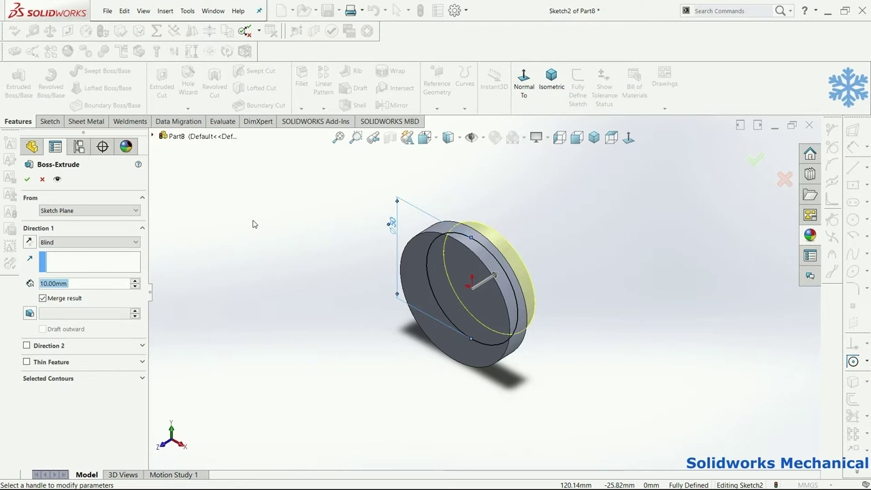
type("50")
key("Return")
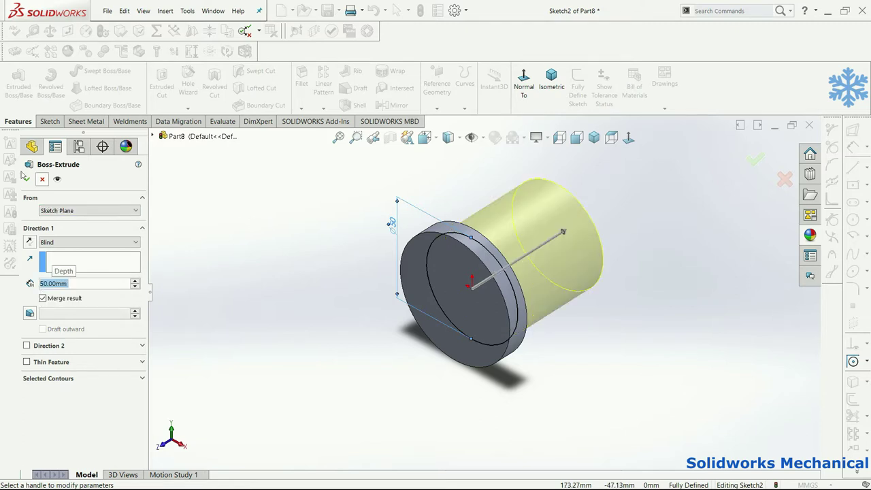
key("Return")
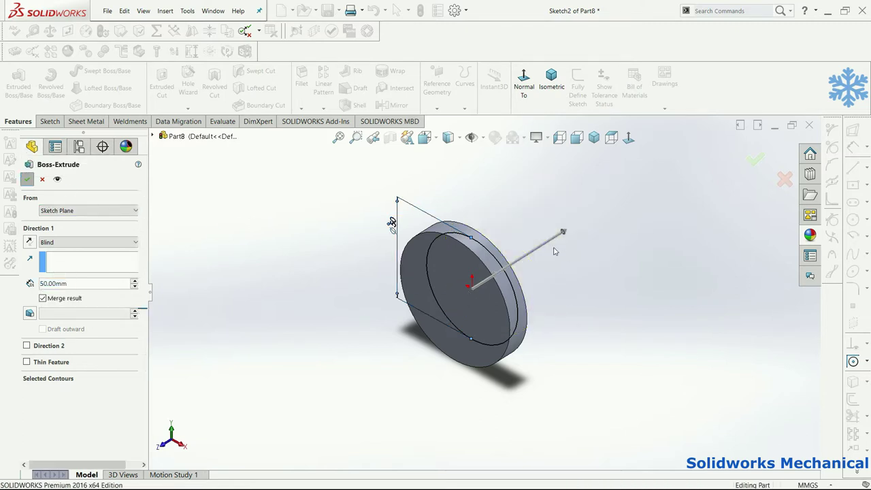
scroll(602, 245, "up", 3)
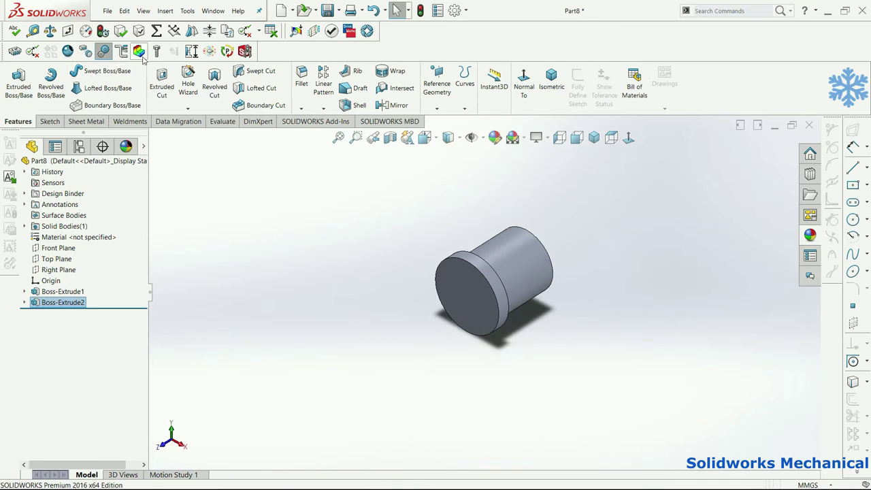
left_click(19, 81)
- Sketch three concentric circles at the origin on the cylinder's end face
mouse_move(497, 202)
middle_mouse_down()
mouse_move(447, 177)
mouse_move(552, 278)
middle_mouse_up()
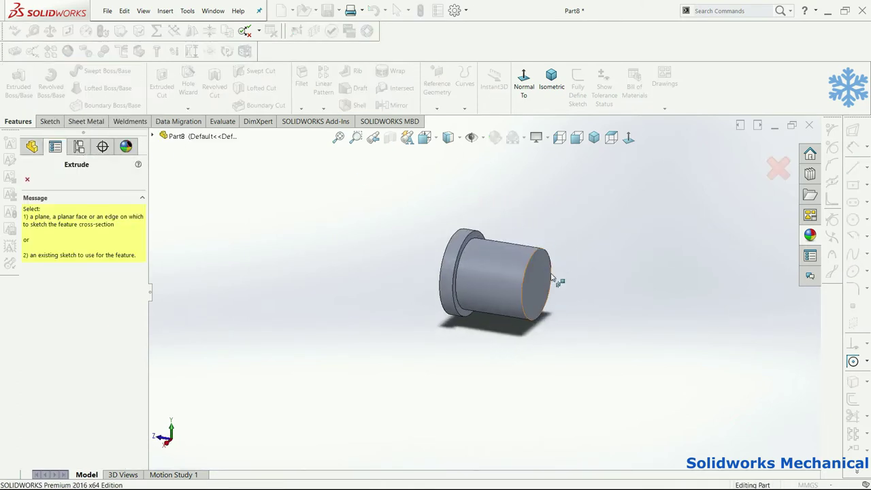
left_click(552, 278)
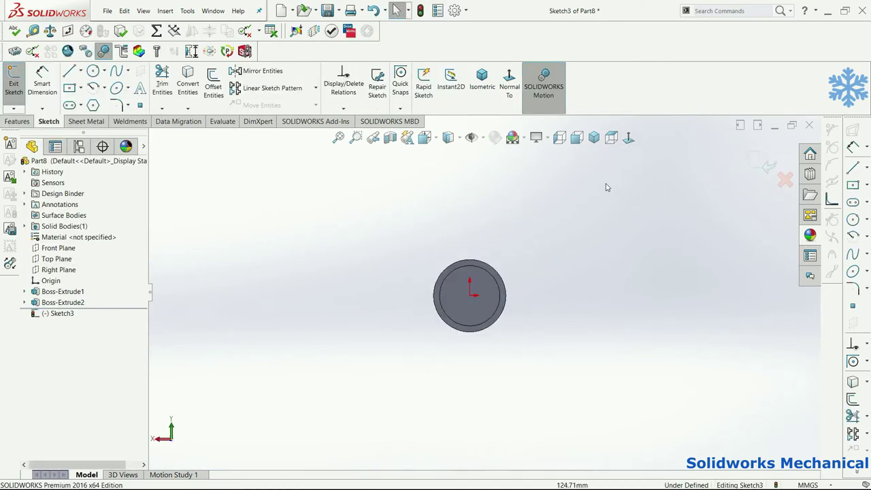
key("f")
middle_click_drag(563, 201, 552, 226)
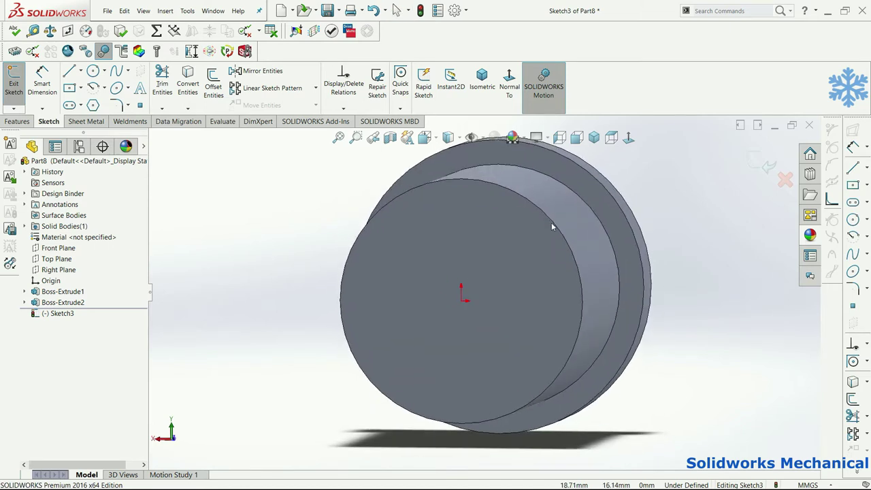
left_click(630, 139)
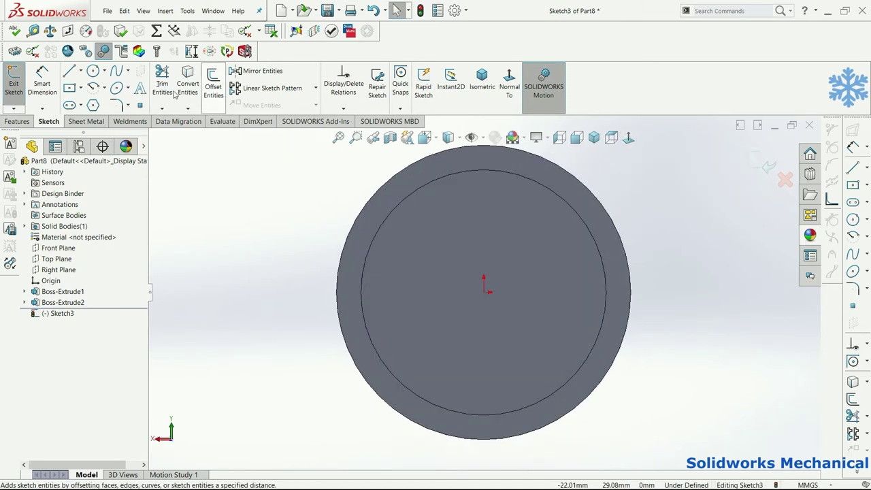
left_click(93, 71)
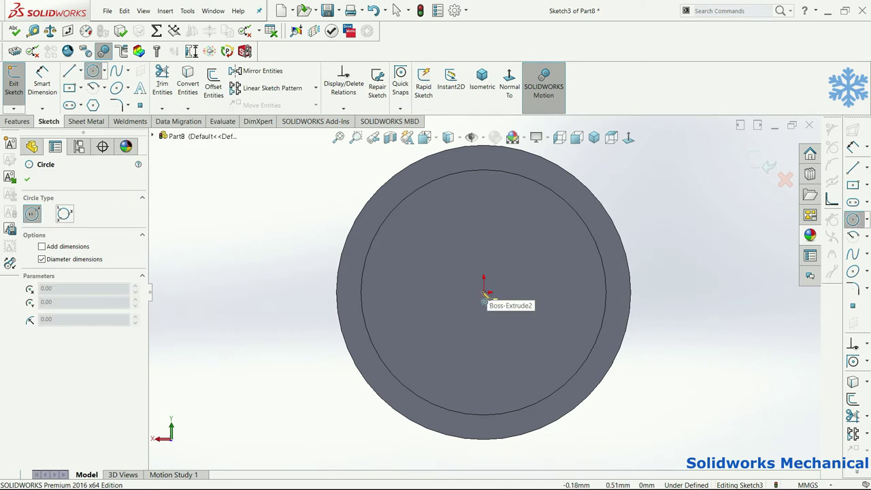
left_click(484, 294)
scroll(564, 217, "up", 3)
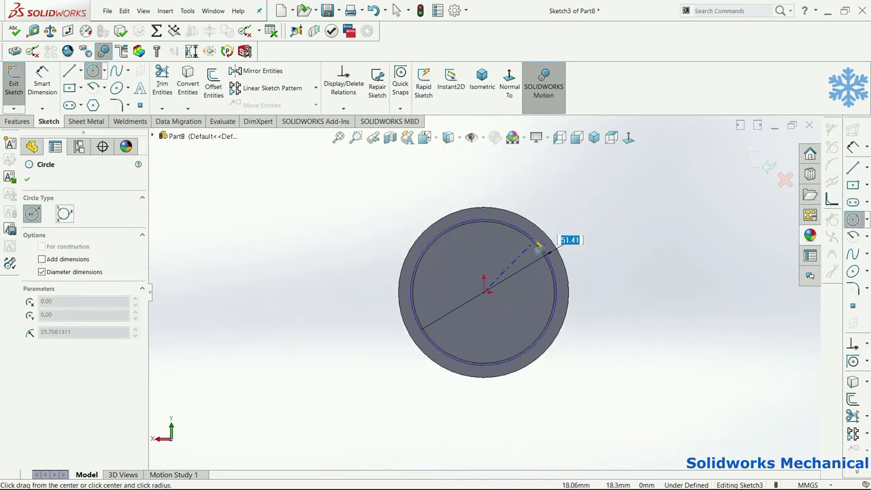
left_click(545, 252)
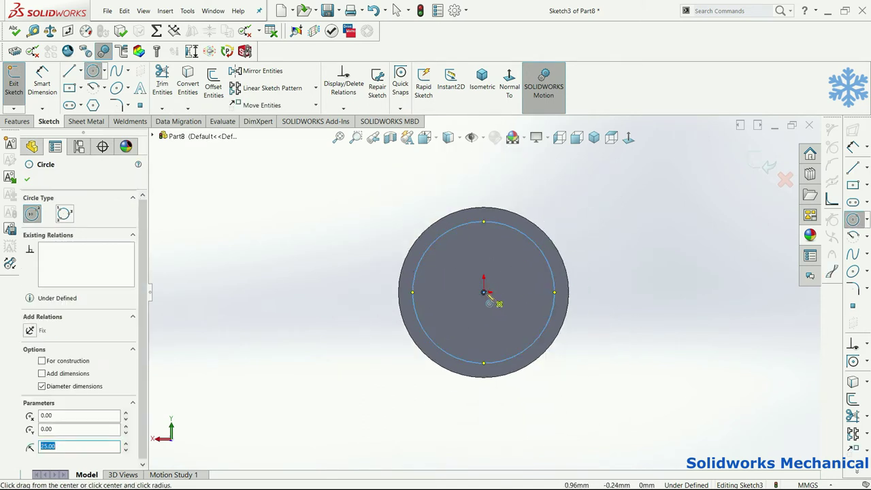
left_click(483, 293)
left_click(564, 234)
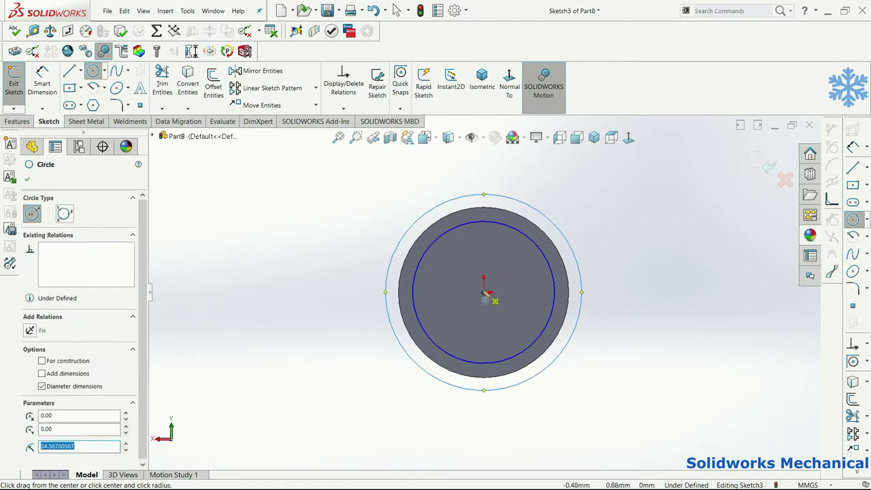
left_click(484, 294)
left_click(583, 217)
key("Escape")
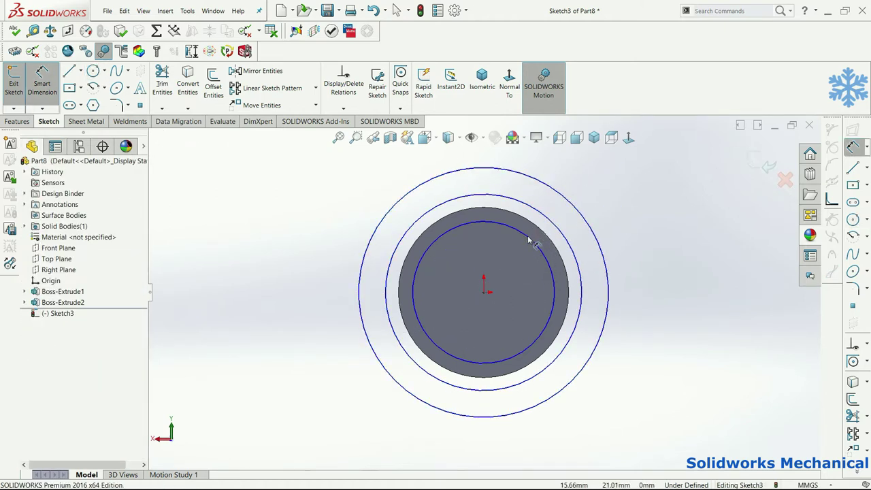
- Dimension the circles to 50, 80 and 105 mm diameters
left_click(529, 237)
left_click(517, 244)
key("Return")
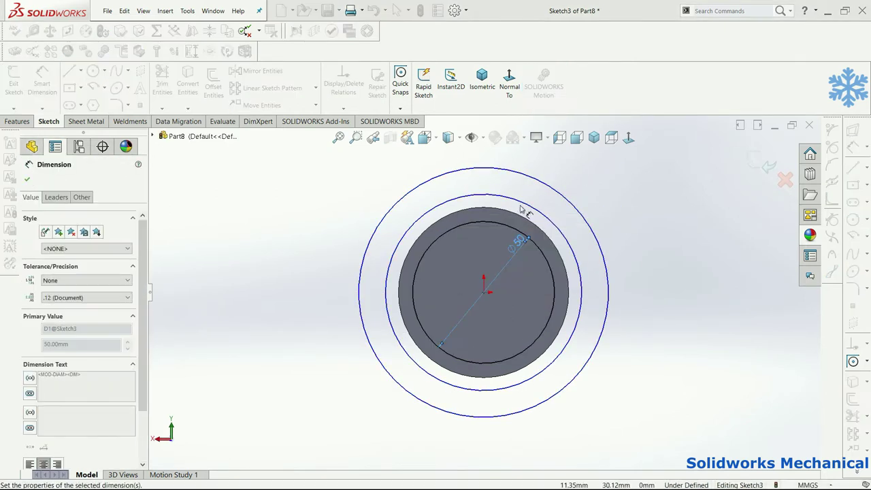
left_click(535, 210)
left_click(562, 257)
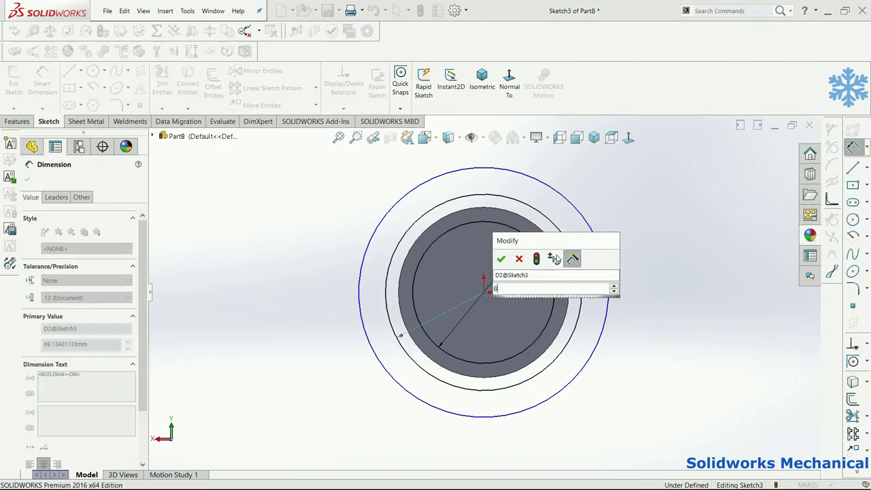
type("80")
key("Return")
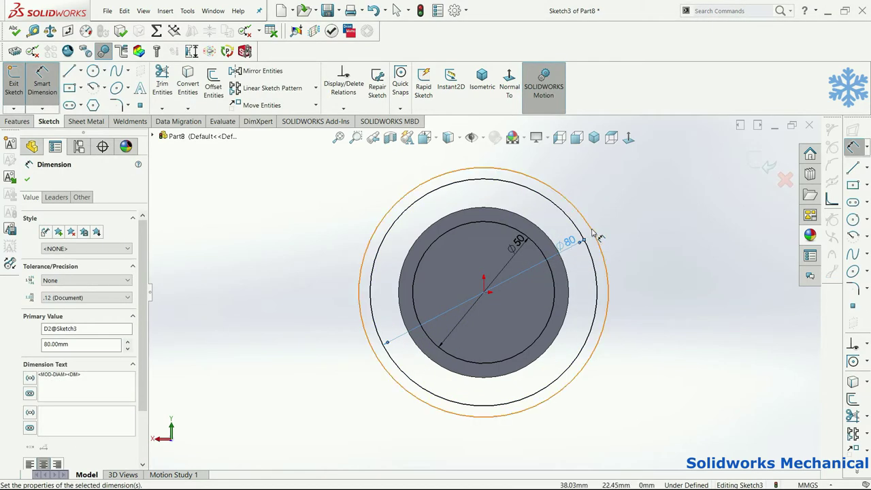
left_click(592, 234)
left_click(603, 225)
type("105")
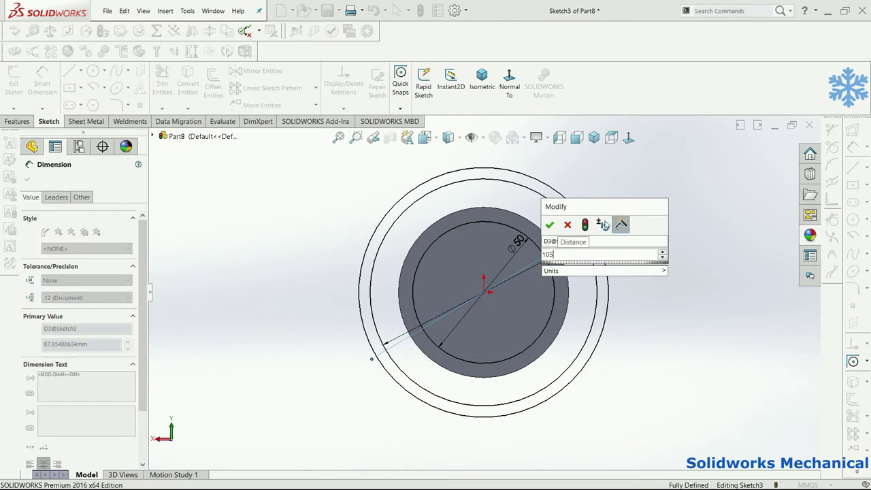
key("Return")
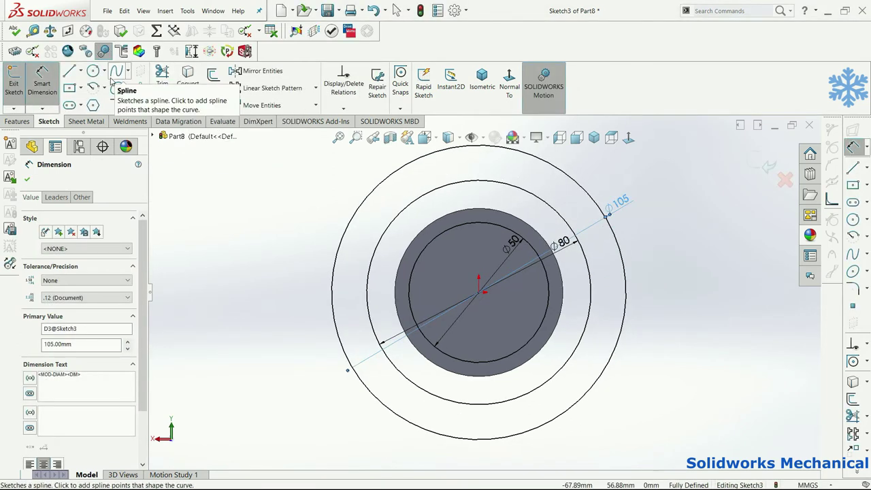
- Draw a vertical and an angled construction centerline from the centre to the Ø105 circle
left_click(80, 71)
left_click(89, 96)
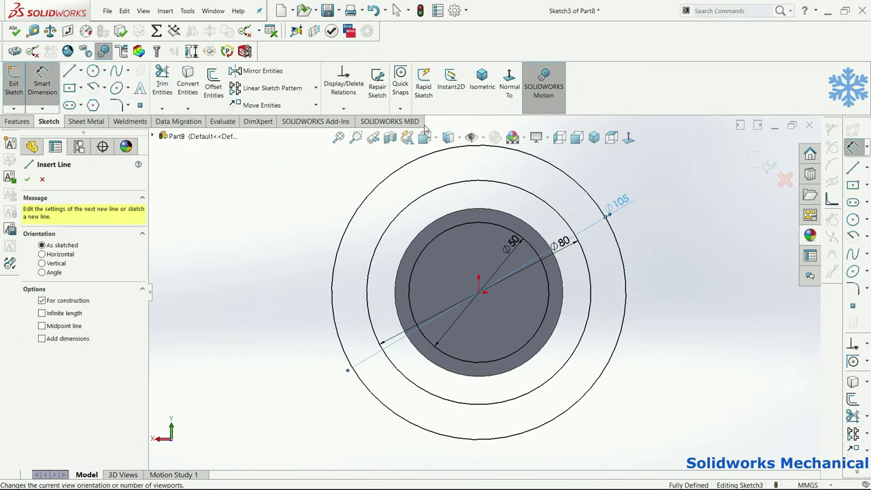
left_click(479, 146)
left_click(479, 293)
left_click(596, 204)
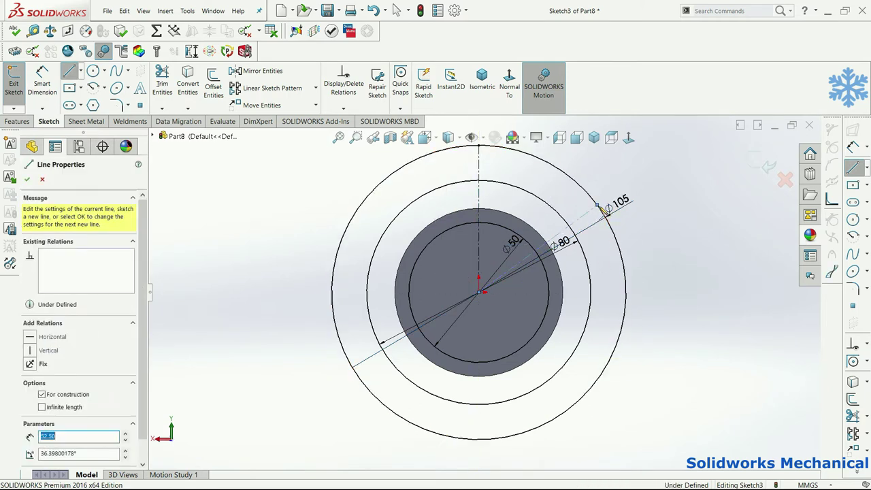
key("Escape")
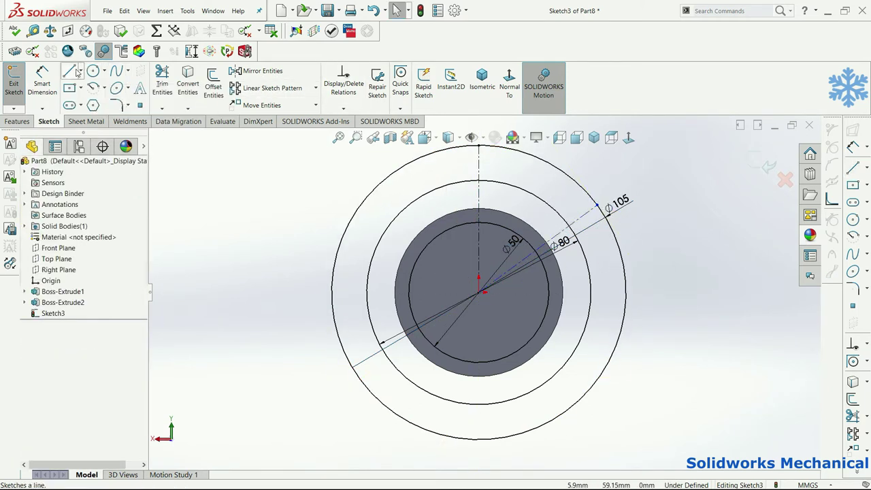
- Draw the two lobe edge lines starting on the Ø80 circle
left_click(69, 70)
left_click(479, 181)
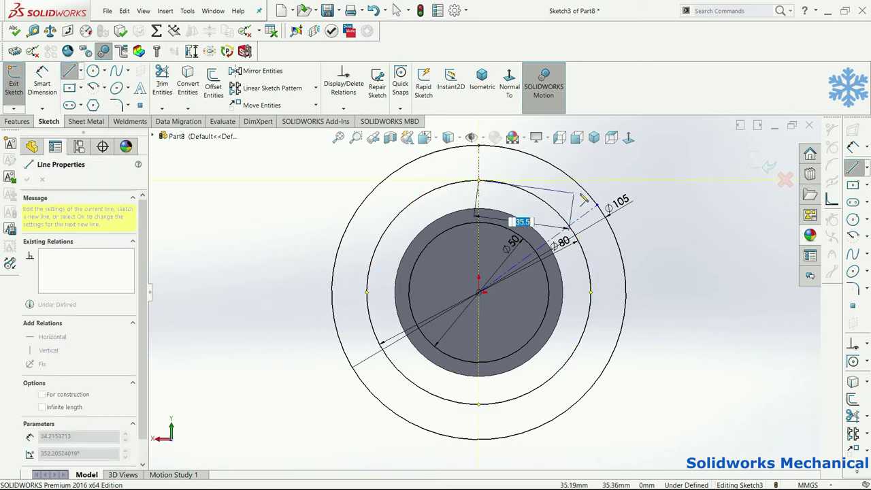
key("Escape")
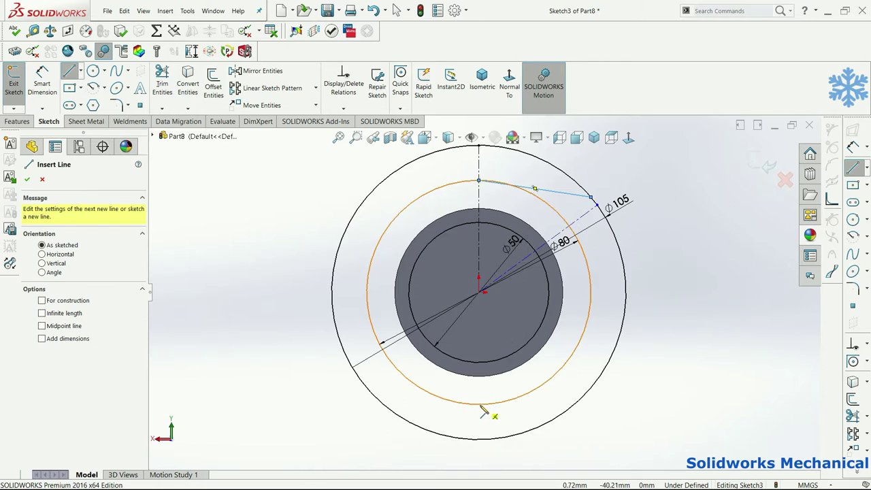
left_click(591, 293)
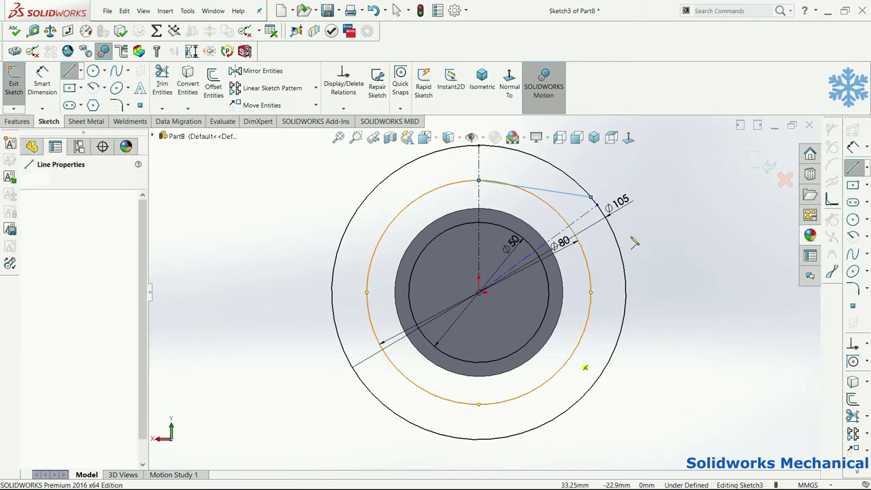
left_click(602, 217)
- Dimension the lobe with a 10 mm distance and a 5 mm corner offset
key("d")
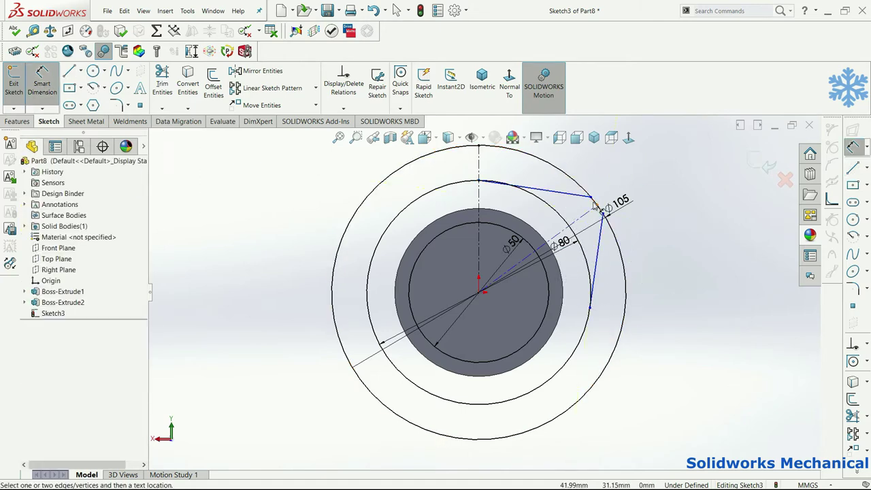
left_click(590, 196)
left_click(602, 216)
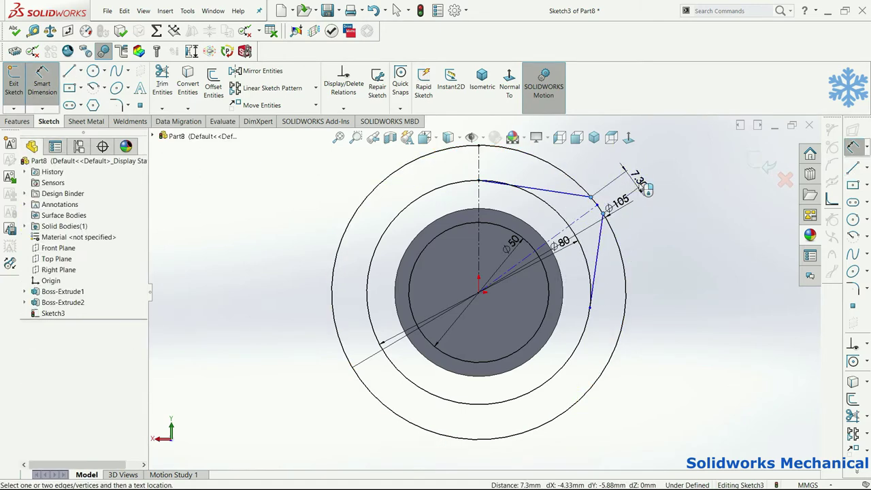
left_click(641, 186)
type("10")
key("Return")
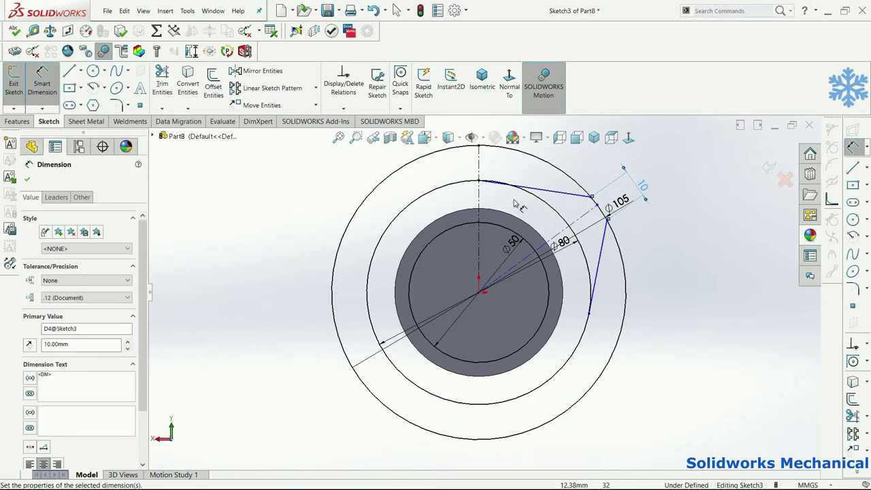
left_click(550, 192)
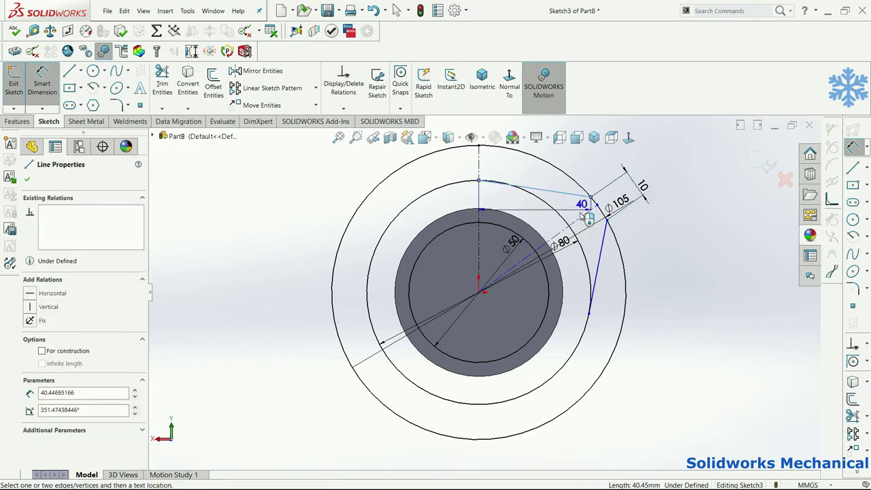
key("Escape")
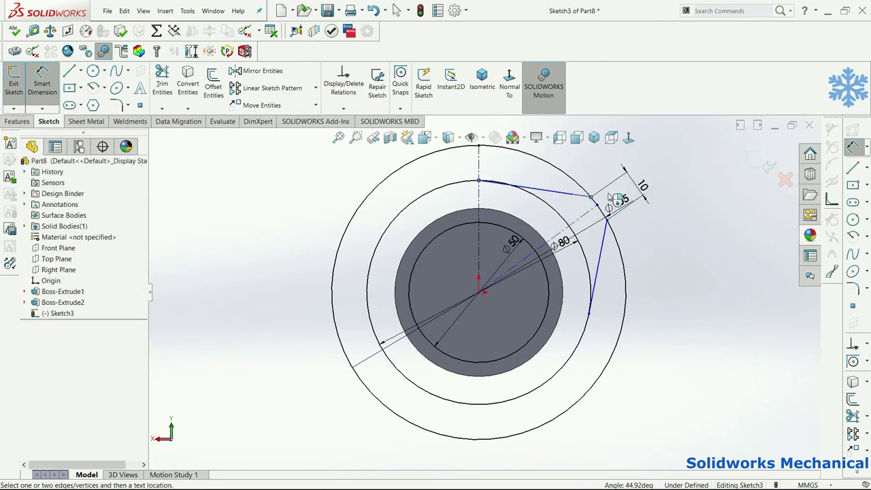
left_click(592, 198)
left_click(599, 204)
left_click(603, 197)
type("5")
key("Return")
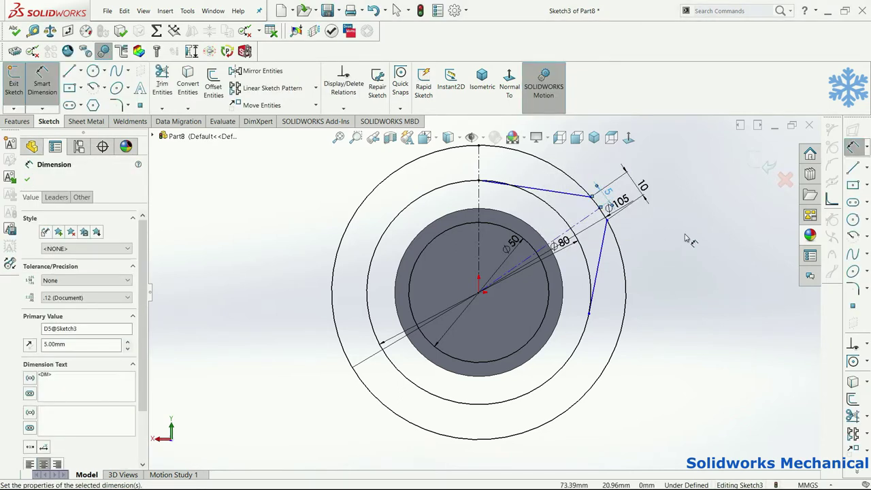
key("Escape")
key("Escape")
- Set the angled construction centerline to 20°
left_click(579, 222)
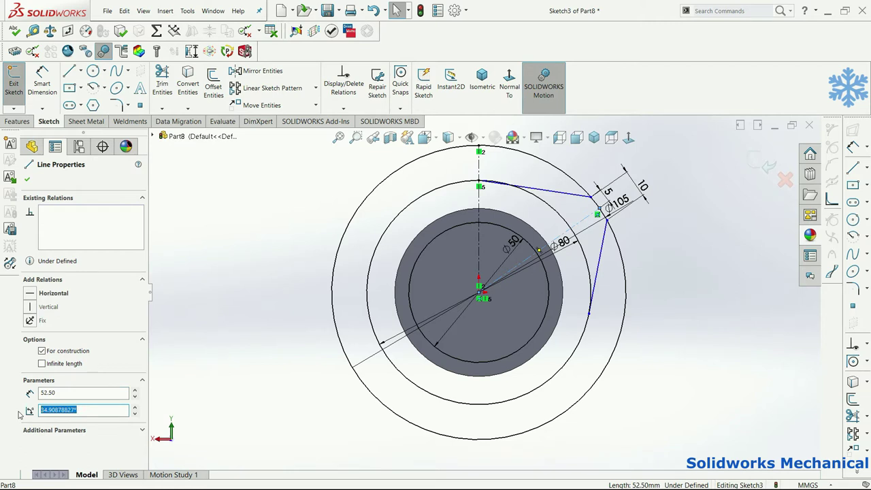
type("20")
key("Return")
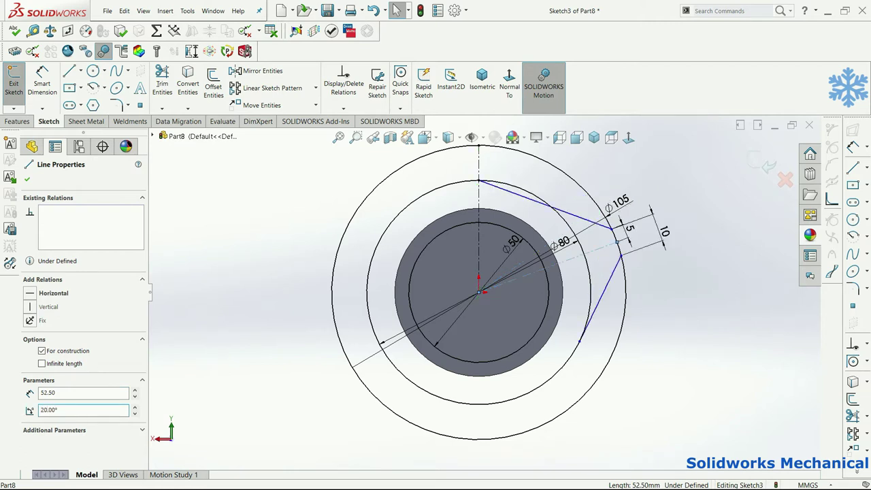
left_click(27, 179)
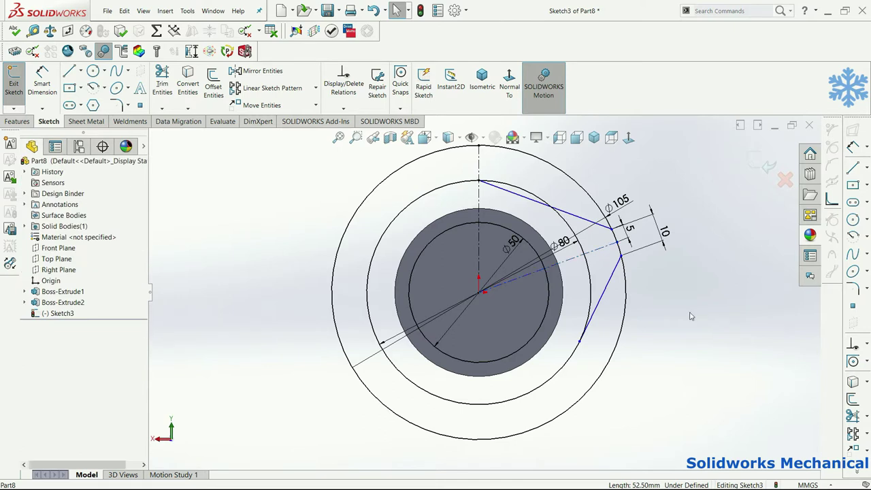
- Make the top lobe line tangent to the Ø80 circle
left_click(535, 203)
left_click(370, 272, "ctrl")
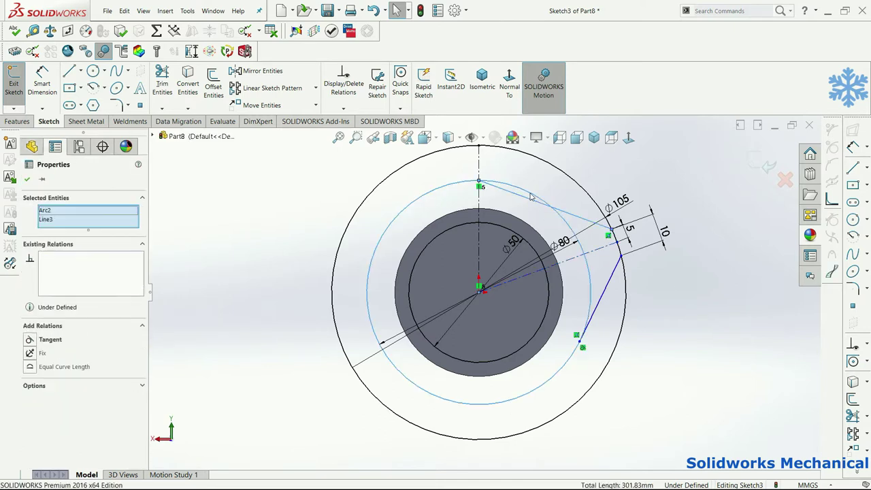
left_click(58, 340)
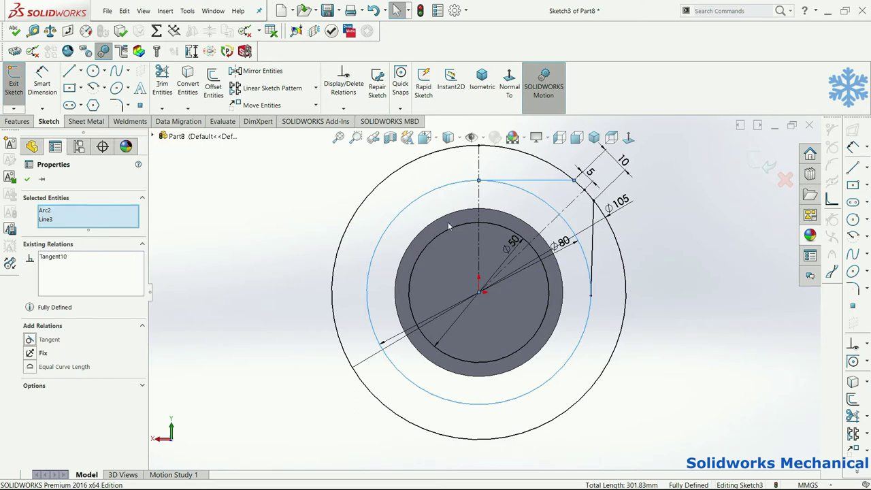
left_click(559, 202)
left_click(575, 207)
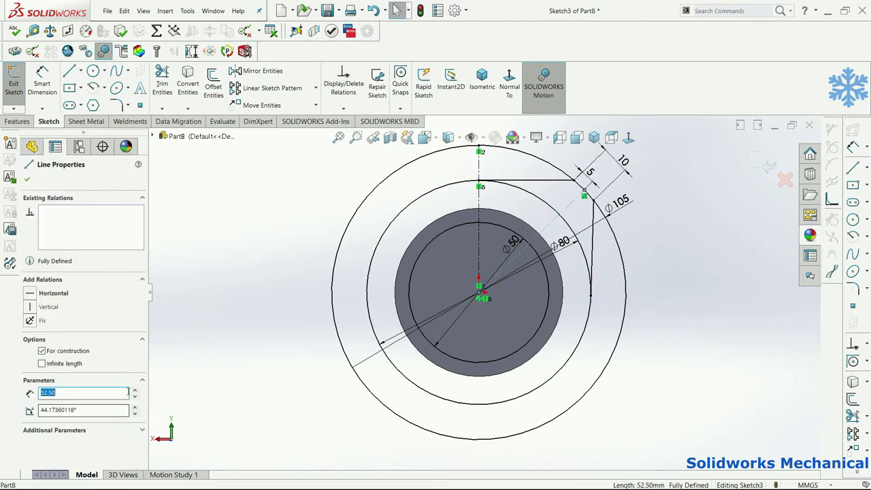
key("Escape")
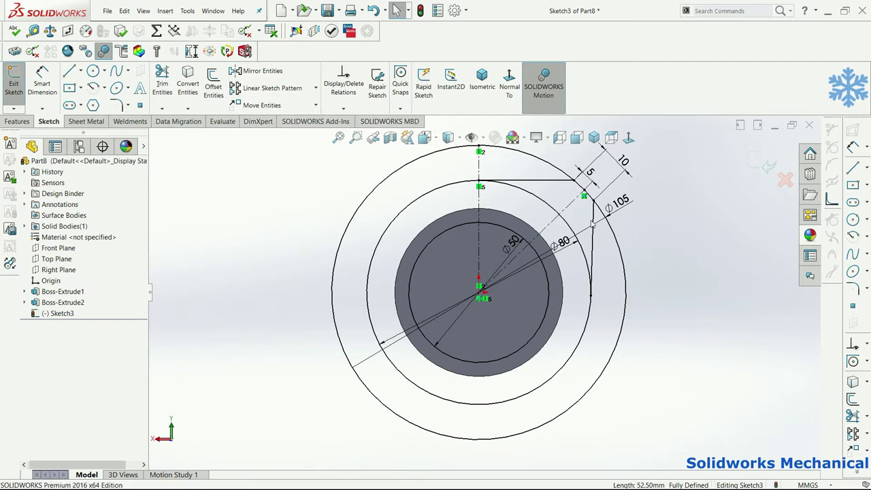
- Try an angle dimension between the two centerlines, then cancel it
key("d")
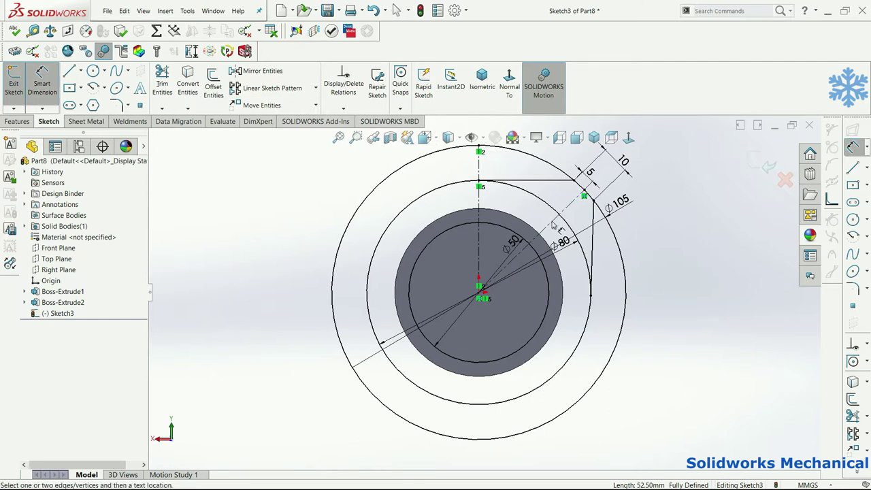
left_click(553, 227)
left_click(479, 209)
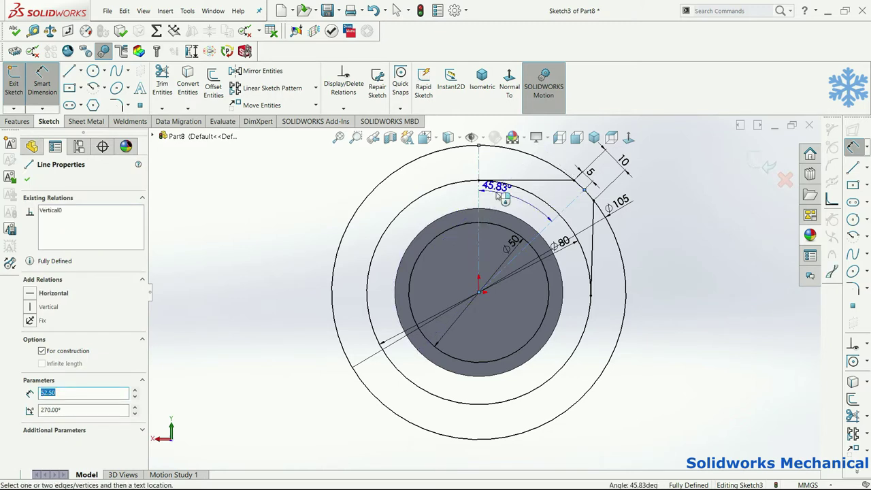
key("Escape")
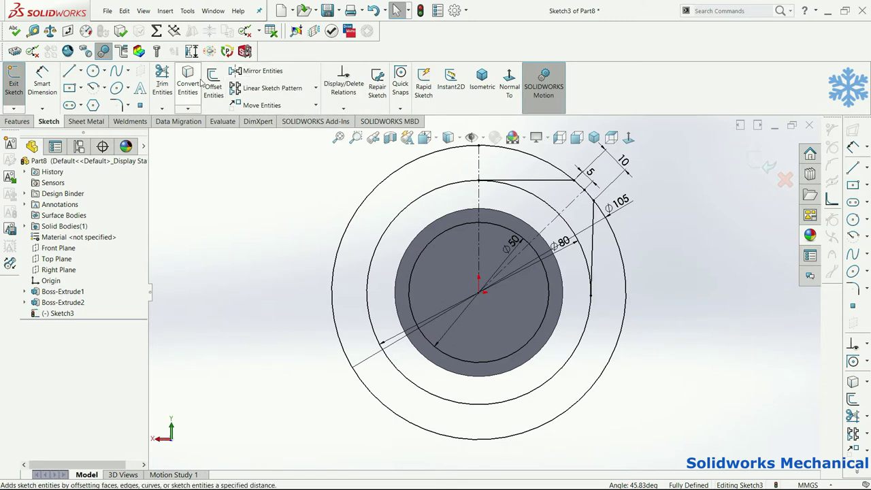
left_click(162, 81)
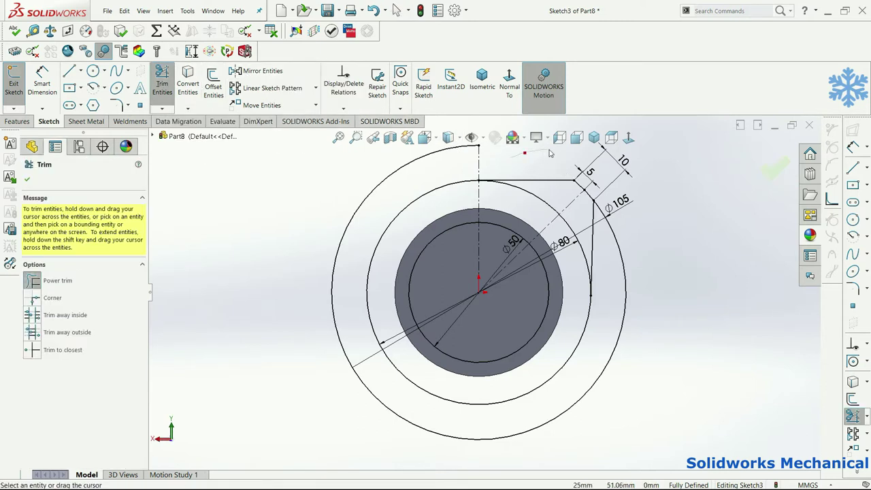
- Trim away the Ø105 circle and round the lobe's outer corner with an R10 fillet
left_click_drag(624, 270, 639, 273)
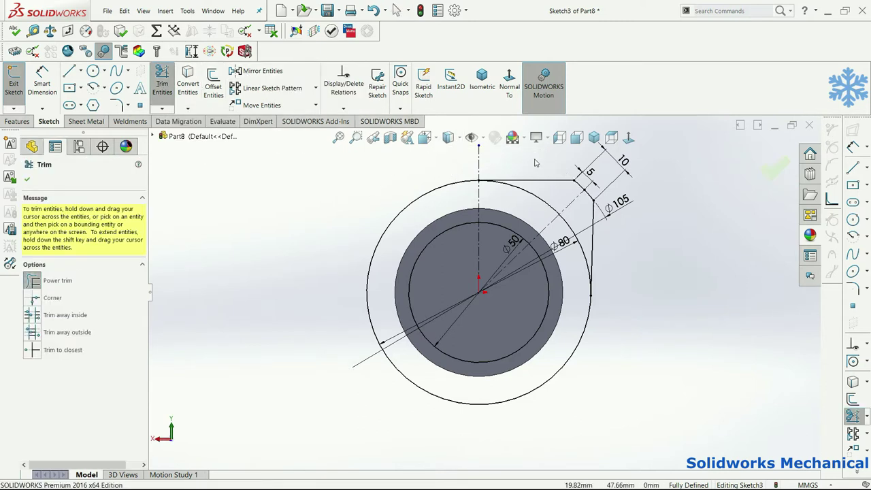
key("Escape")
left_click(117, 104)
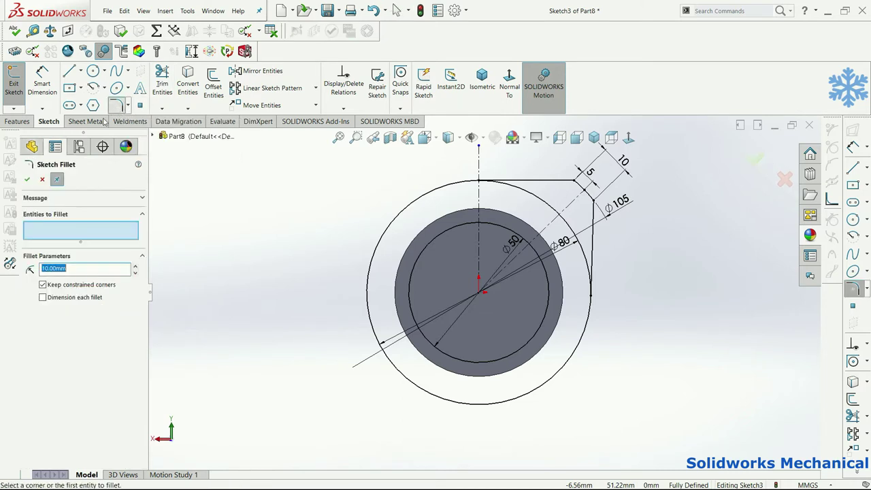
left_click(562, 181)
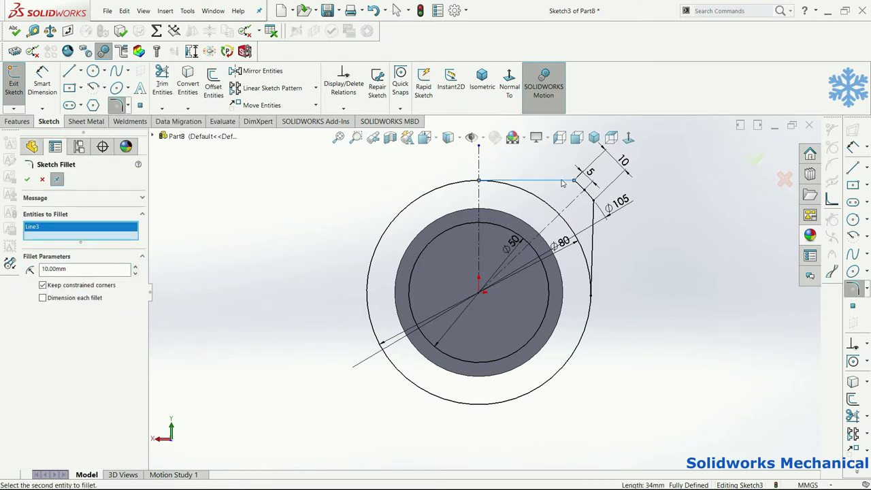
left_click(582, 190)
left_click(594, 204)
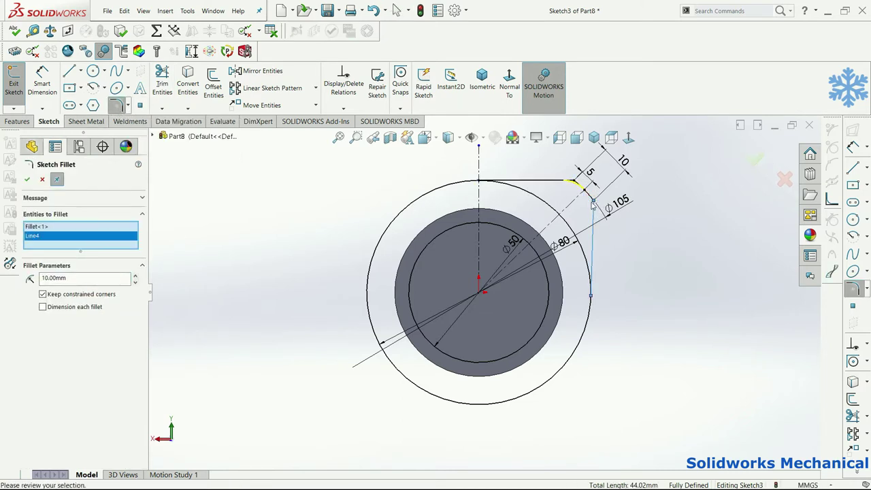
left_click(754, 156)
mouse_move(646, 187)
middle_mouse_down()
mouse_move(589, 214)
mouse_move(603, 210)
middle_mouse_up()
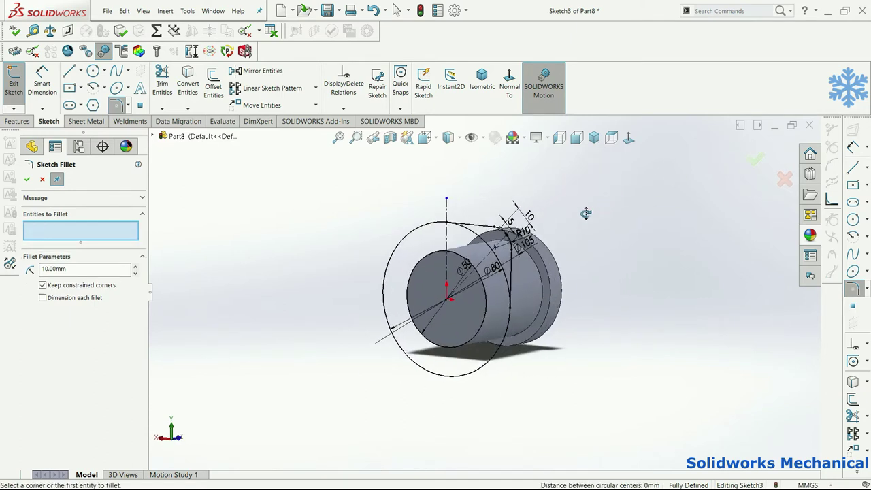
left_click(22, 123)
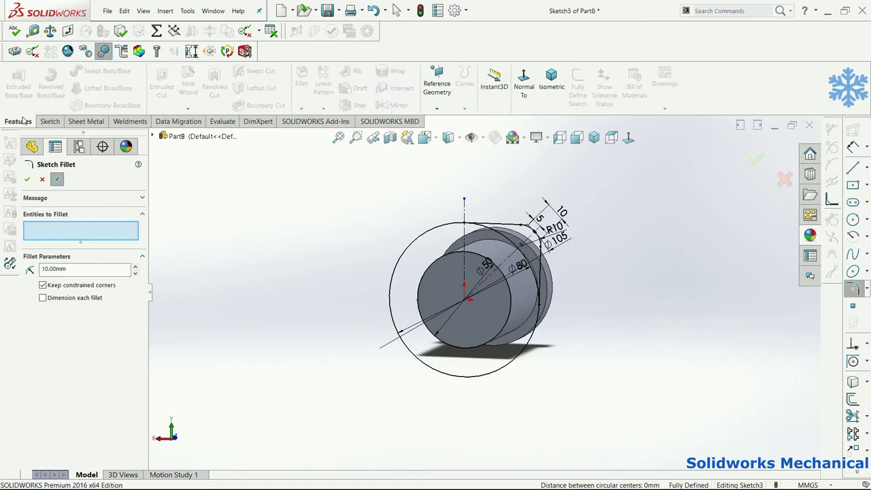
- Extrude Sketch3's ring region between the Ø50 and Ø80 circles 30 mm as Boss-Extrude3
left_click(26, 179)
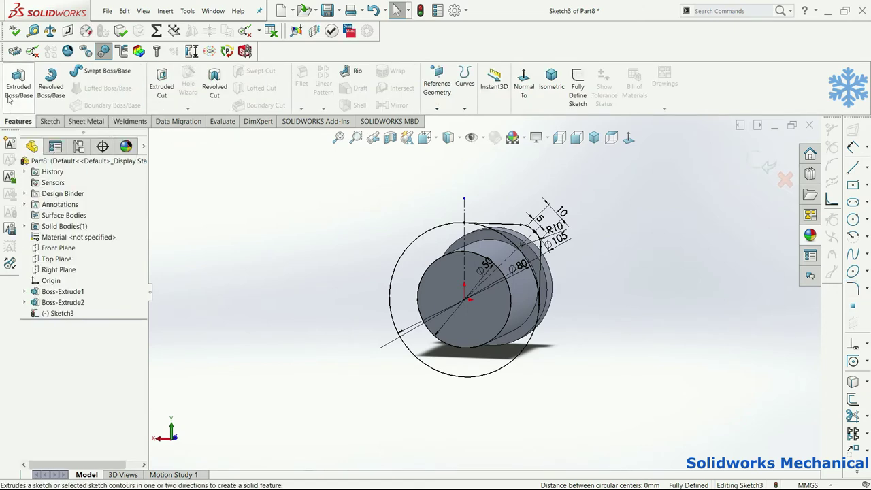
left_click(18, 82)
left_click(415, 260)
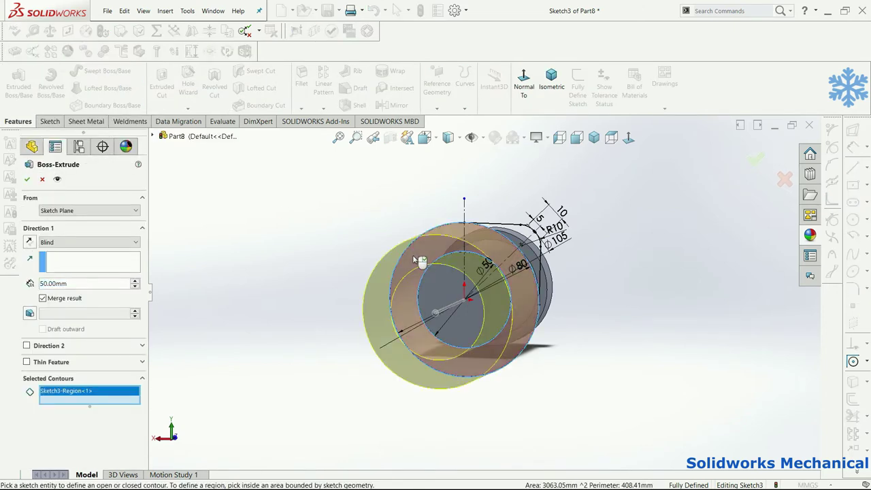
middle_click_drag(507, 213, 419, 307)
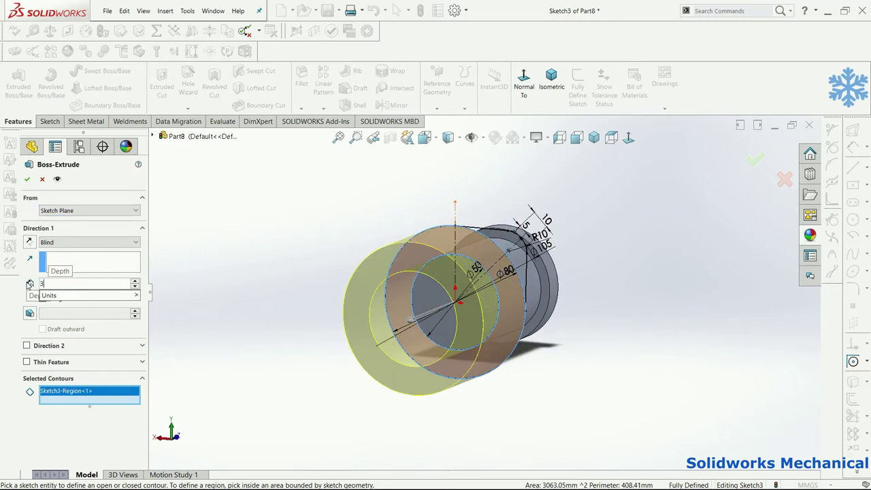
type("0")
key("Return")
left_click(27, 180)
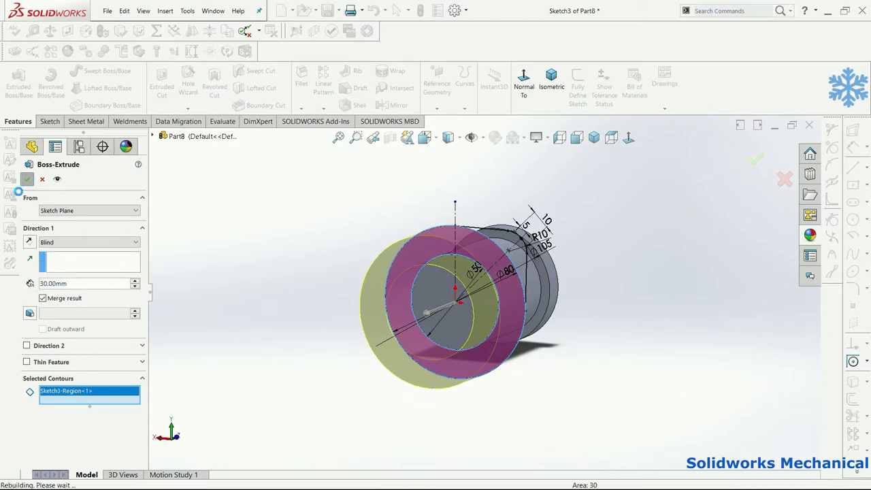
left_click(629, 137)
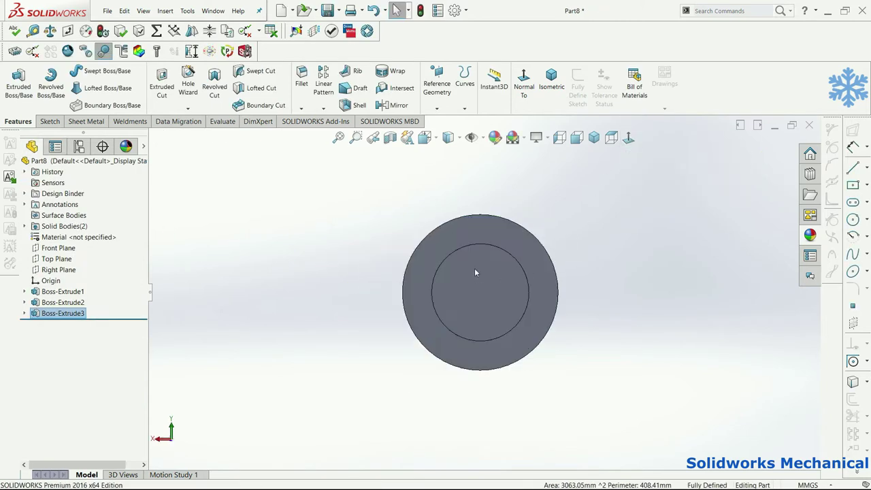
left_click(68, 311)
- Open Boss-Extrude3's sketch for editing, then exit and rebuild the part
right_click(67, 315)
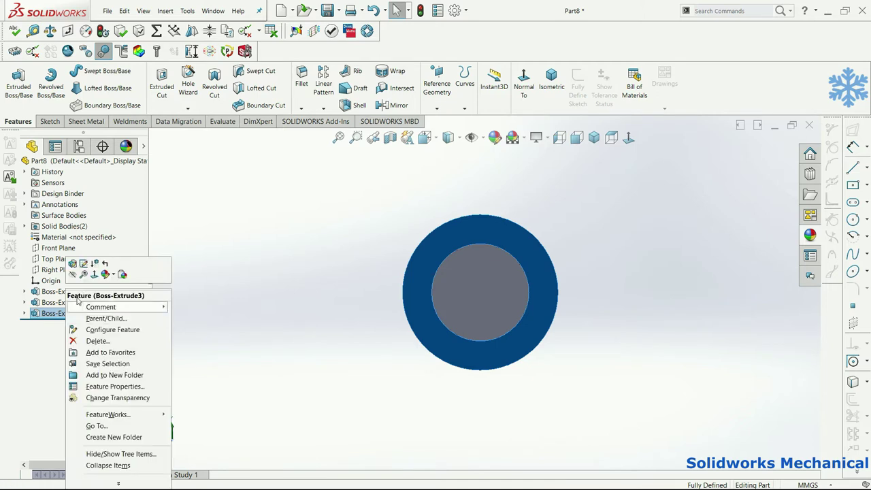
left_click(83, 264)
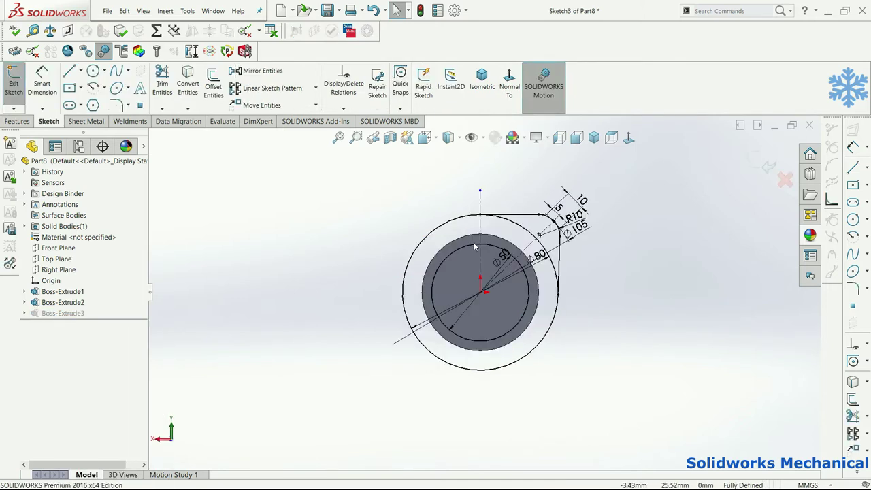
left_click(477, 237)
left_click(676, 188)
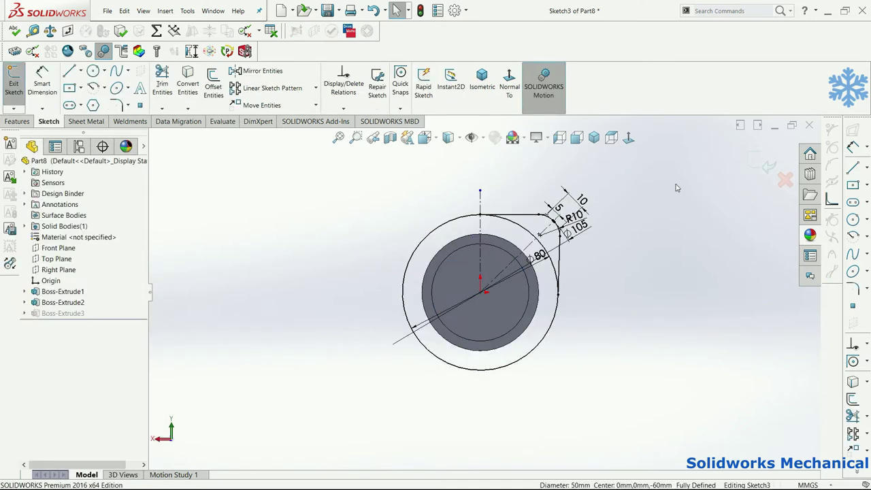
left_click(762, 162)
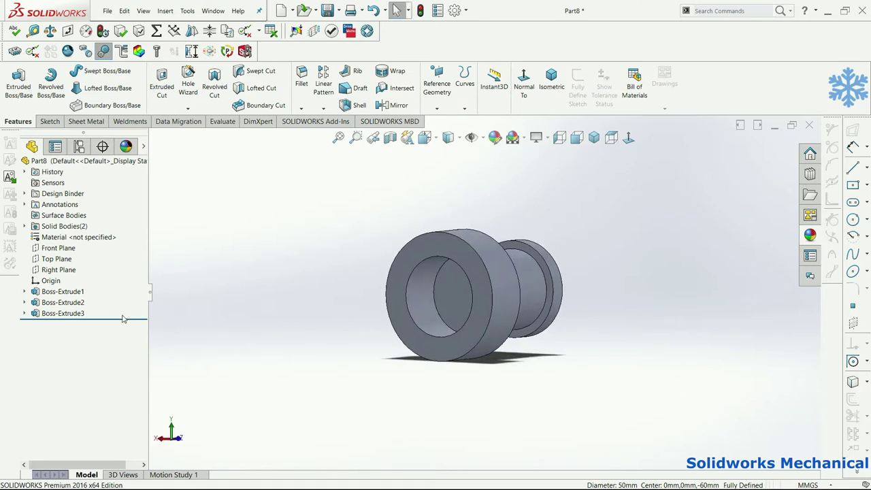
- Replace Boss-Extrude3's contour with the outer ring and inner disc regions
left_click(60, 313)
left_click(66, 291)
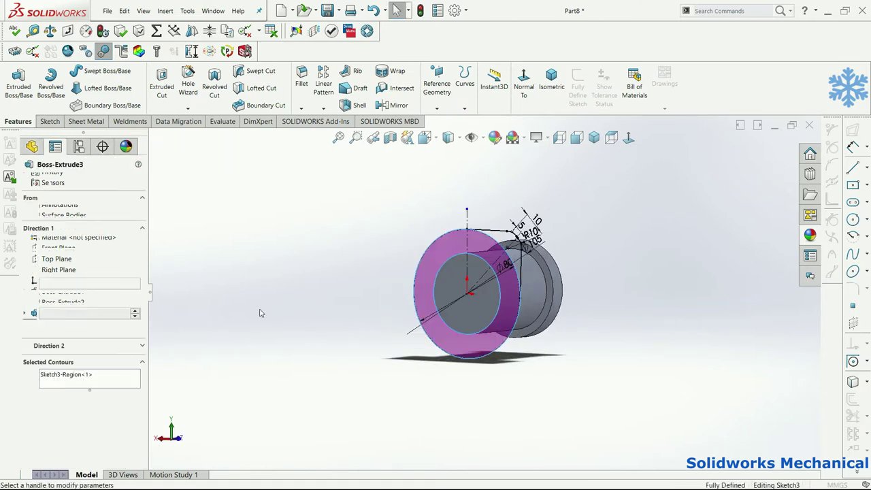
right_click(91, 379)
left_click(113, 392)
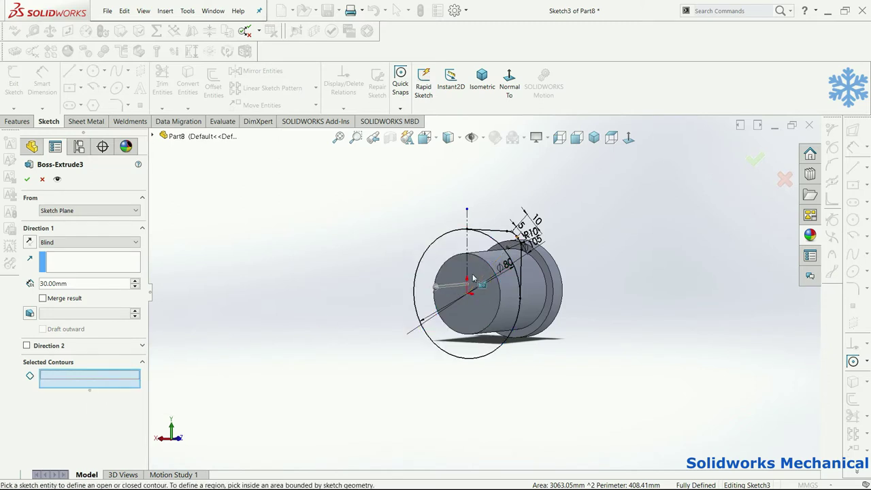
left_click(455, 253)
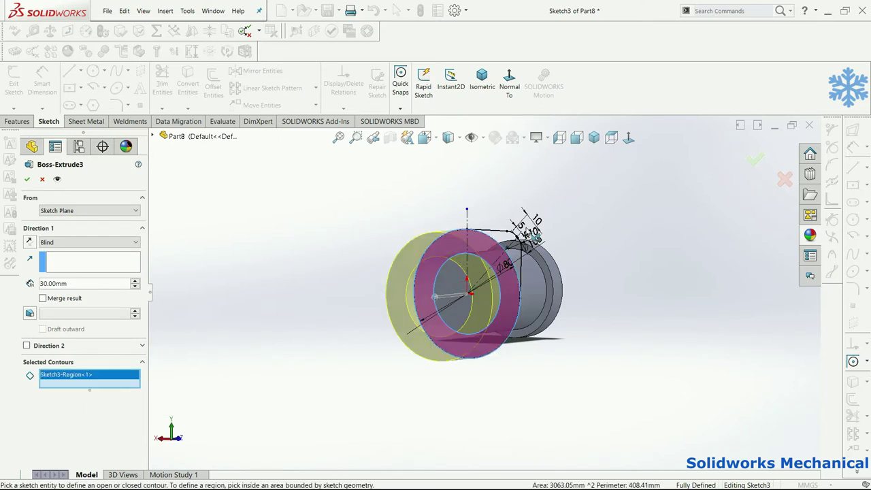
left_click(492, 320)
middle_click_drag(522, 286, 624, 228)
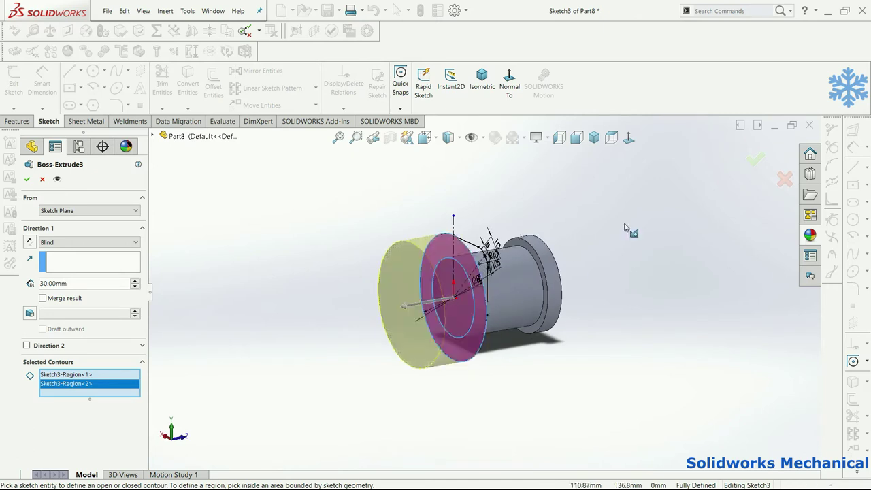
right_click(745, 151)
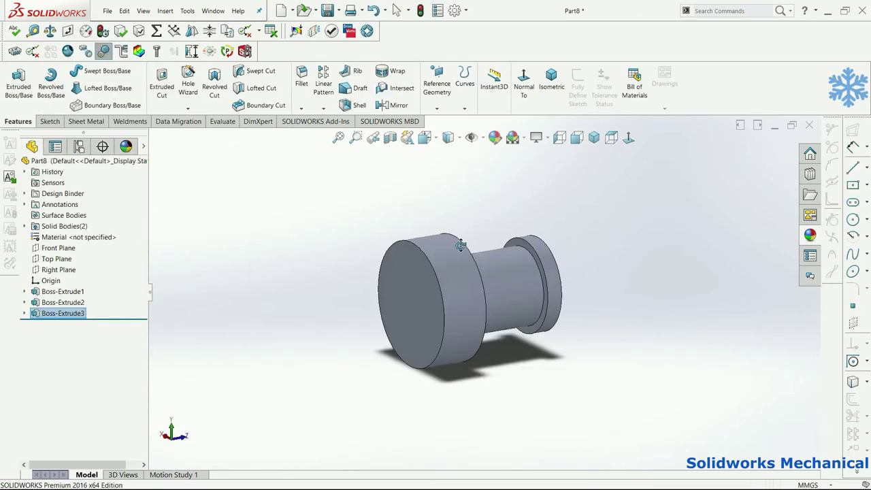
- Add the lobe region to Boss-Extrude3 so the full lobed flange is extruded
right_click(79, 315)
left_click(111, 273)
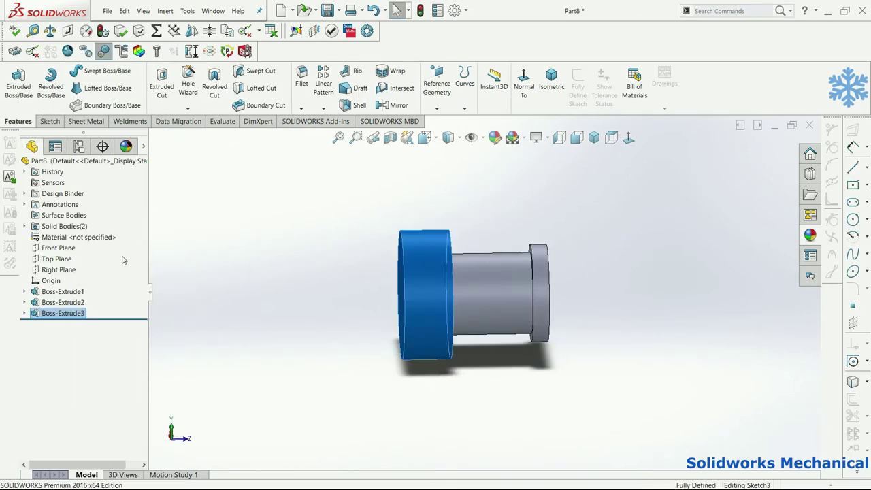
left_click(631, 142)
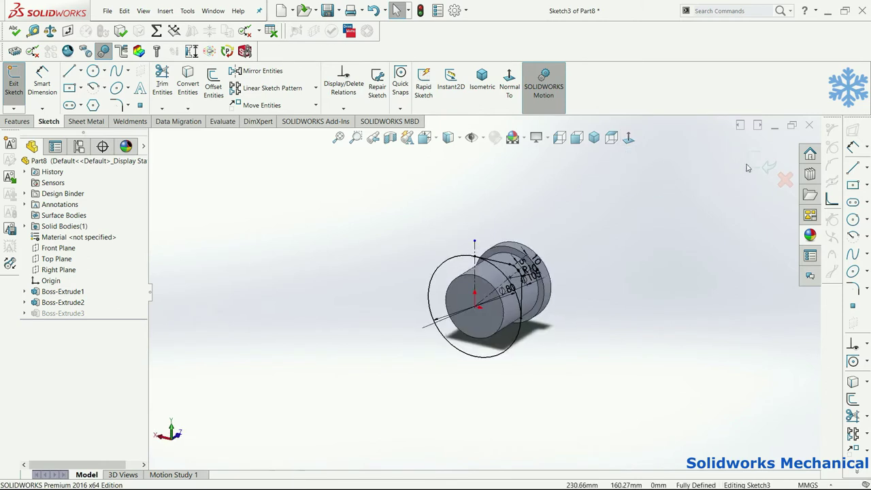
right_click(78, 314)
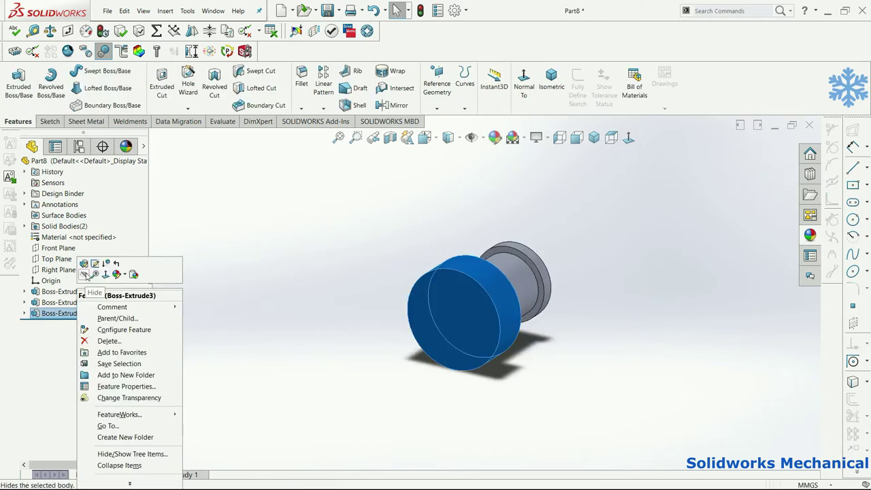
left_click(84, 264)
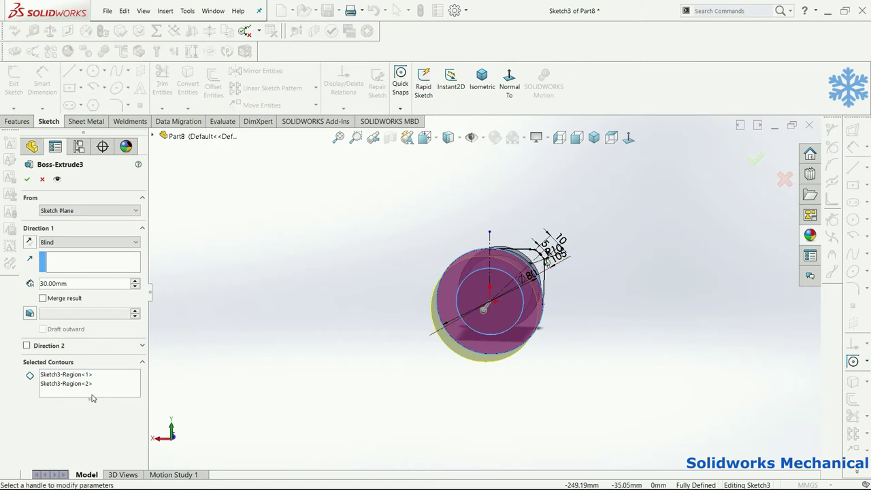
left_click(86, 396)
left_click(532, 258)
left_click(755, 159)
mouse_move(589, 329)
middle_mouse_down()
mouse_move(422, 363)
mouse_move(531, 272)
middle_mouse_up()
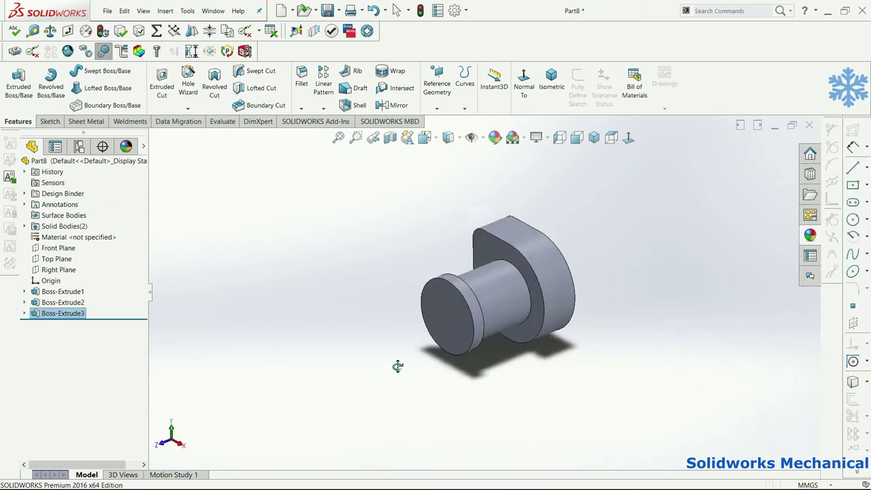
mouse_move(506, 278)
middle_mouse_down()
mouse_move(527, 292)
mouse_move(513, 284)
middle_mouse_up()
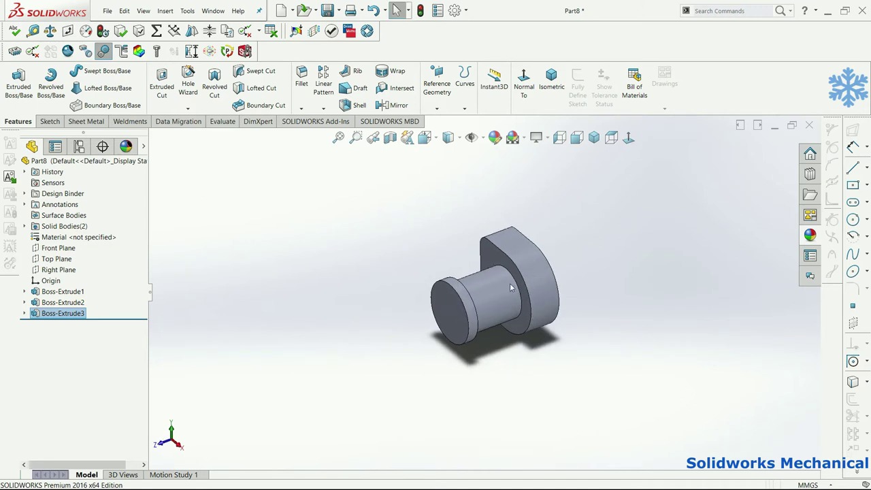
middle_click_drag(434, 283, 663, 241)
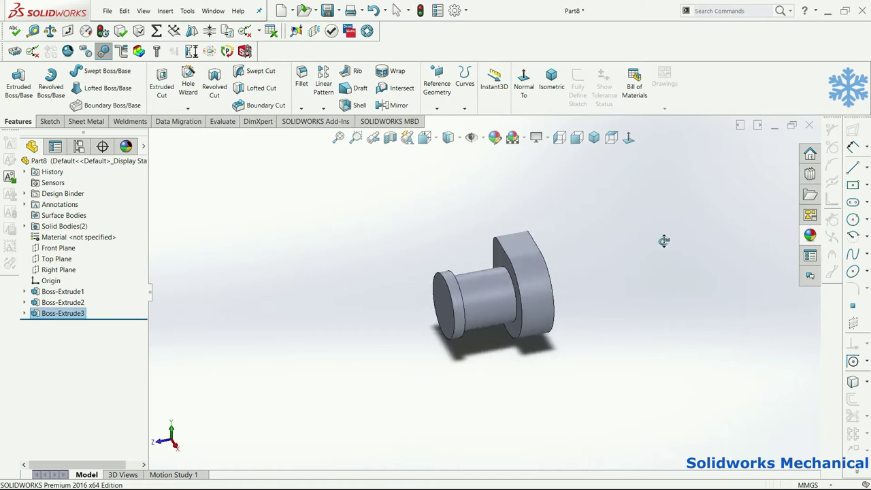
- Sketch a circle centred on the lobed flange face and dimension its diameter to 50 mm
left_click(18, 82)
middle_click_drag(505, 195, 520, 308)
left_click(520, 308)
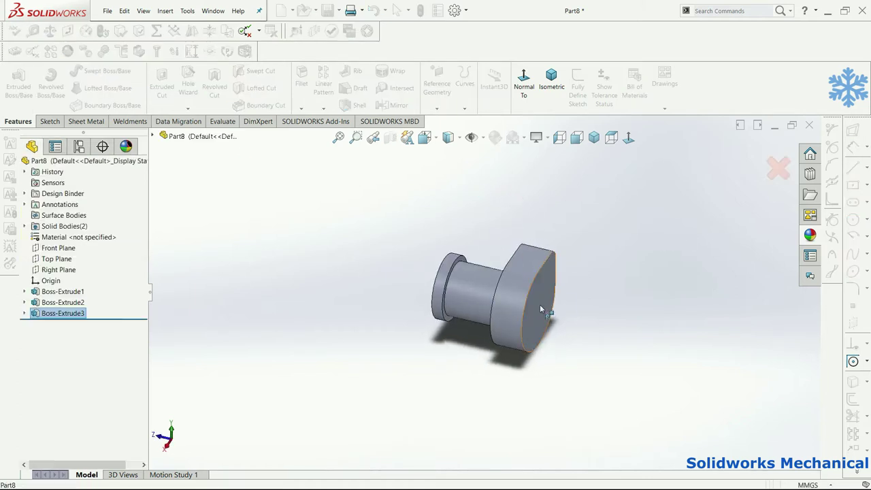
left_click(94, 71)
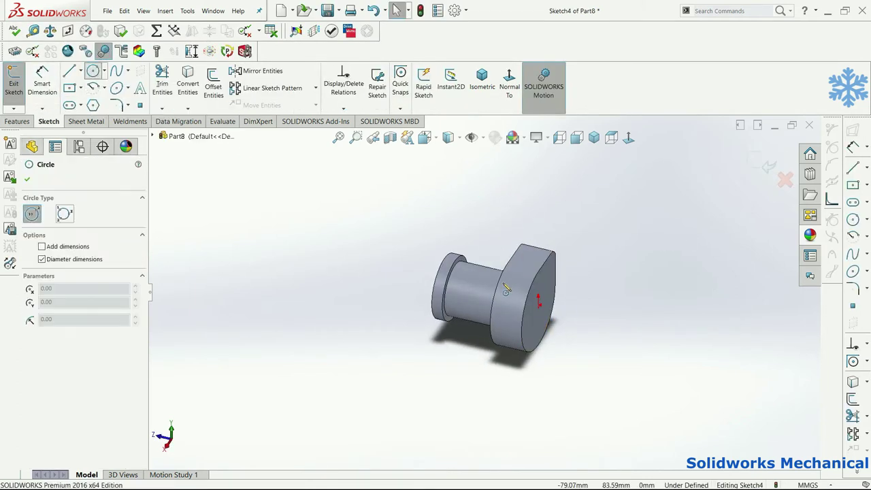
left_click(541, 310)
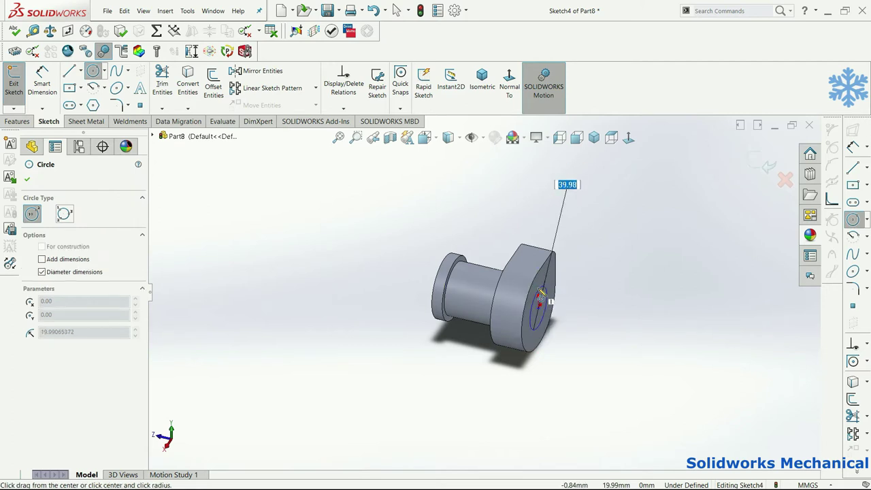
left_click(549, 286)
right_click_drag(551, 313, 552, 284)
left_click(548, 287)
left_click(571, 272)
key("Return")
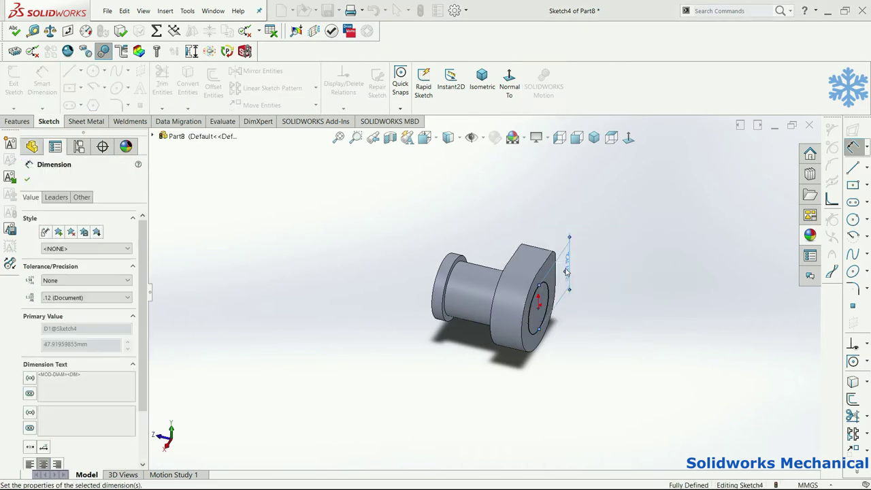
- Extrude the circle 50 mm outward as Boss-Extrude4
left_click(17, 122)
left_click(17, 106)
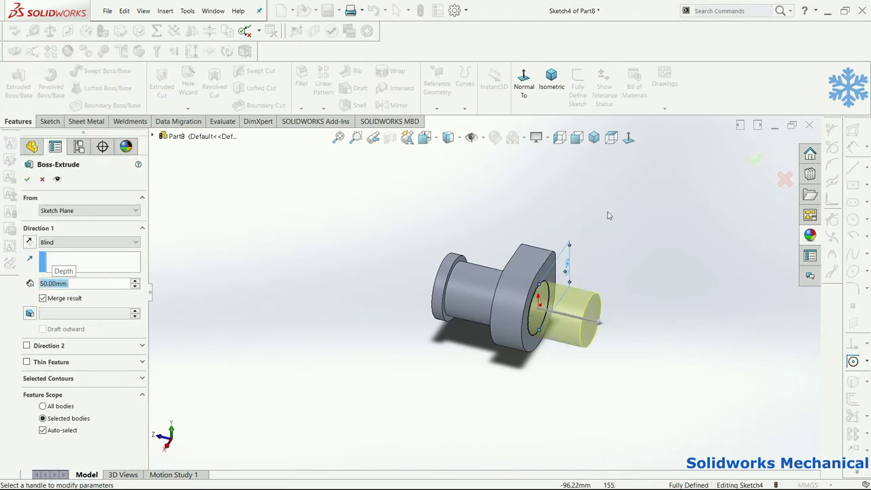
left_click(754, 159)
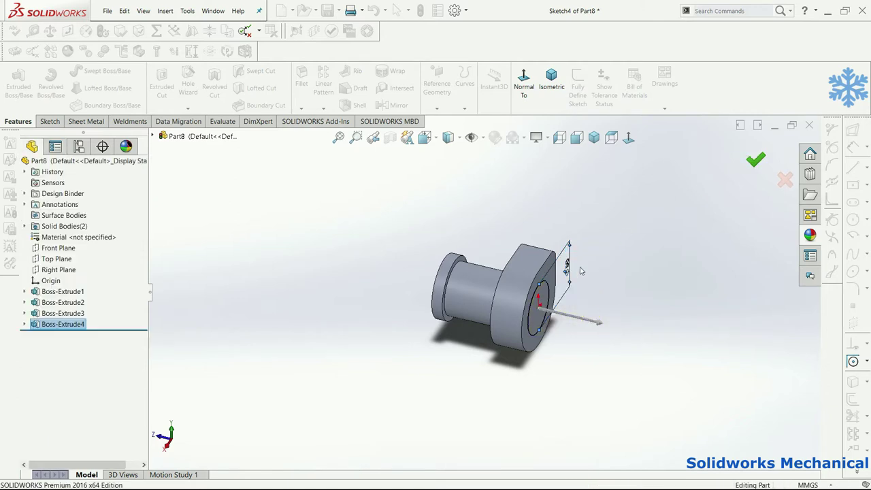
left_click(556, 270)
- Reopen Sketch3 behind Boss-Extrude3 for editing and view it face-on
right_click(61, 324)
left_click(63, 313)
left_click(75, 298)
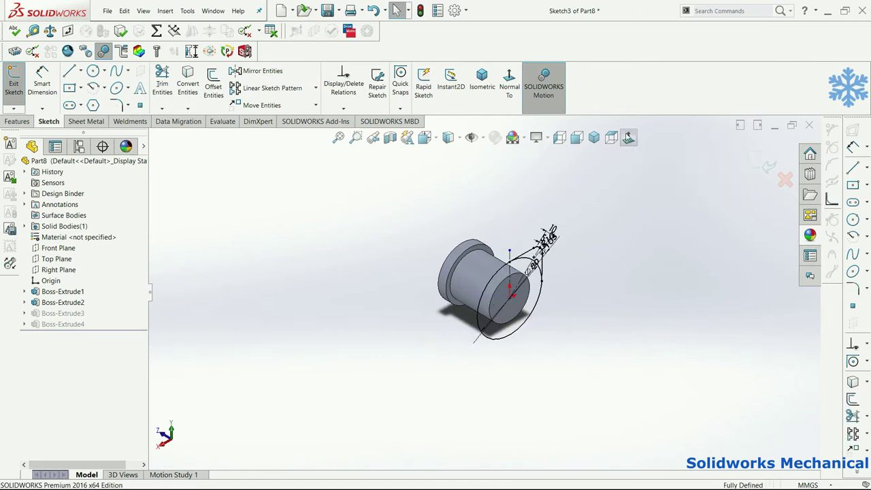
left_click(628, 137)
- Make all Sketch3 entities into a block and exit the sketch
left_click_drag(395, 228, 611, 377)
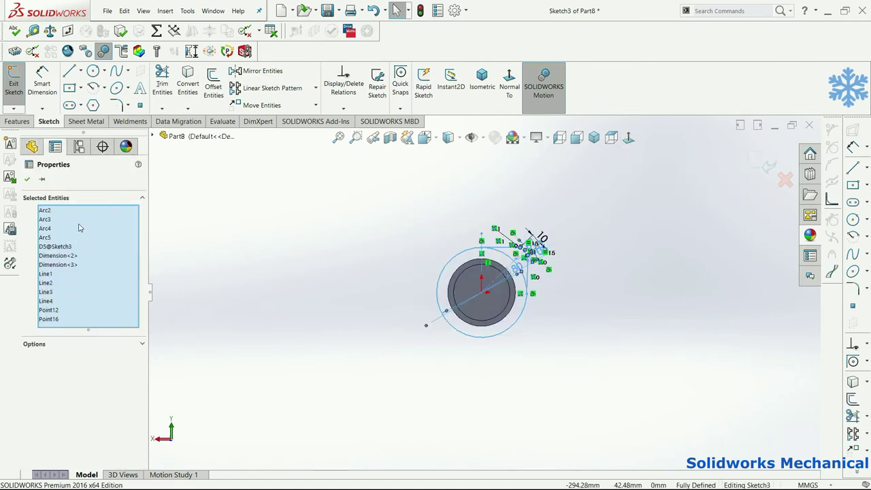
left_click(11, 144)
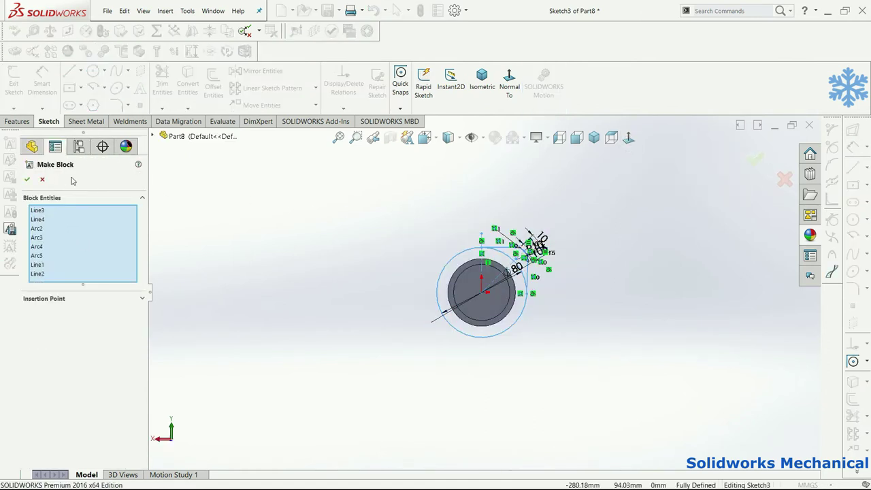
left_click(28, 179)
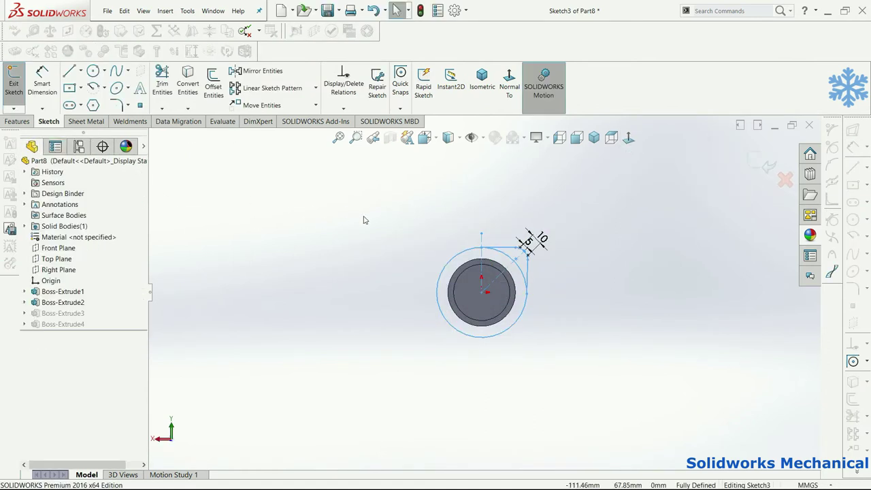
left_click(757, 159)
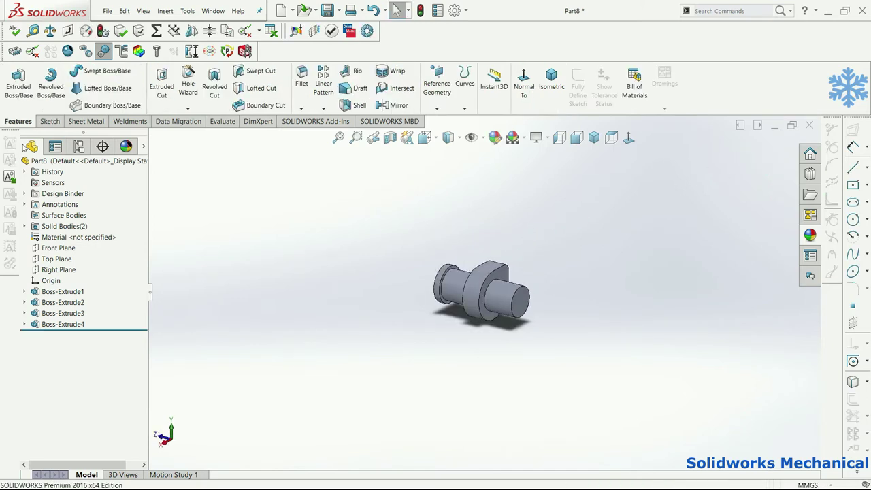
left_click(18, 81)
- Sketch on the shaft end face, insert Block1 and make its centre coincident with the origin
left_click(526, 301)
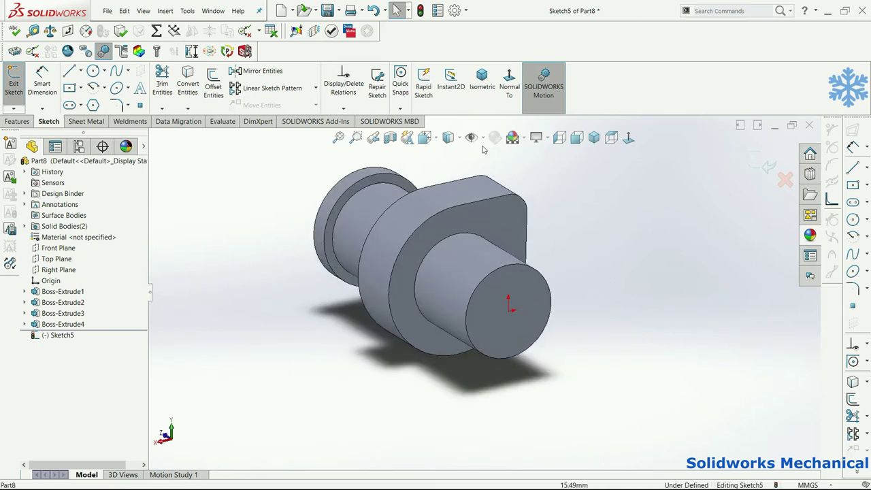
left_click(10, 177)
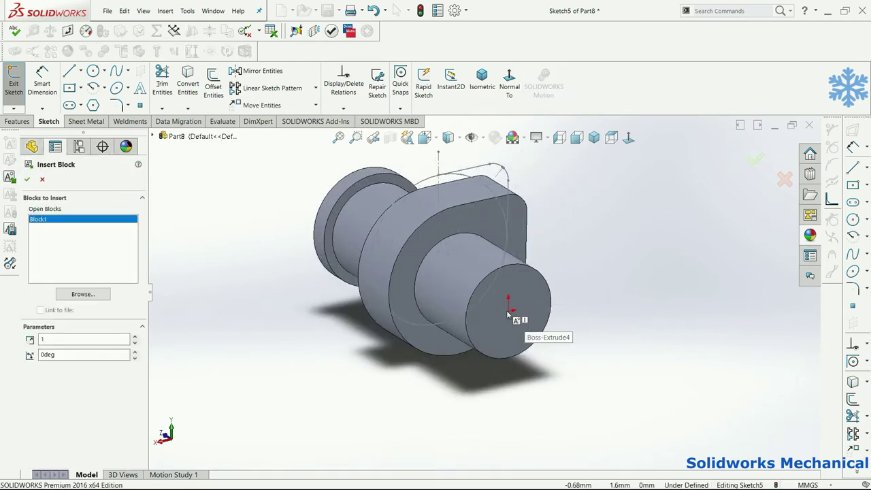
left_click(315, 309)
left_click(313, 304)
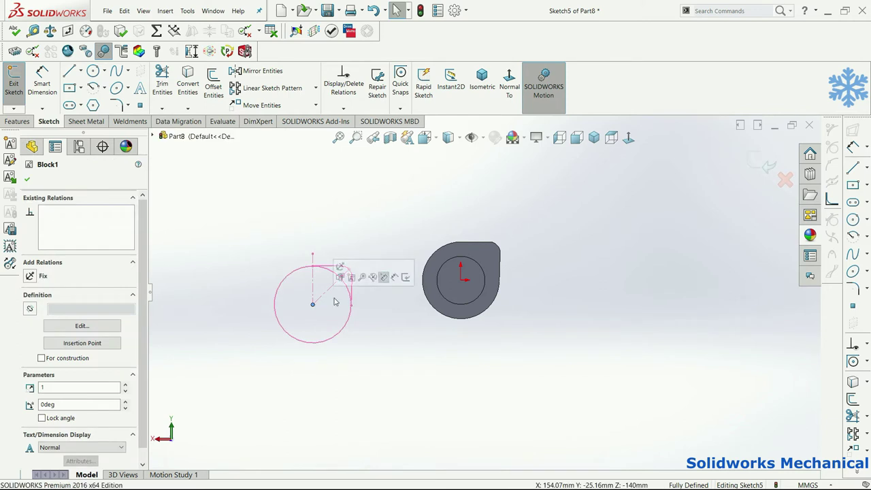
left_click(461, 279, "ctrl")
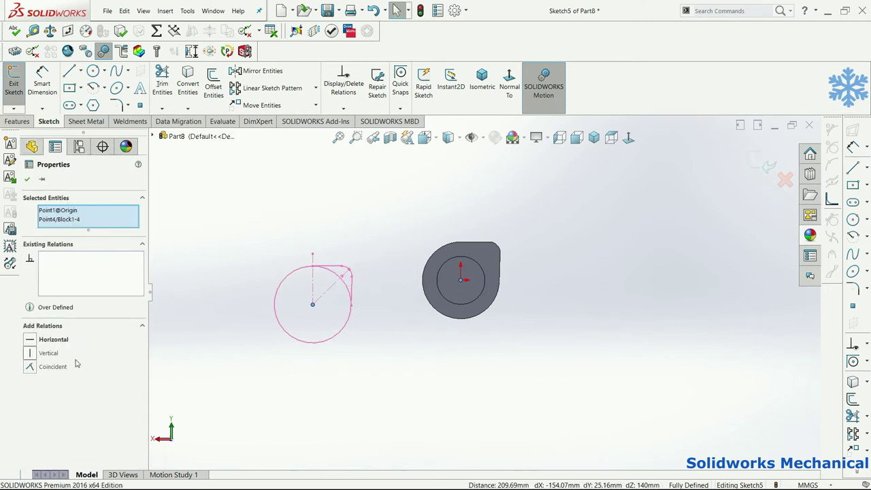
left_click(52, 366)
left_click(529, 315)
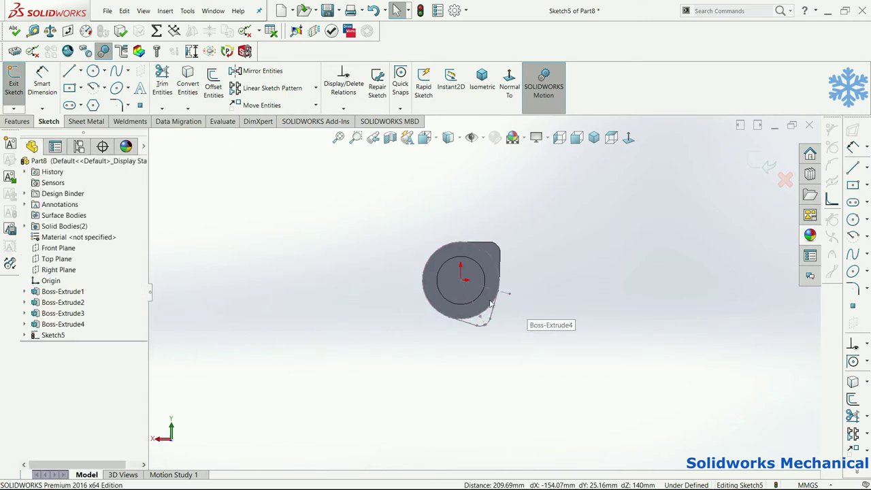
- Add a Vertical relation to the lobe block so Sketch5 is fully defined
left_click(500, 245)
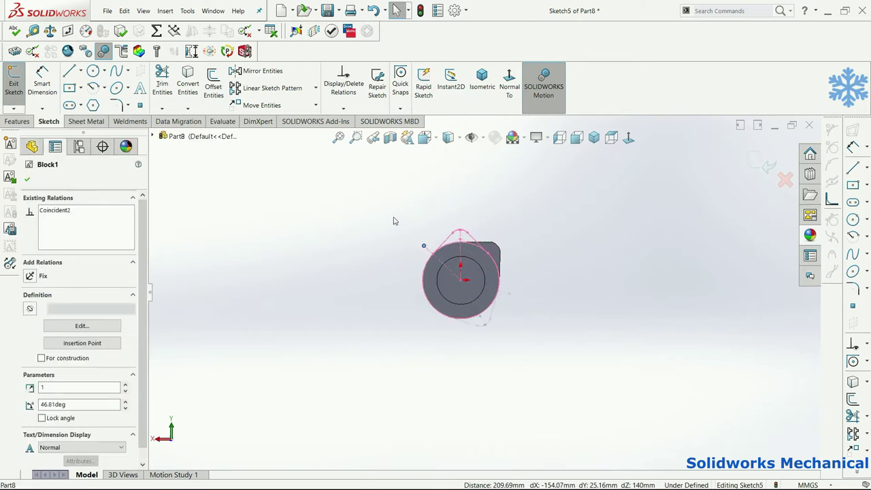
scroll(468, 227, "down", 3)
key("Escape")
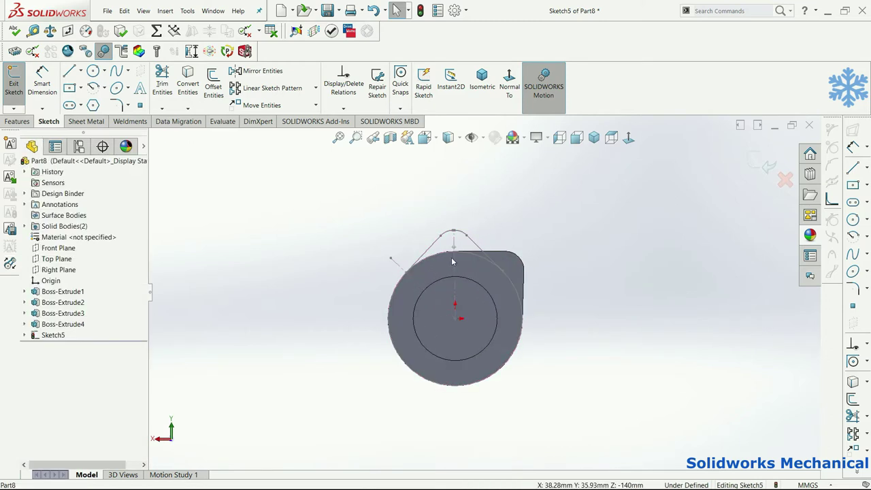
left_click(452, 263)
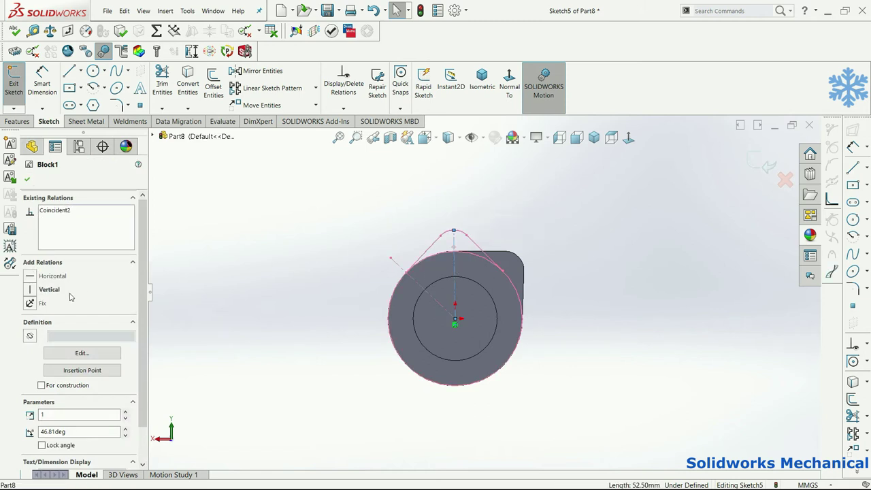
left_click(543, 265)
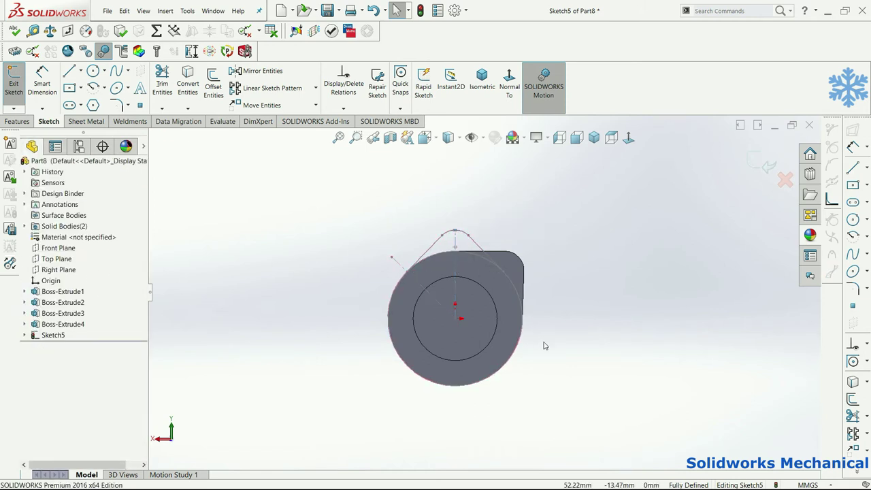
right_click_drag(542, 346, 518, 245)
key("Escape")
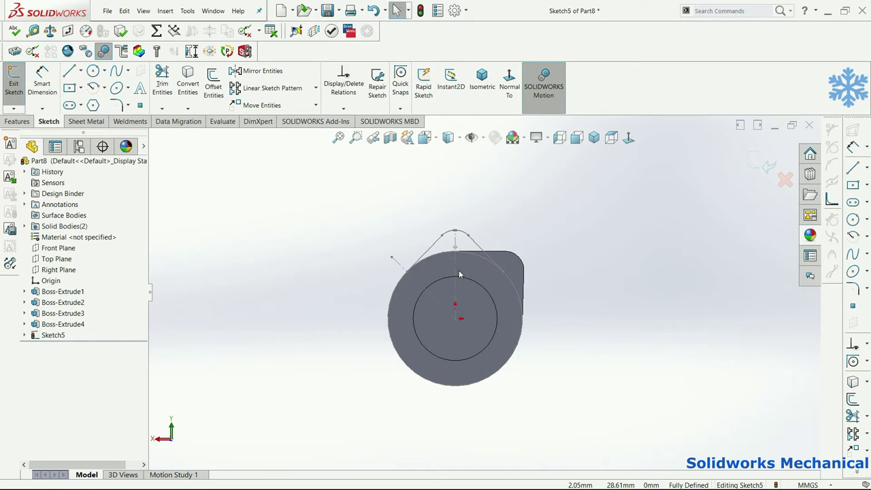
middle_click_drag(460, 275, 512, 287)
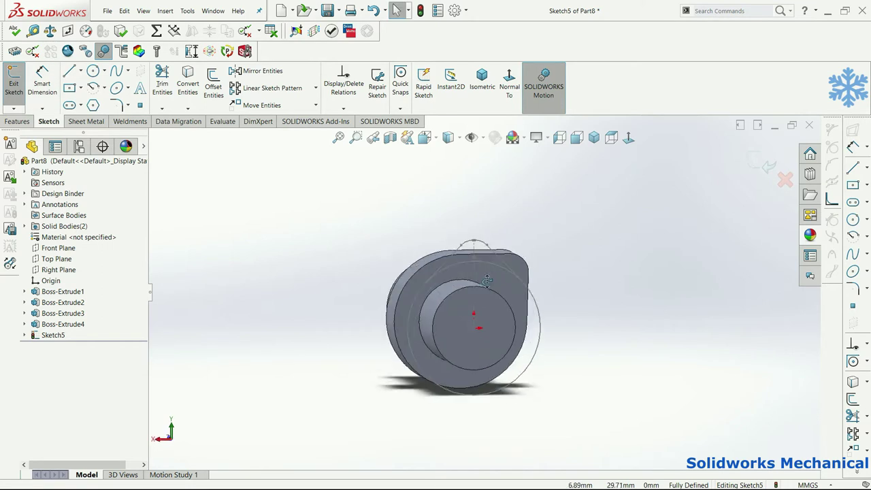
left_click(16, 121)
left_click(19, 81)
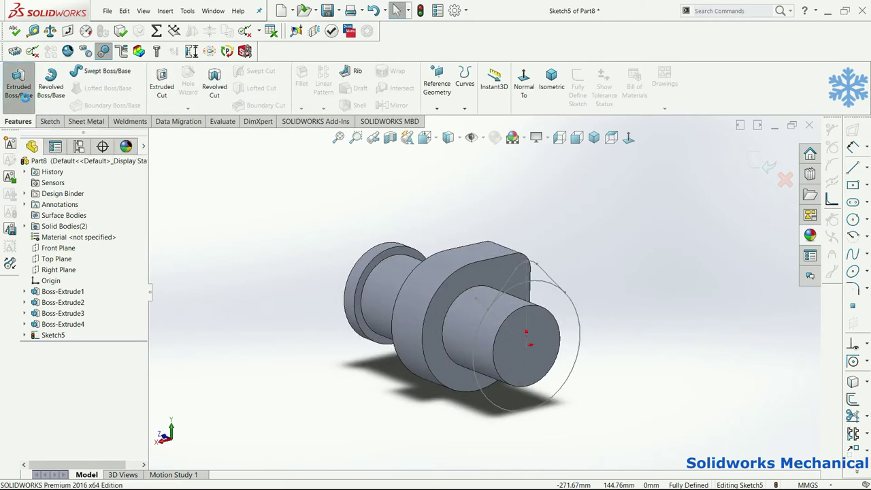
- Extrude Sketch5's inner circle, outer ring and lobe tip regions 30 mm as Boss-Extrude5
left_click(551, 307)
left_click(545, 281)
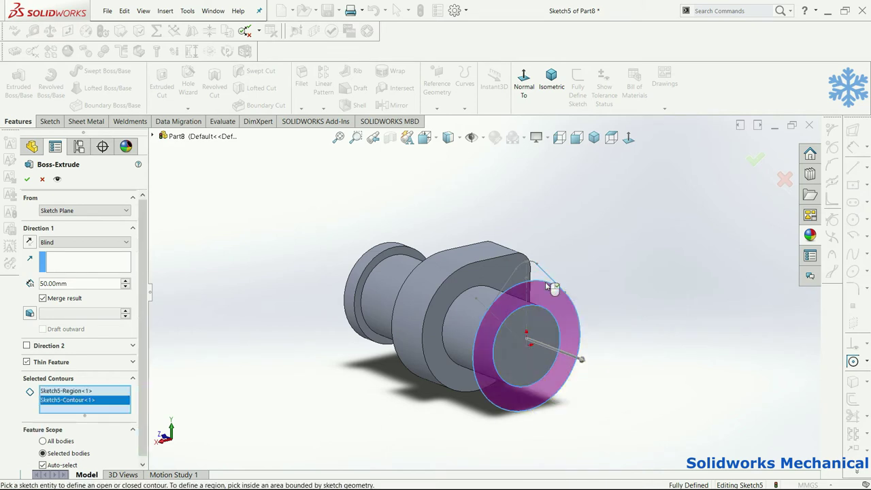
key("Escape")
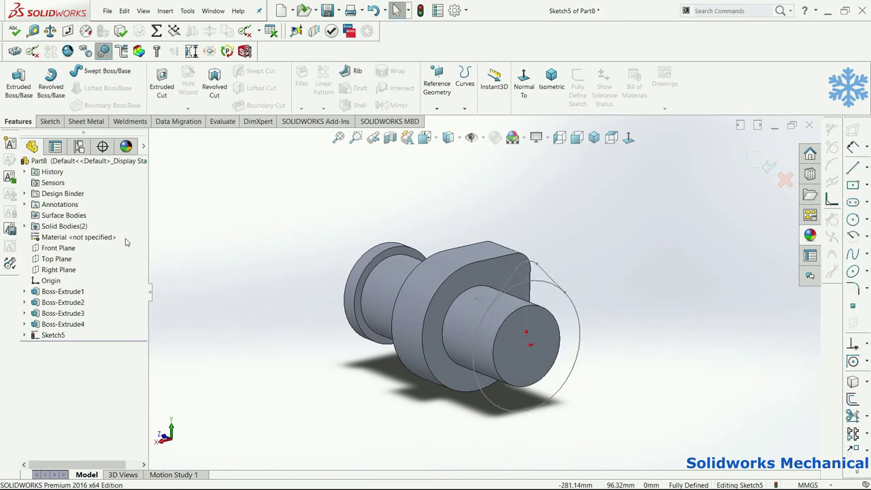
left_click(17, 78)
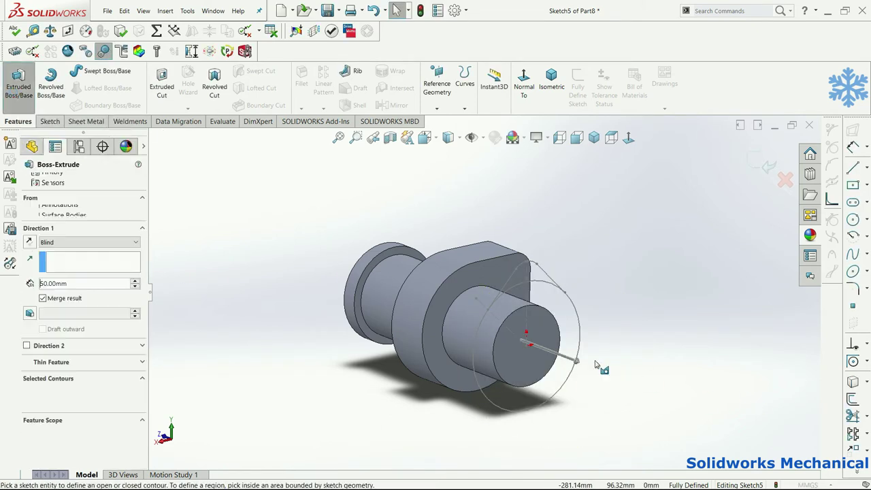
left_click(553, 344)
left_click(520, 305)
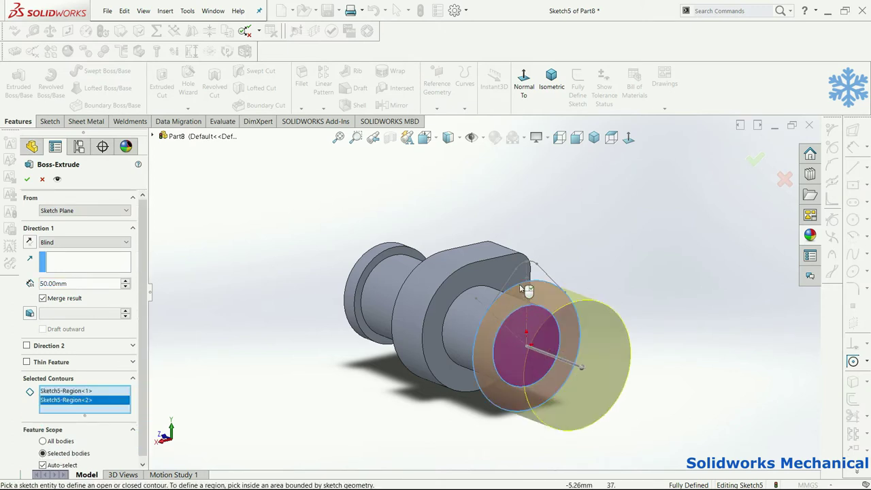
left_click(519, 284)
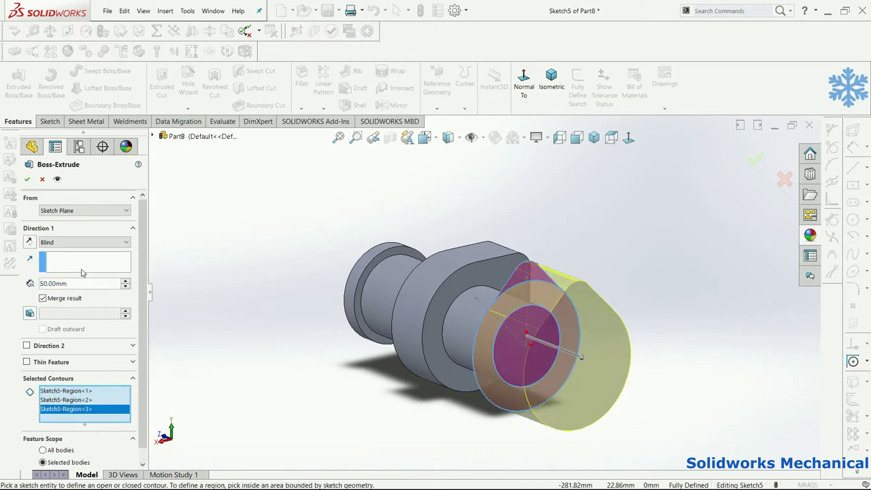
left_click(85, 283)
type("30")
key("Return")
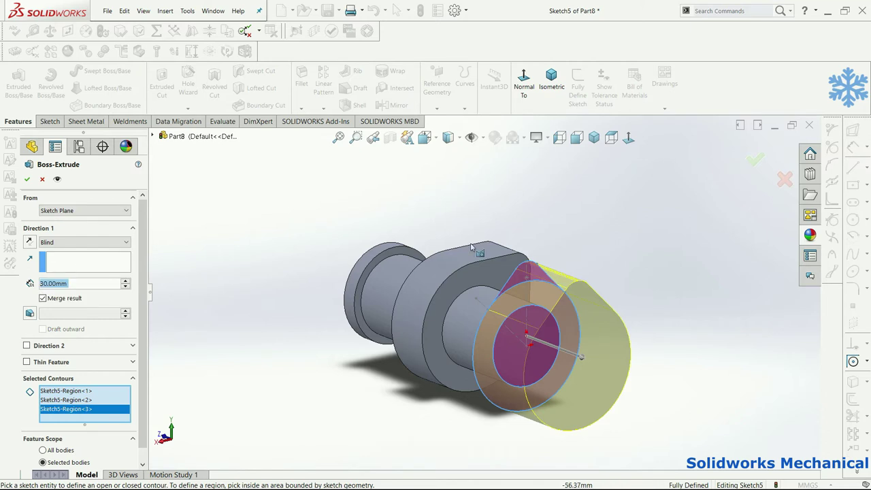
key("Return")
mouse_move(556, 289)
middle_mouse_down()
mouse_move(282, 298)
mouse_move(283, 331)
mouse_move(460, 292)
mouse_move(634, 315)
mouse_move(90, 149)
middle_mouse_up()
left_click(4, 85)
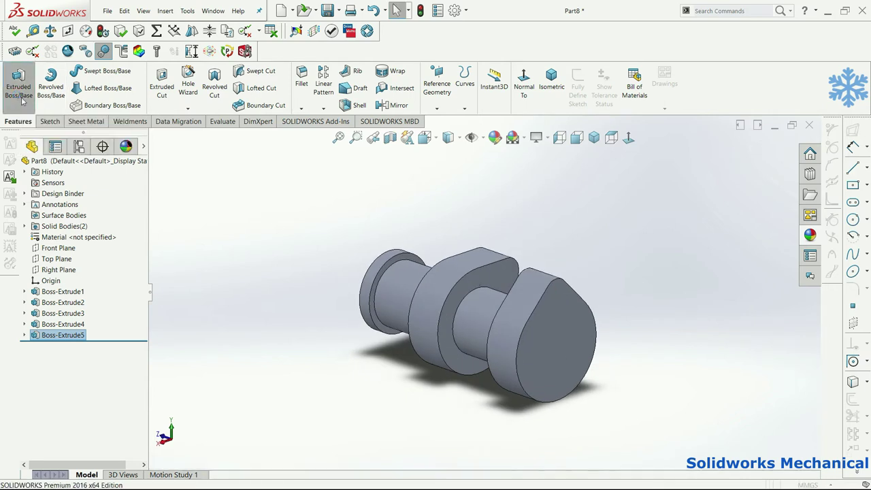
- Sketch a 50 mm diameter circle at the origin on the new flange's outer face
left_click(578, 347)
left_click(93, 71)
left_click(556, 348)
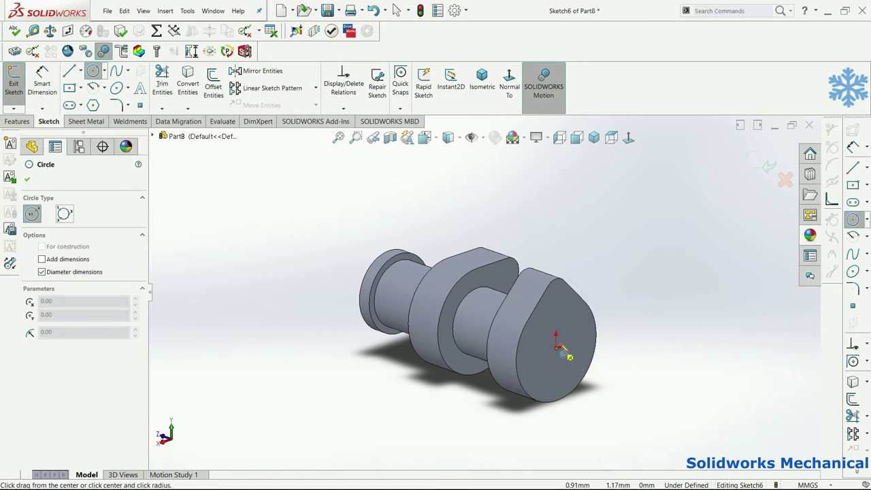
left_click(569, 340)
key("d")
left_click(568, 337)
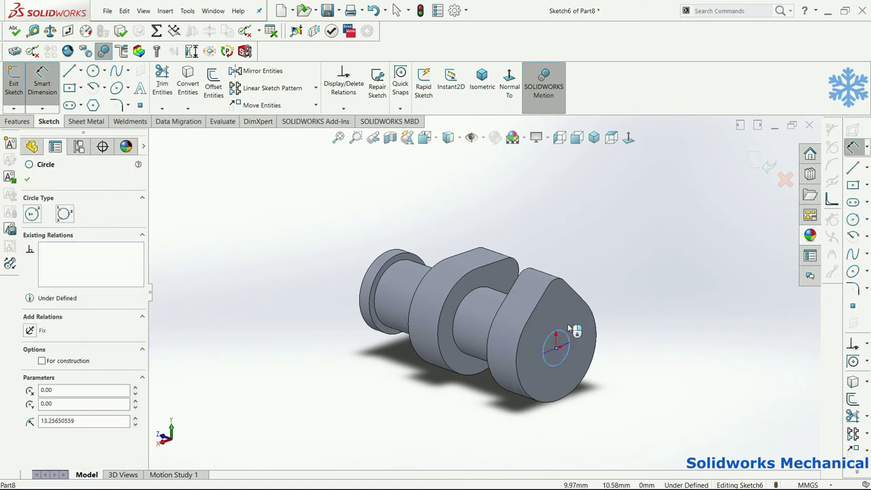
left_click(573, 327)
type("50")
key("Return")
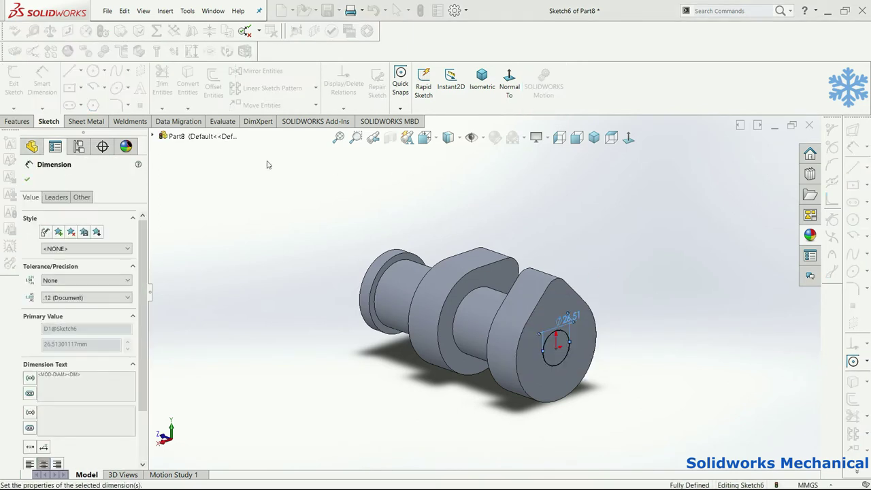
- Extrude the 50 mm circle 50 mm as Boss-Extrude6
left_click(18, 122)
left_click(19, 80)
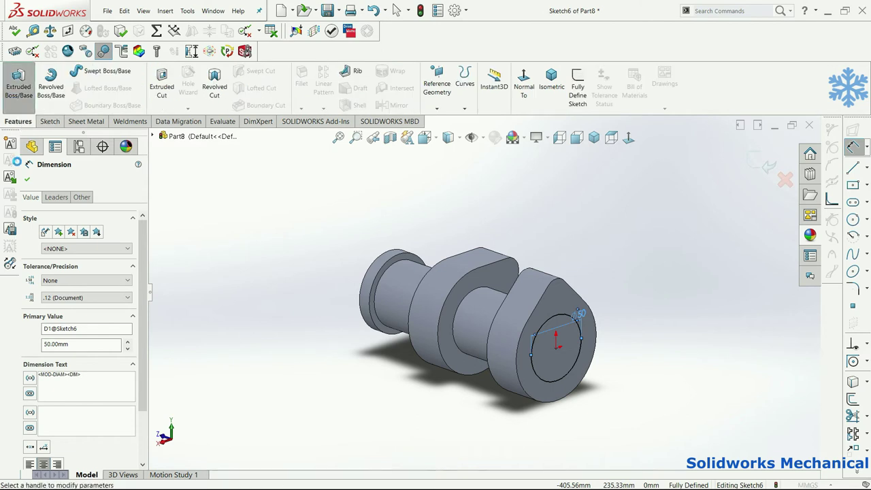
left_click(27, 179)
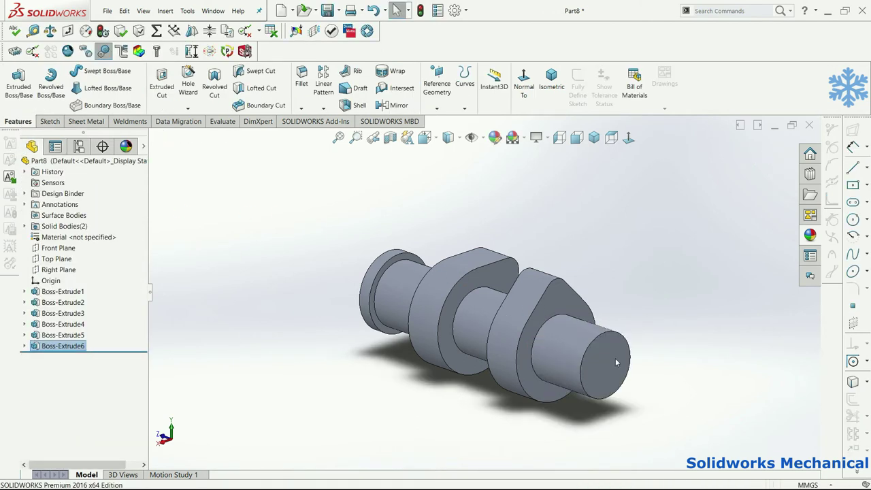
left_click(18, 81)
- Sketch on the new shaft end face, insert Block1 and make its point coincident with the origin
left_click(610, 353)
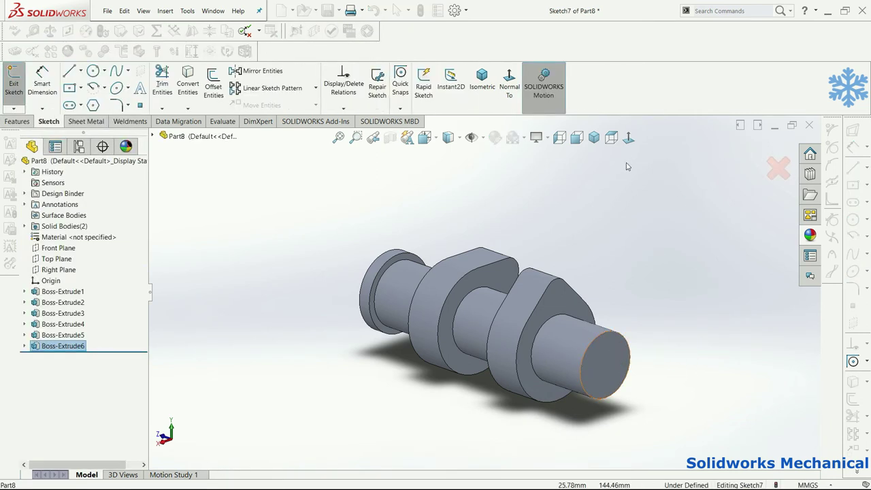
left_click(629, 139)
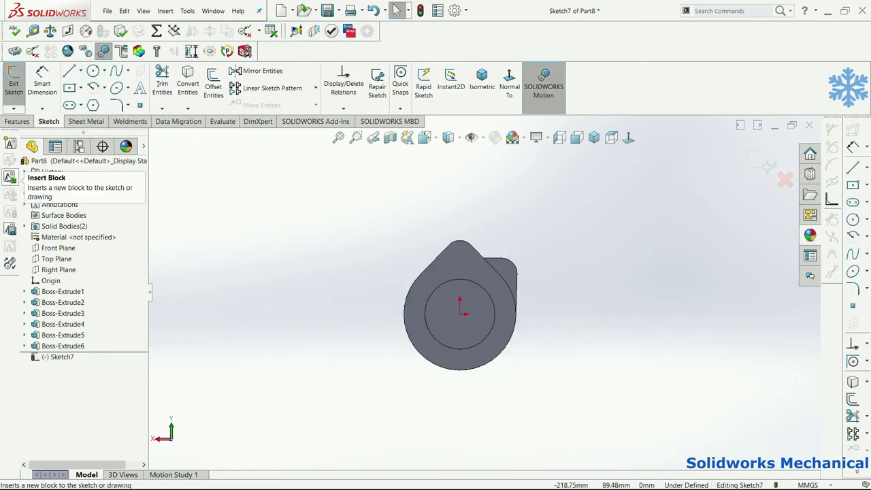
left_click(10, 176)
left_click(312, 292)
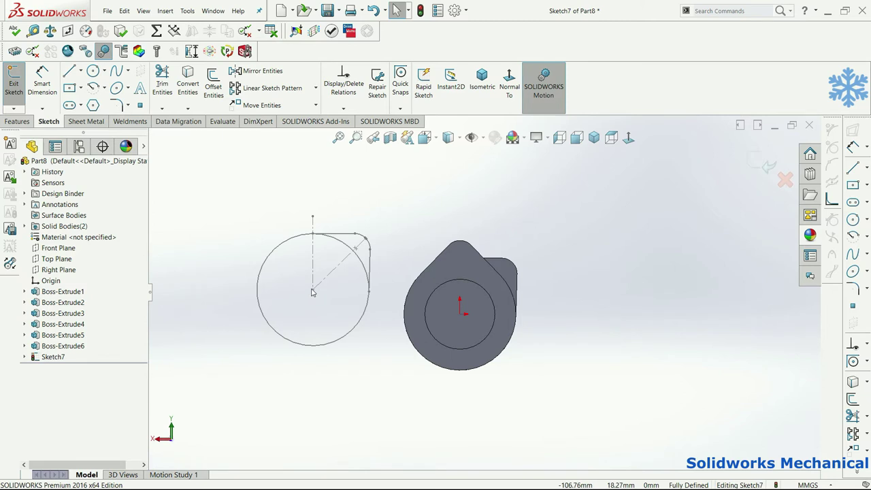
left_click(462, 313, "ctrl")
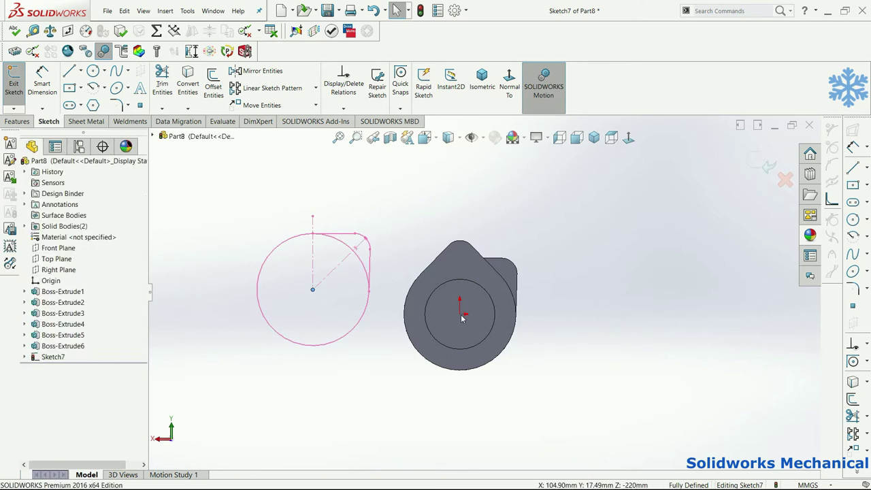
left_click(55, 367)
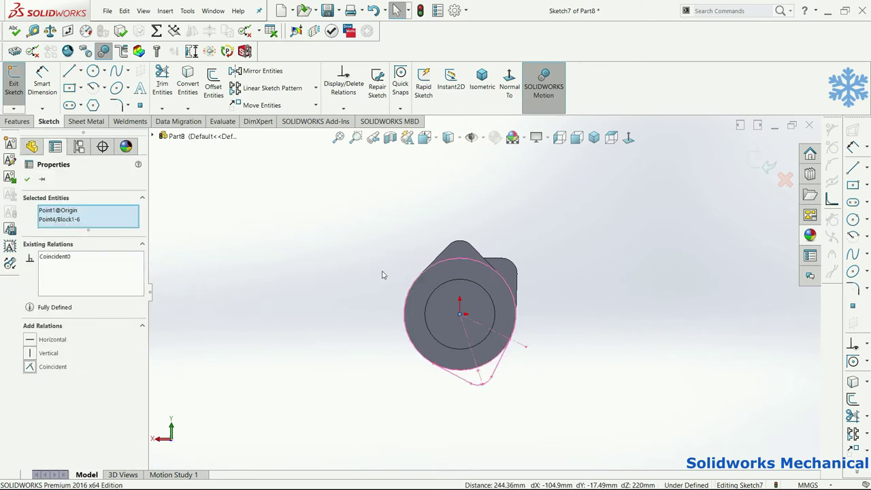
- Rotate the lobe block and add a Horizontal relation to fully define Sketch7
left_click(482, 383)
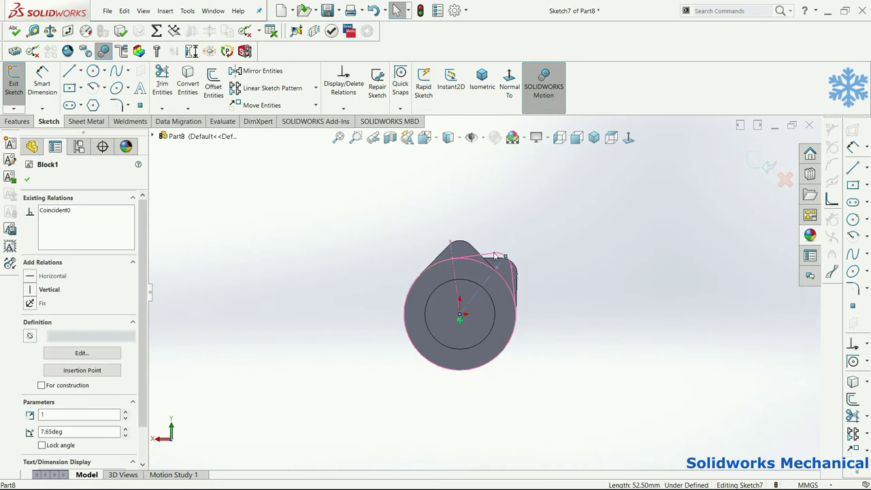
left_click_drag(505, 257, 398, 255)
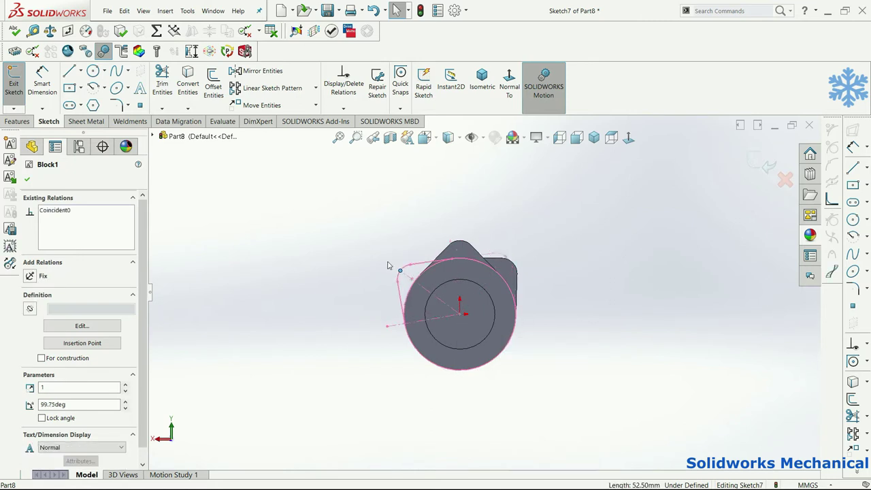
key("Escape")
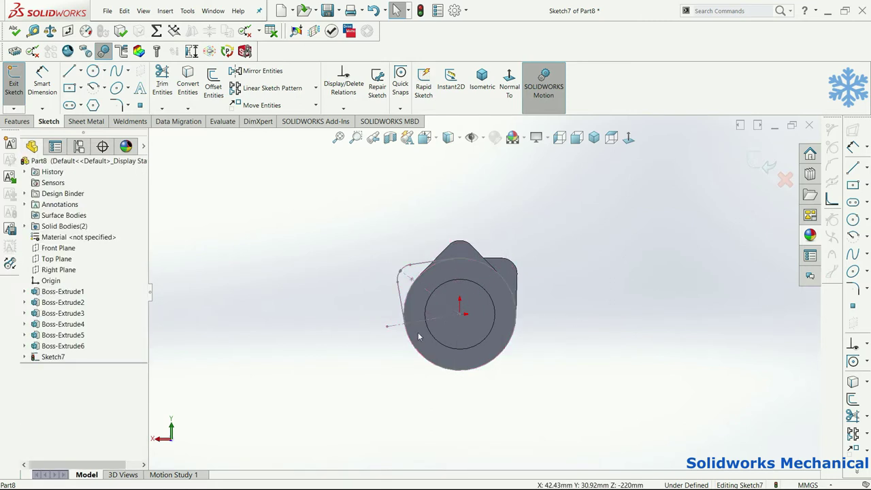
left_click(393, 329)
left_click(48, 276)
key("Escape")
middle_click_drag(507, 258, 479, 253)
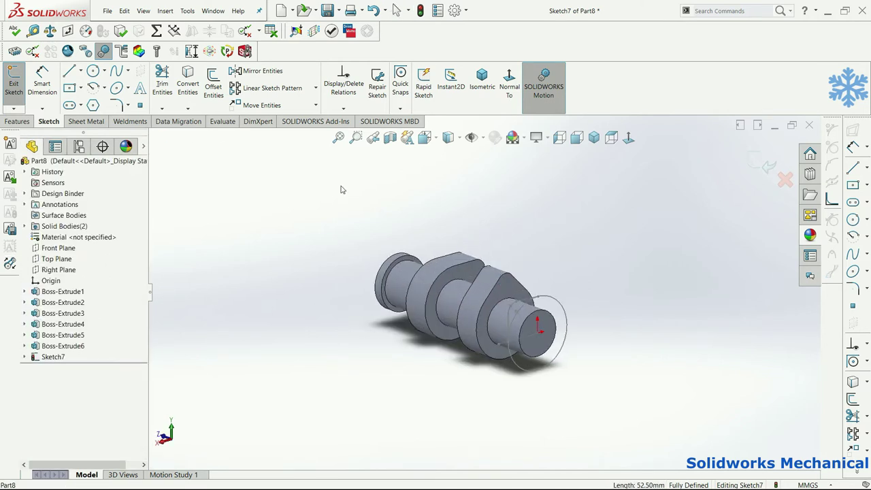
left_click(16, 121)
left_click(19, 83)
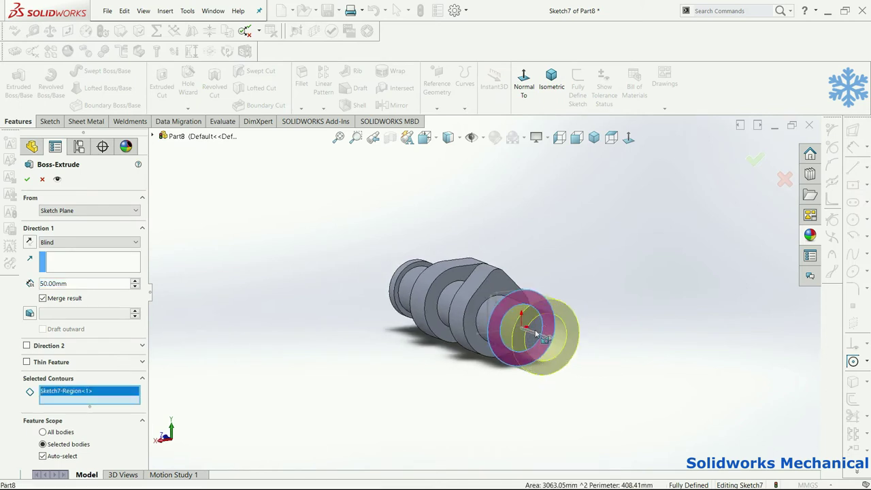
- Extrude Sketch7's inner circle and outer lobe regions 30 mm as Boss-Extrude7
left_click(523, 322)
scroll(505, 317, "down", 3)
left_click(471, 286)
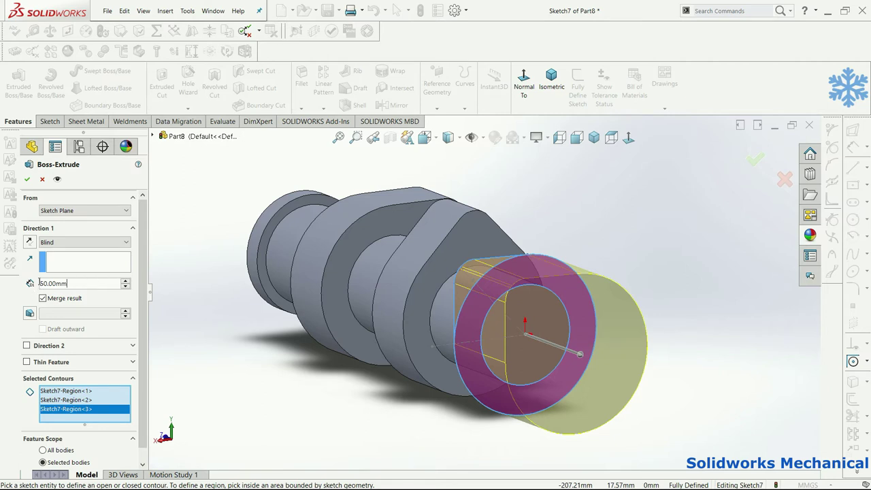
type("30")
key("Return")
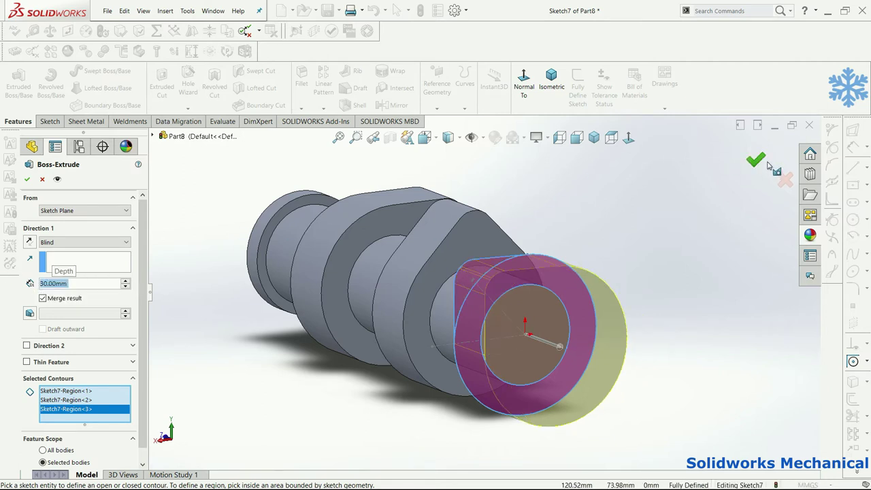
key("Return")
middle_click_drag(471, 211, 598, 217)
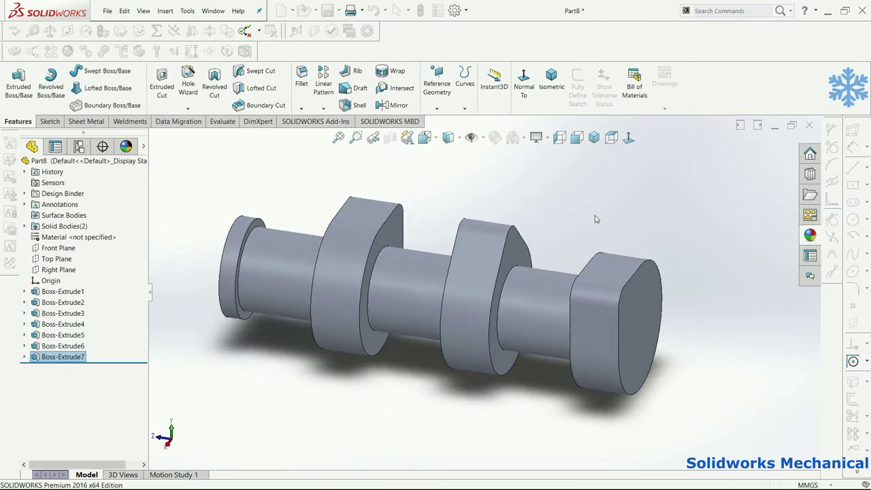
left_click(480, 139)
- Show planes and create Plane1 offset 250 mm from the Front Plane, flipped to the far end
left_click(485, 157)
mouse_move(518, 177)
middle_mouse_down()
mouse_move(584, 196)
mouse_move(409, 243)
middle_mouse_up()
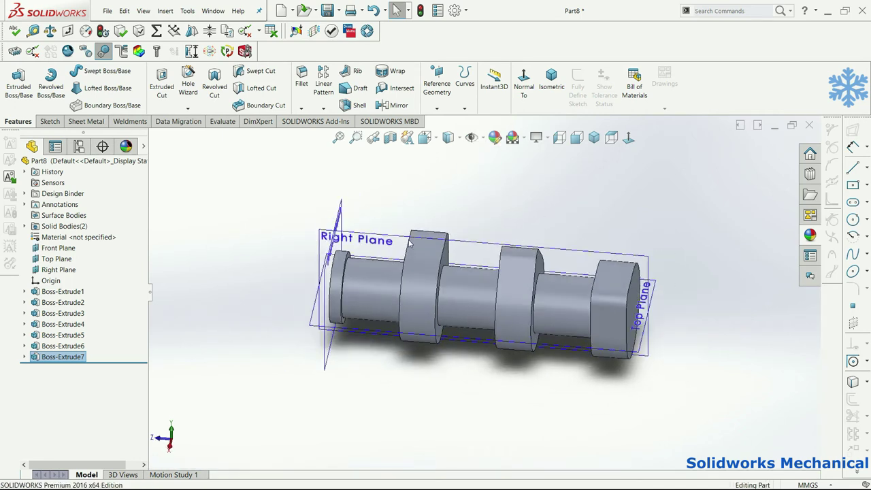
left_click(342, 219)
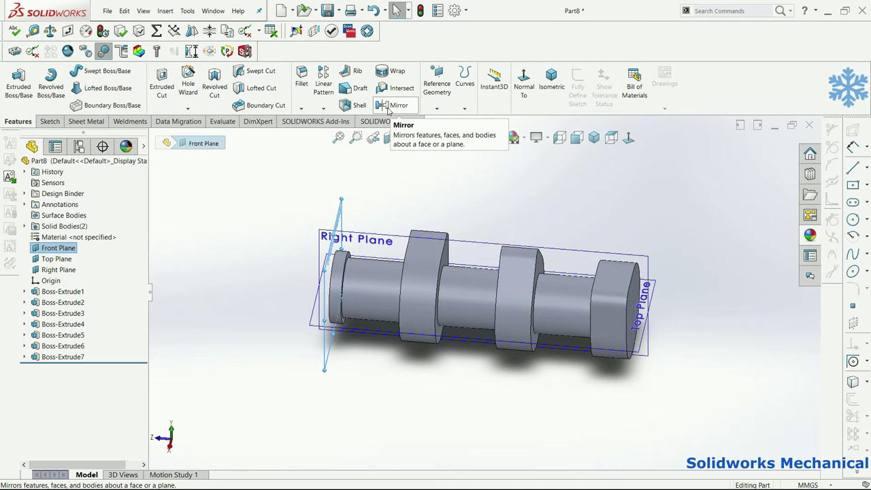
left_click(437, 108)
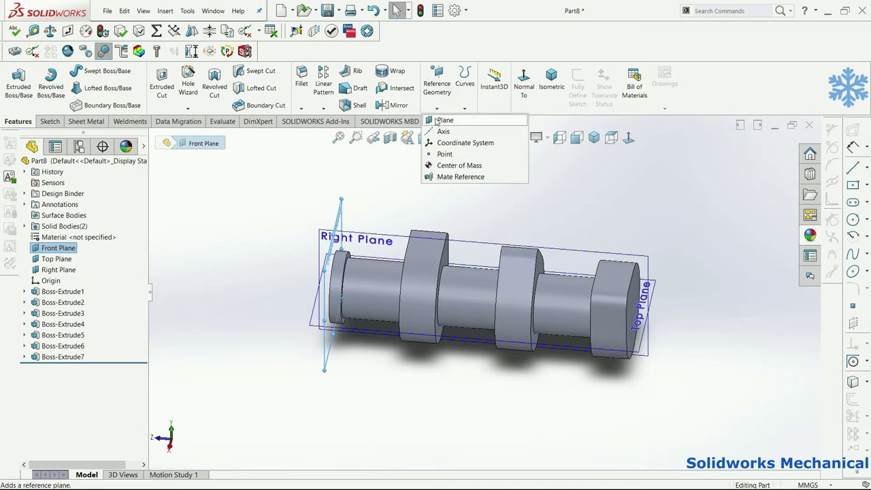
left_click(442, 120)
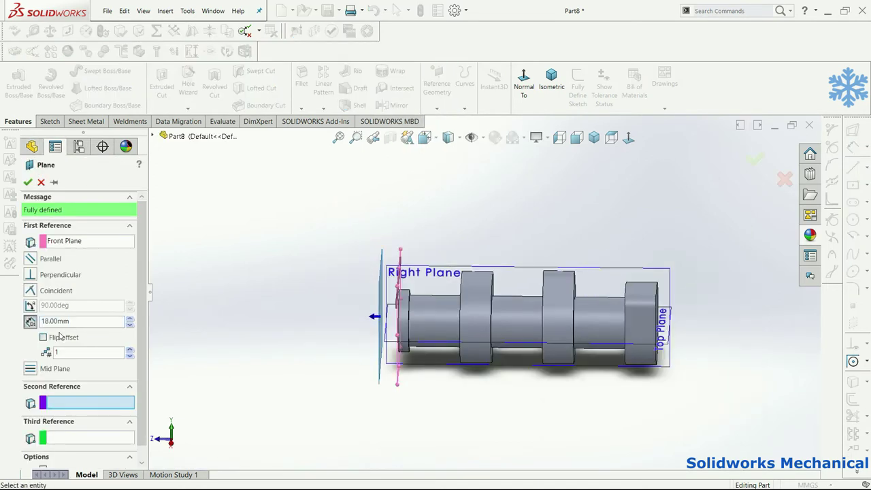
left_click(44, 337)
type("250")
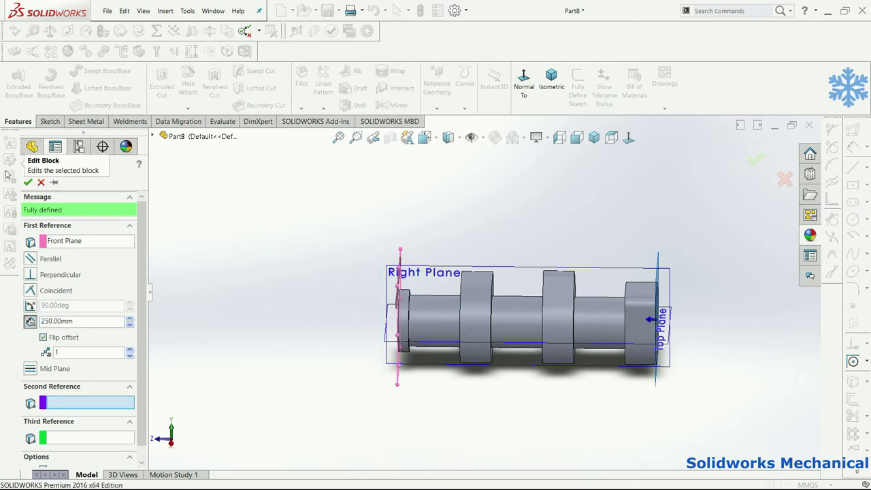
left_click(153, 136)
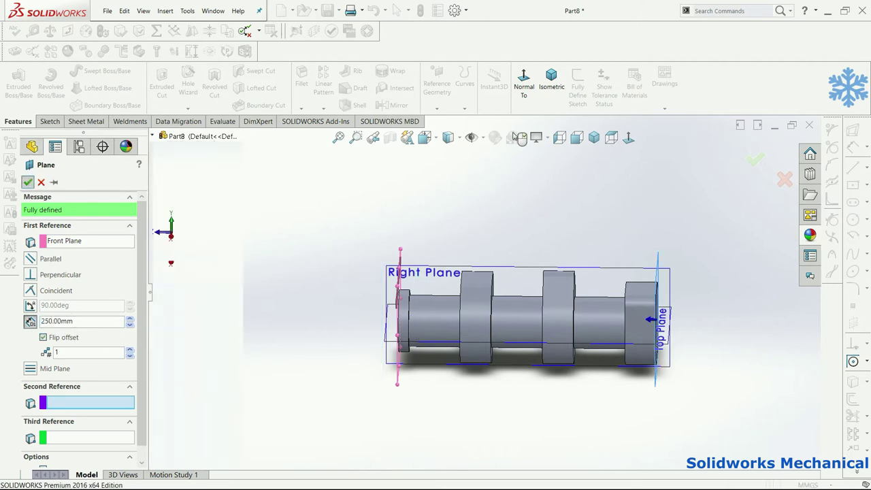
key("Return")
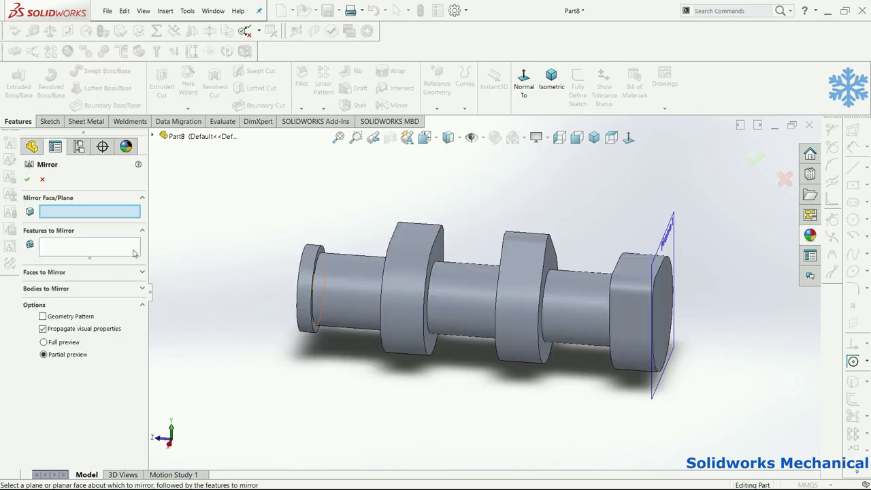
- Mirror Boss-Extrude1 through Boss-Extrude7 across Plane1 as Mirror2
left_click(668, 230)
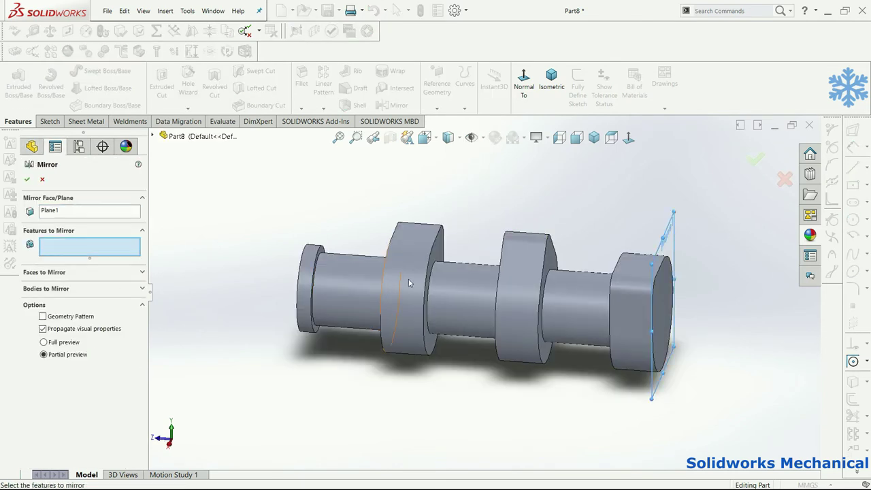
left_click(306, 279)
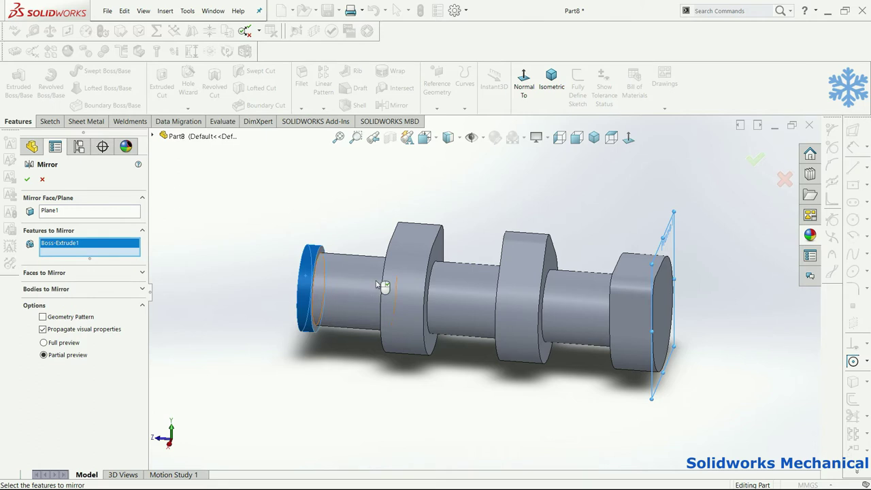
scroll(379, 288, "up", 1)
left_click(381, 289)
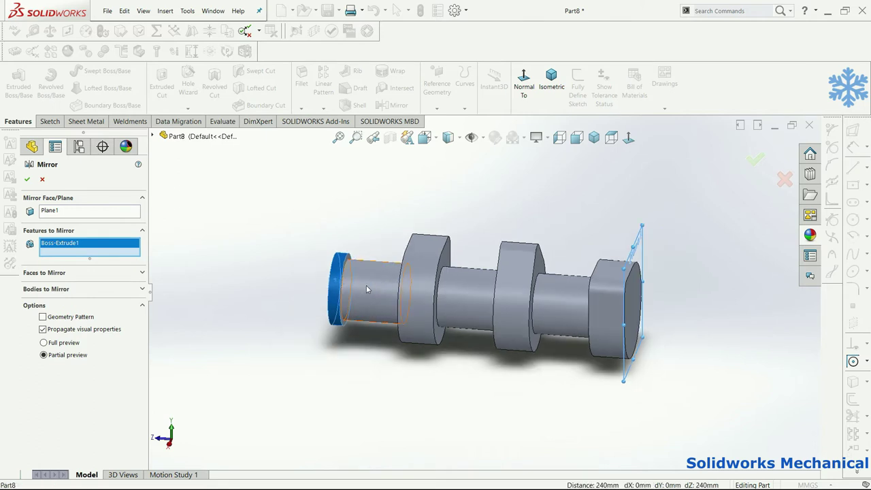
left_click(449, 290)
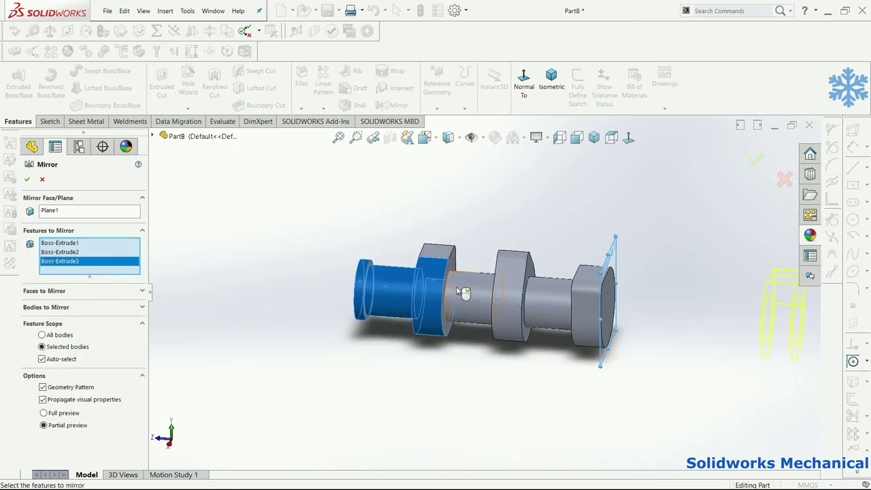
left_click(456, 291)
left_click(506, 292)
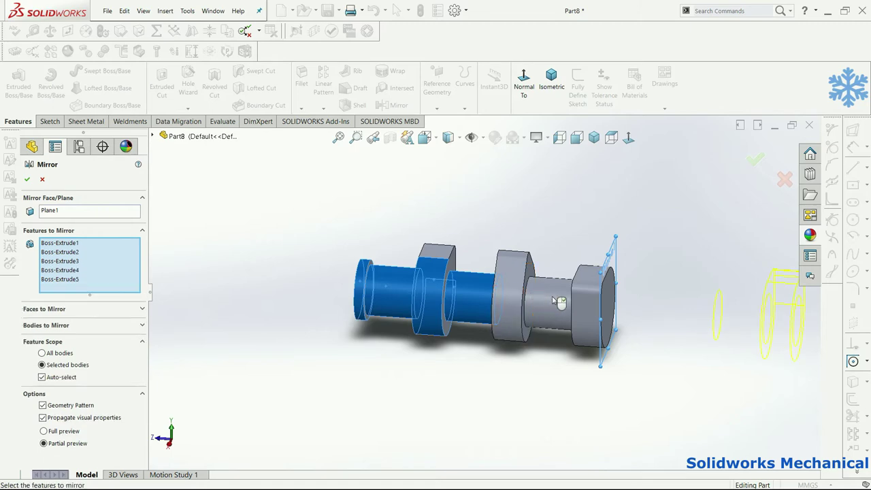
left_click(560, 300)
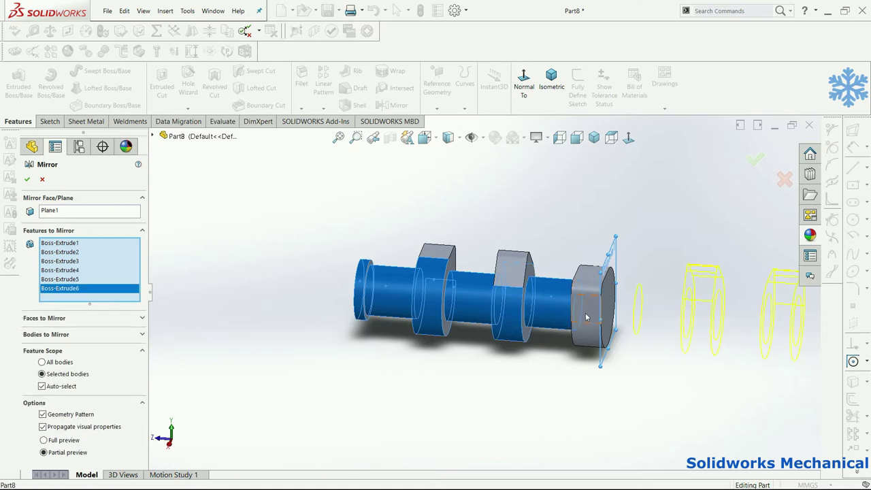
left_click(586, 317)
mouse_move(622, 327)
middle_mouse_down()
mouse_move(622, 317)
mouse_move(587, 310)
mouse_move(709, 176)
middle_mouse_up()
left_click(753, 160)
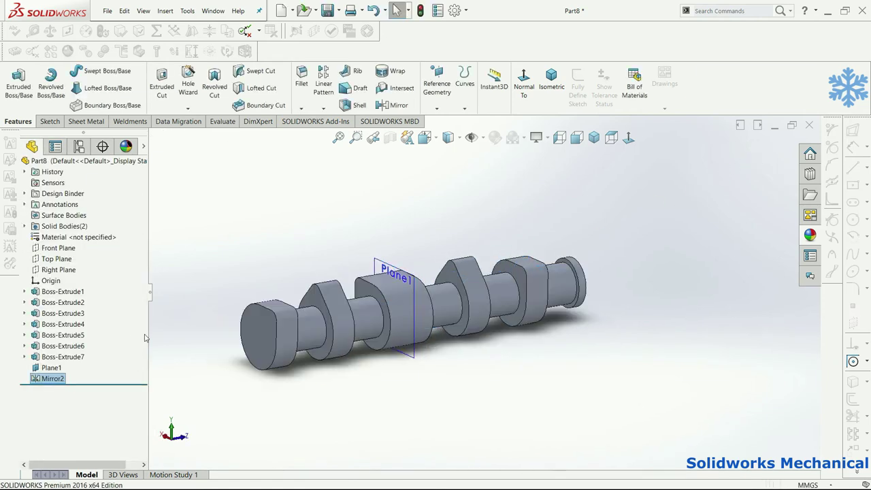
- Orbit the mirrored crankshaft, reopen and exit Sketch7, then select Plane1
mouse_move(449, 259)
middle_mouse_down()
mouse_move(548, 252)
mouse_move(500, 255)
mouse_move(523, 277)
middle_mouse_up()
mouse_move(438, 253)
middle_mouse_down()
mouse_move(415, 249)
mouse_move(385, 273)
middle_mouse_up()
mouse_move(394, 314)
middle_mouse_down()
mouse_move(252, 288)
mouse_move(226, 293)
middle_mouse_up()
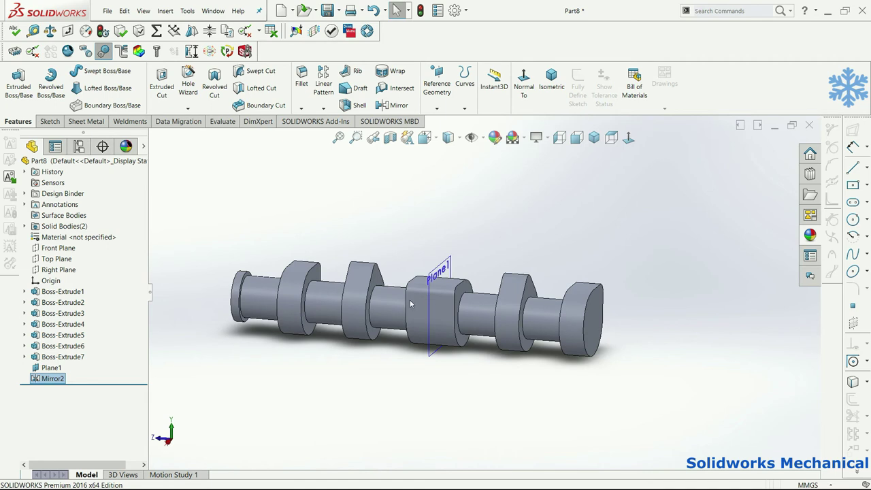
left_click(63, 356)
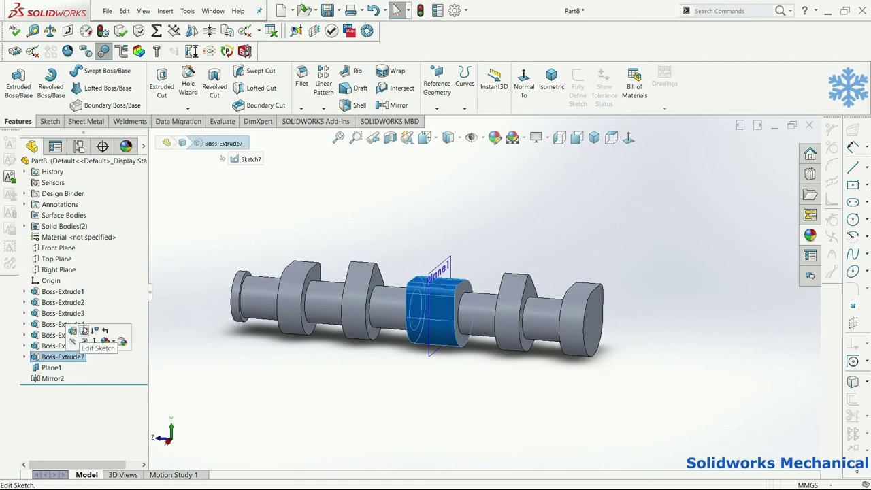
left_click(84, 332)
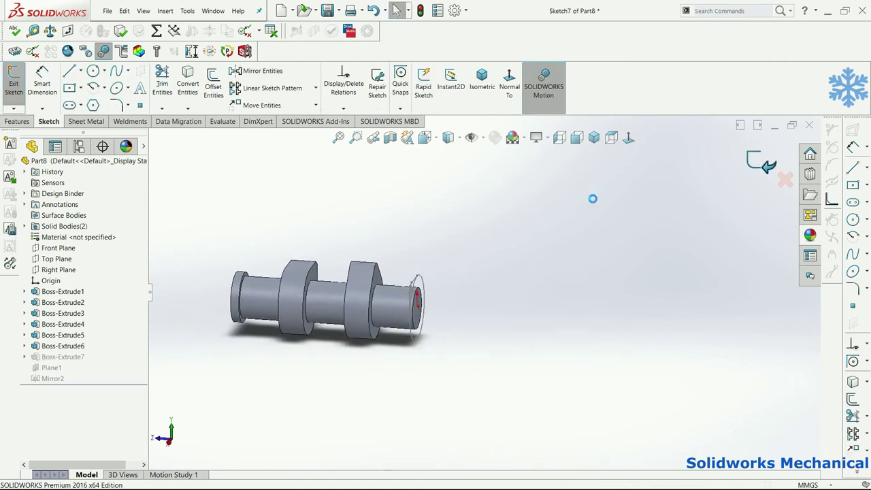
left_click(80, 357)
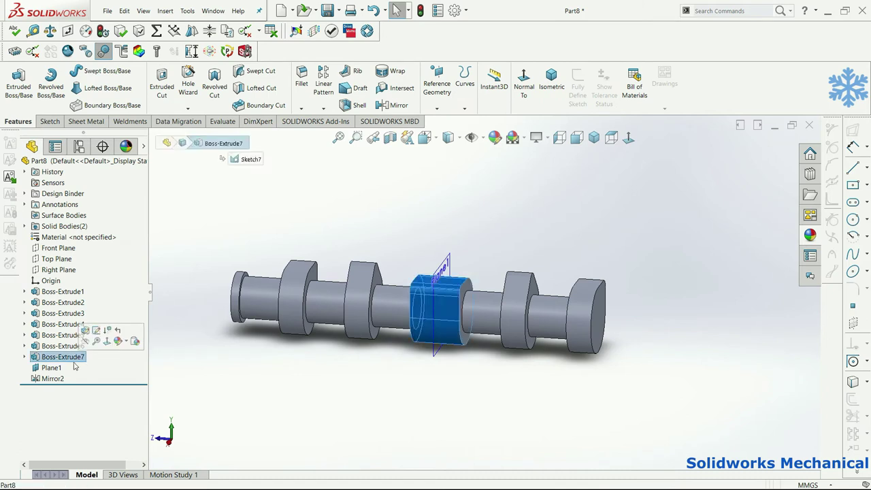
key("Escape")
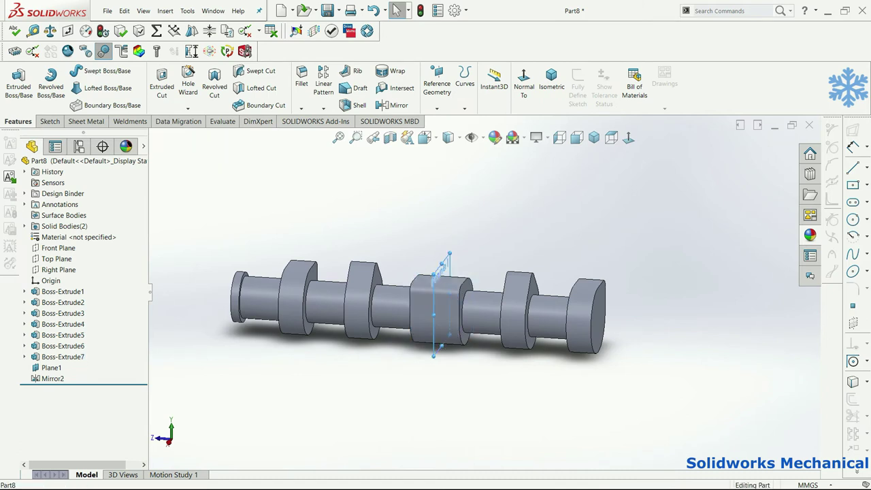
left_click(442, 269)
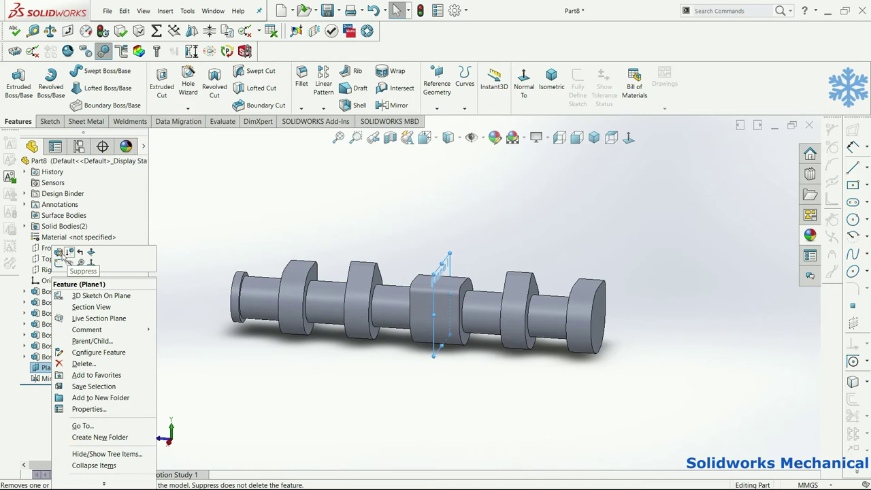
- Redefine Plane1 at a 300 mm offset from the Front Plane
left_click(60, 254)
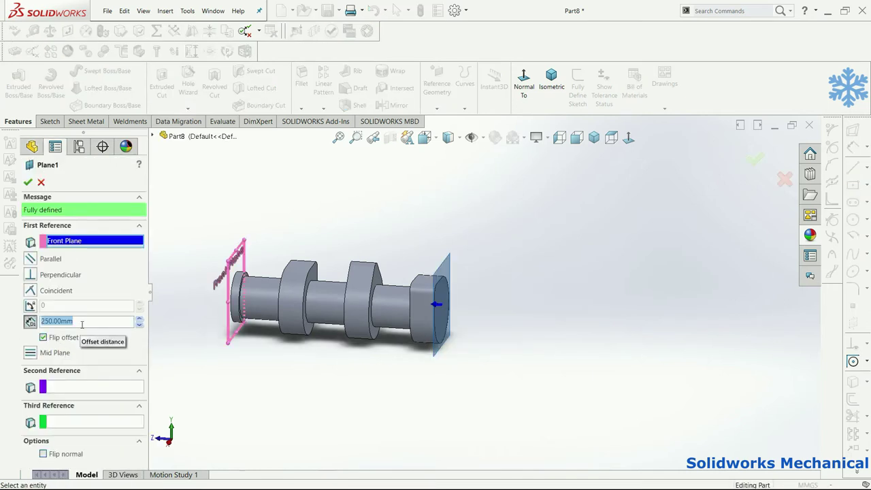
type("0")
key("Return")
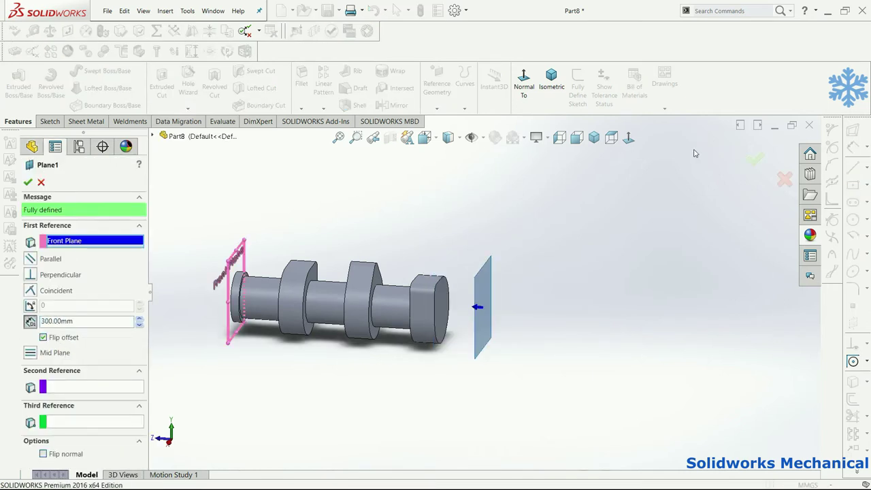
key("Return")
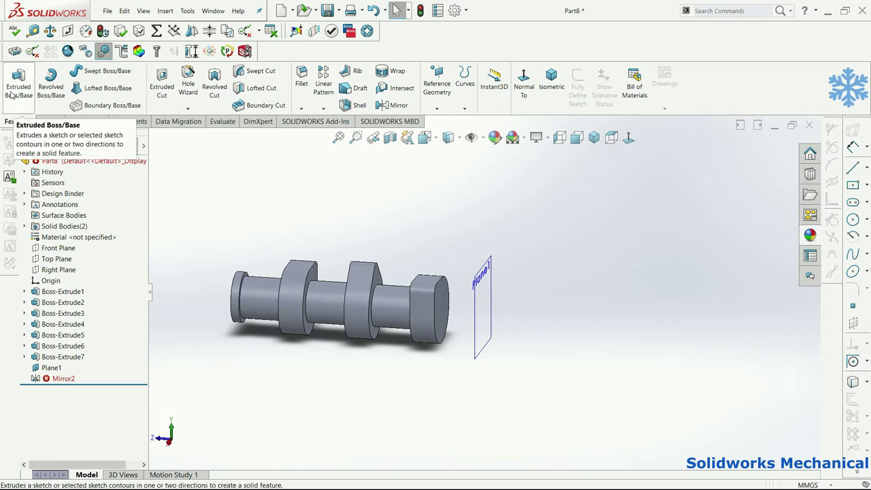
- Sketch a circle on the shaft's end face and dimension it 50 mm in diameter
left_click(24, 87)
left_click(432, 306)
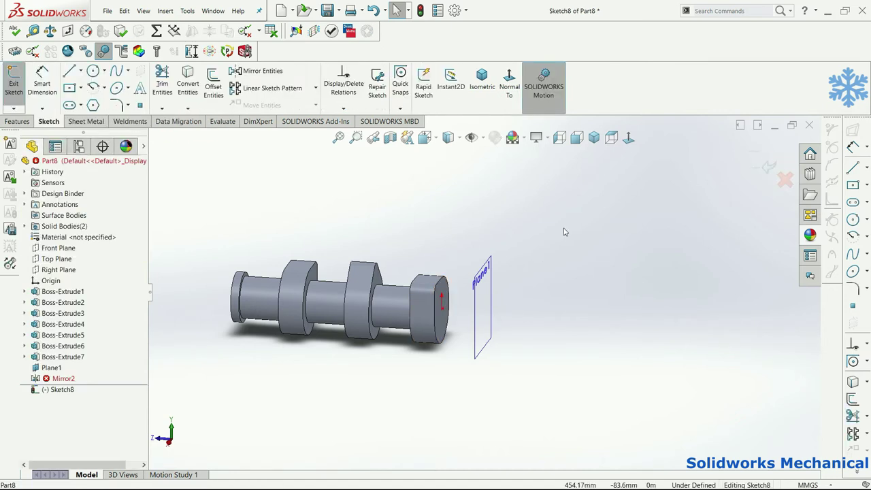
left_click(93, 71)
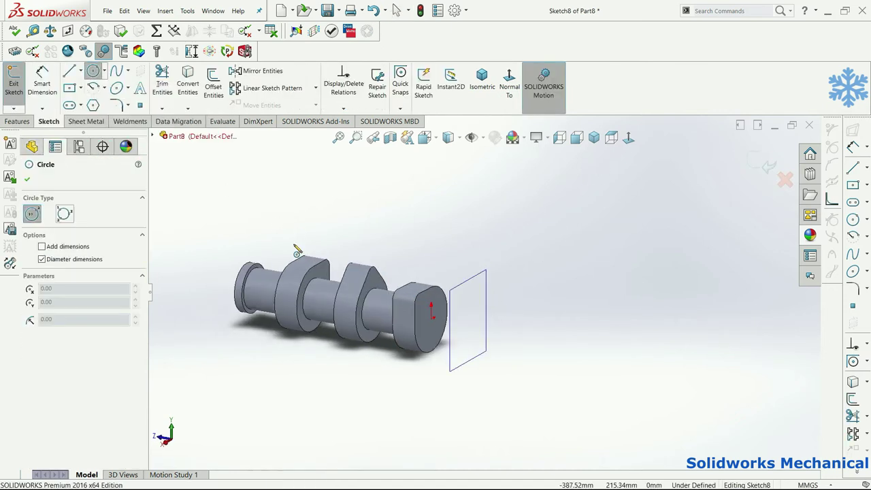
middle_click_drag(282, 233, 436, 324)
left_click_drag(432, 318, 439, 306)
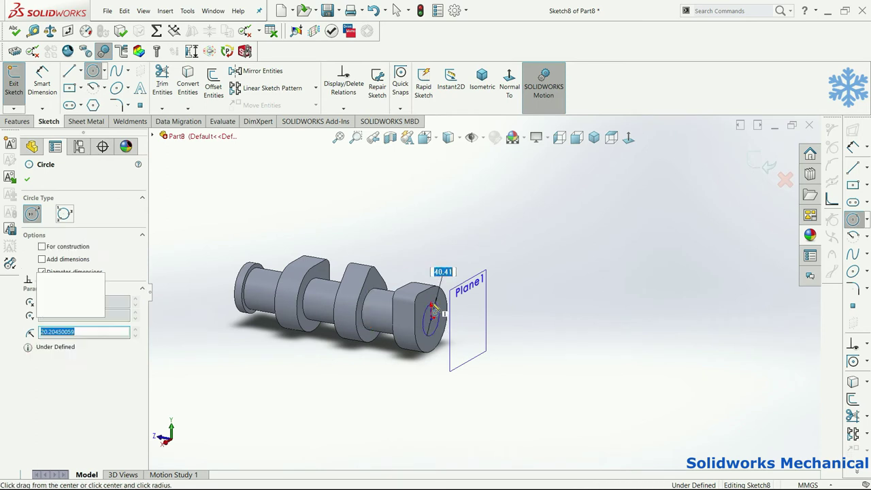
key("Escape")
right_click_drag(439, 306, 438, 276)
left_click(430, 307)
left_click(446, 273)
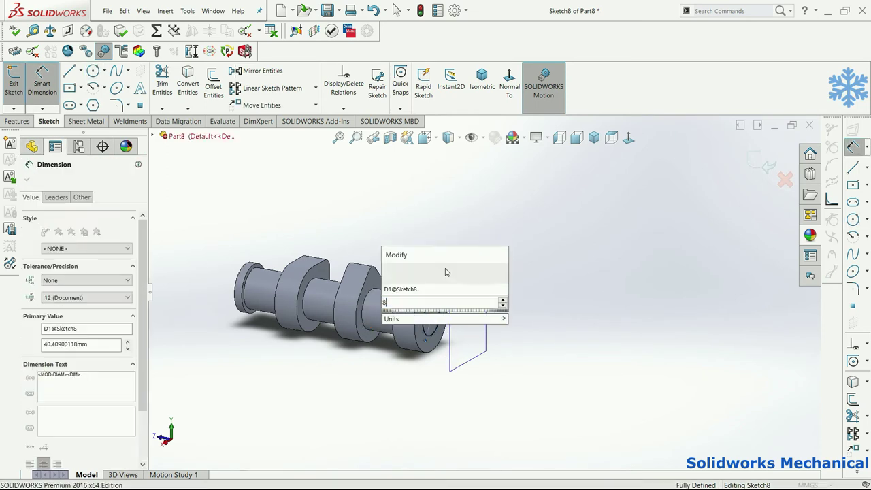
type("8")
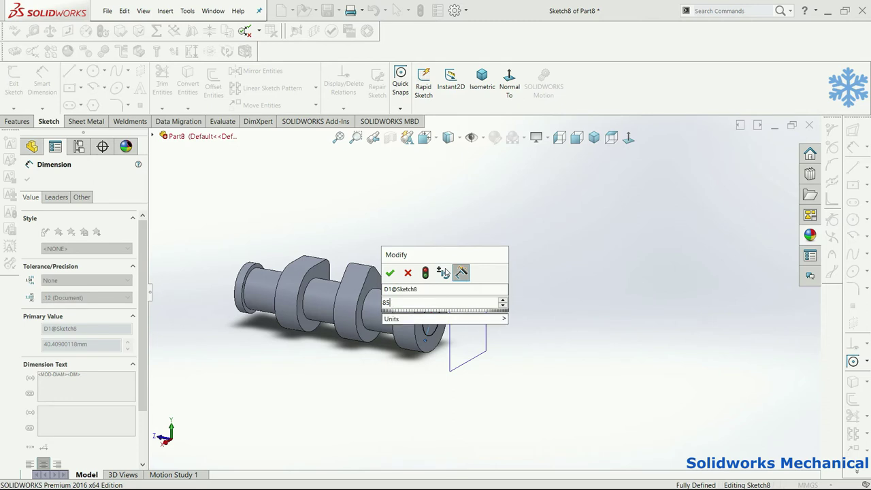
key("Return")
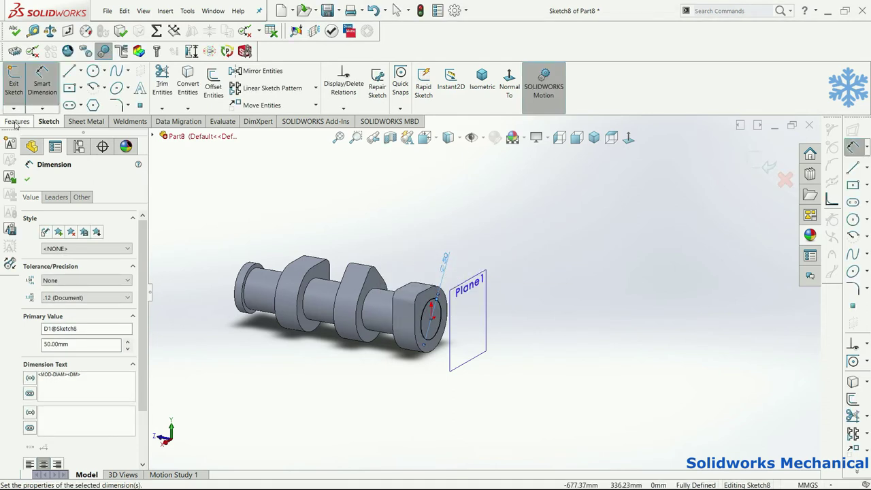
- Extrude the circle 50 mm as a boss
left_click(17, 121)
left_click(19, 82)
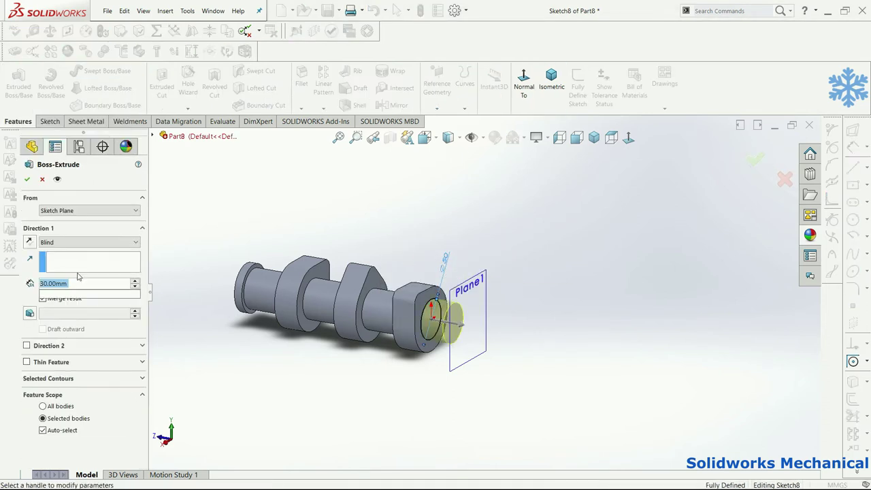
type("50")
key("Return")
left_click(757, 159)
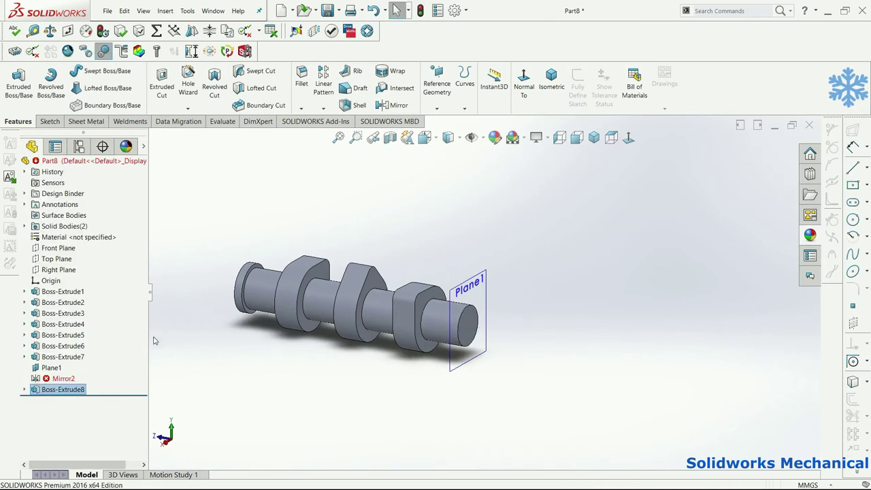
- Try re-editing Mirror2 with the All bodies scope, then cancel after it still fails
left_click(63, 378)
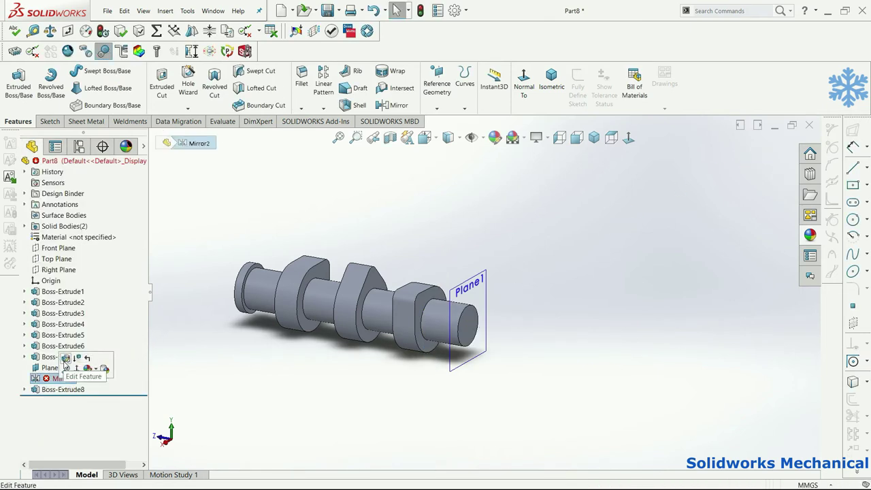
left_click(65, 361)
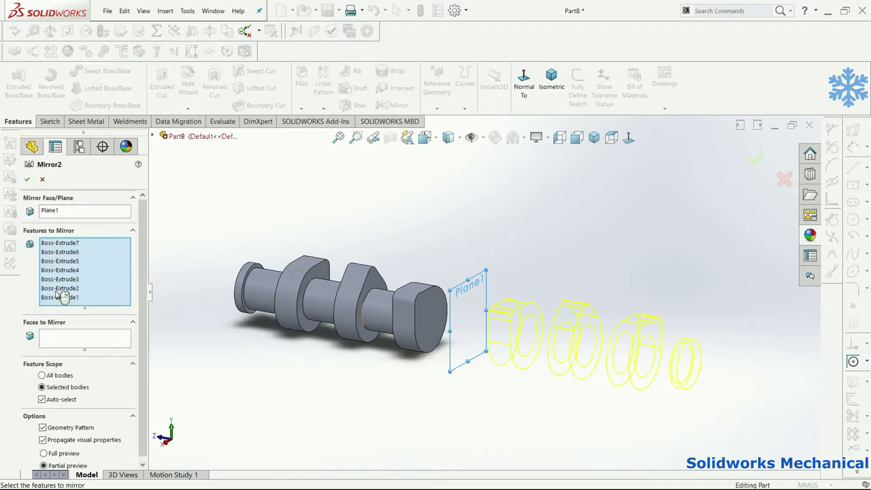
left_click(29, 180)
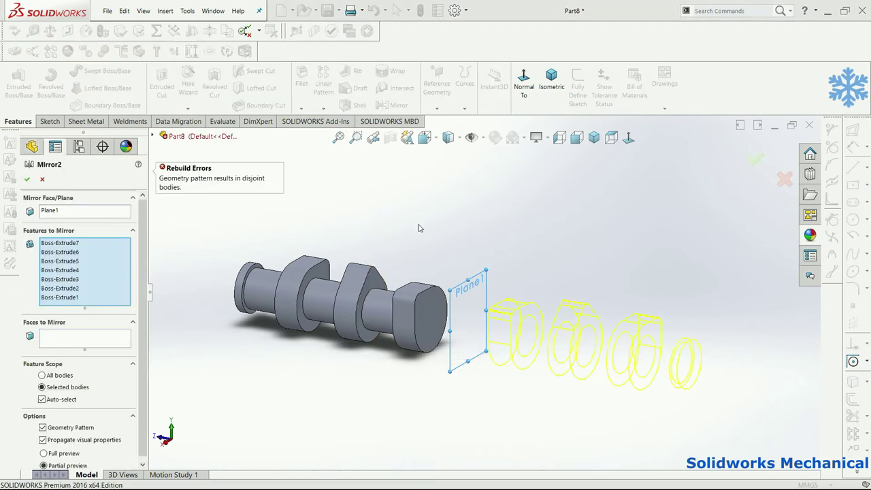
left_click(58, 375)
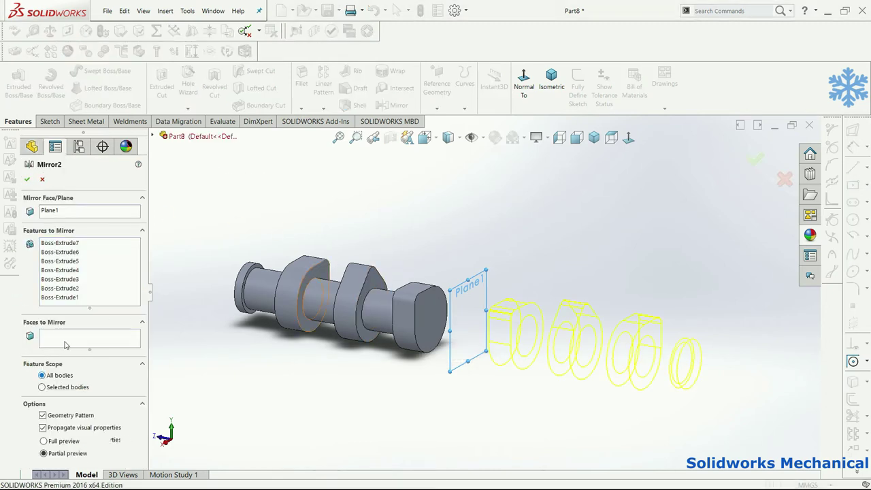
left_click(27, 181)
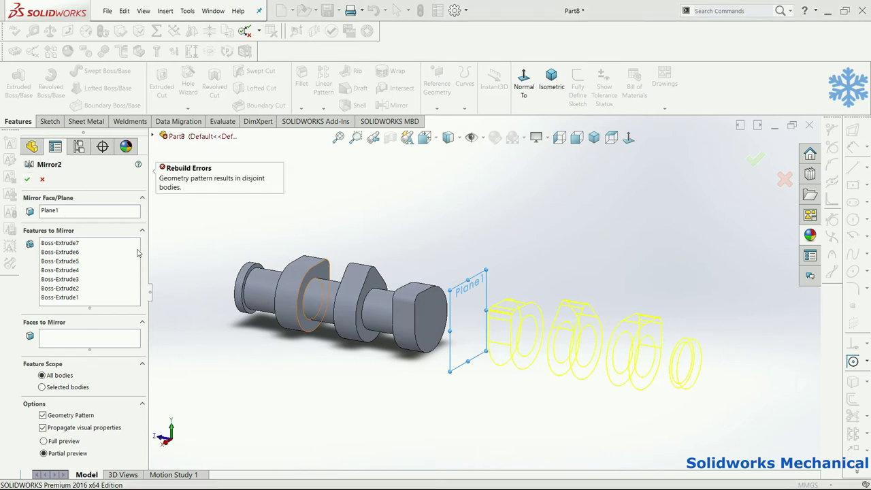
left_click(28, 179)
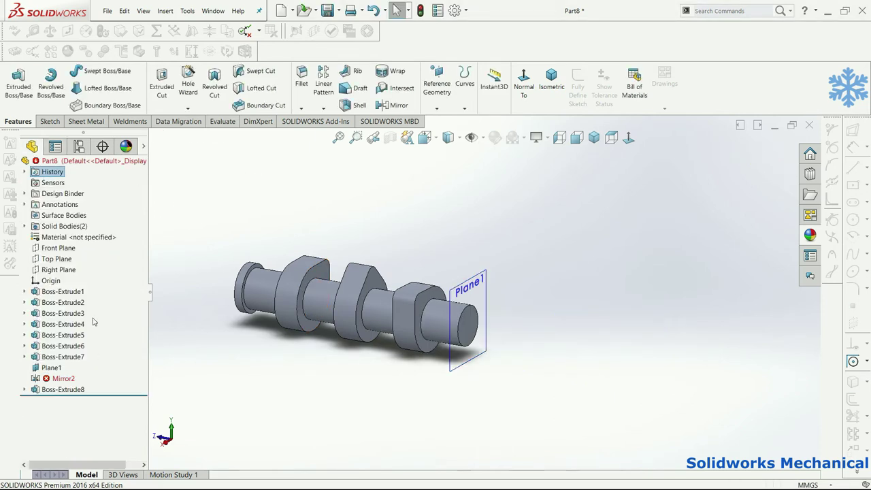
- Delete the failing Mirror2 feature from the tree
left_click(63, 379)
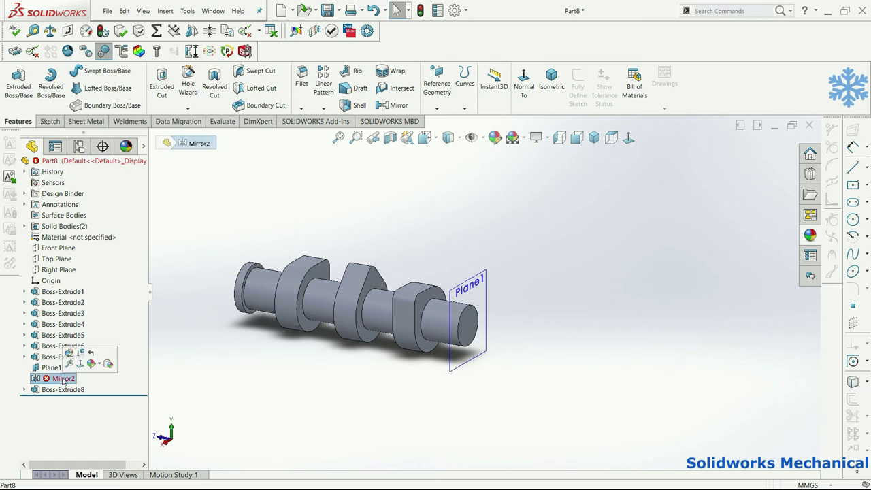
key("Delete")
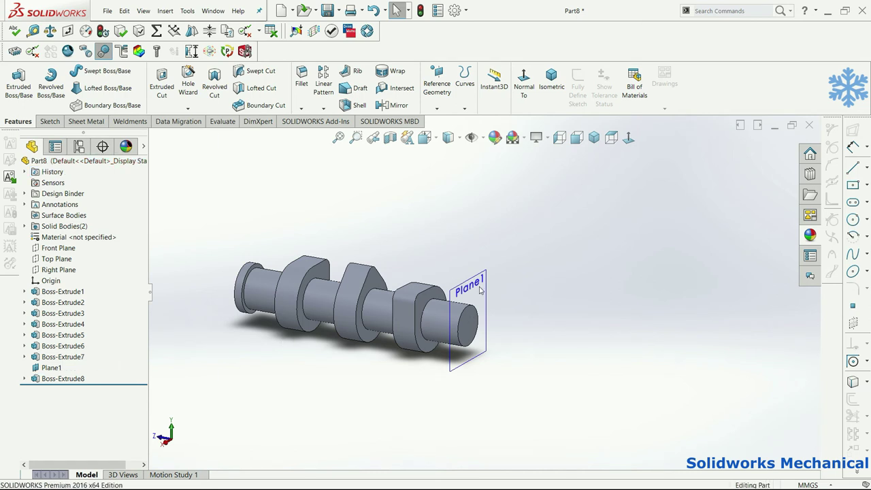
left_click(480, 290)
- Start a Mirror feature using Plane1 as the mirror plane
left_click(55, 368)
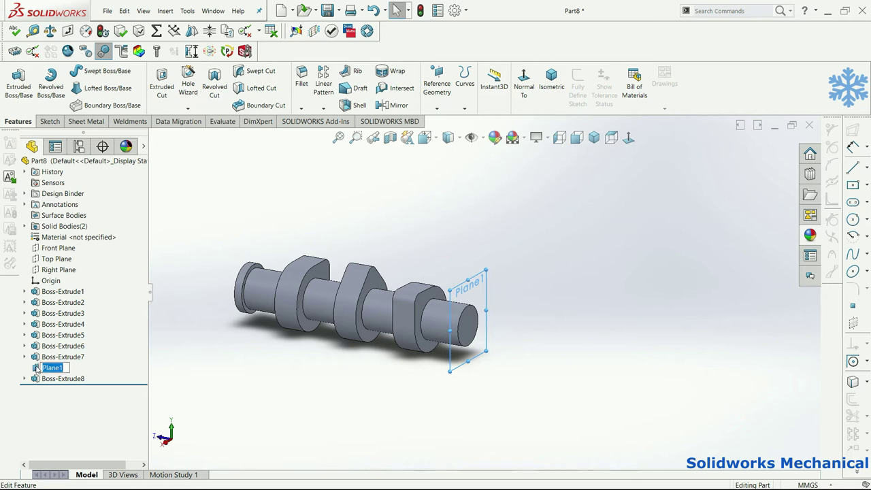
left_click(342, 213)
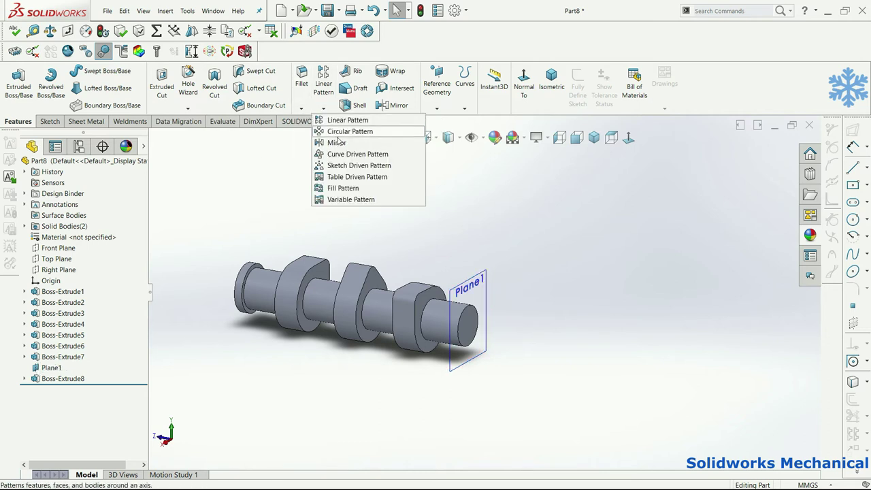
left_click(391, 105)
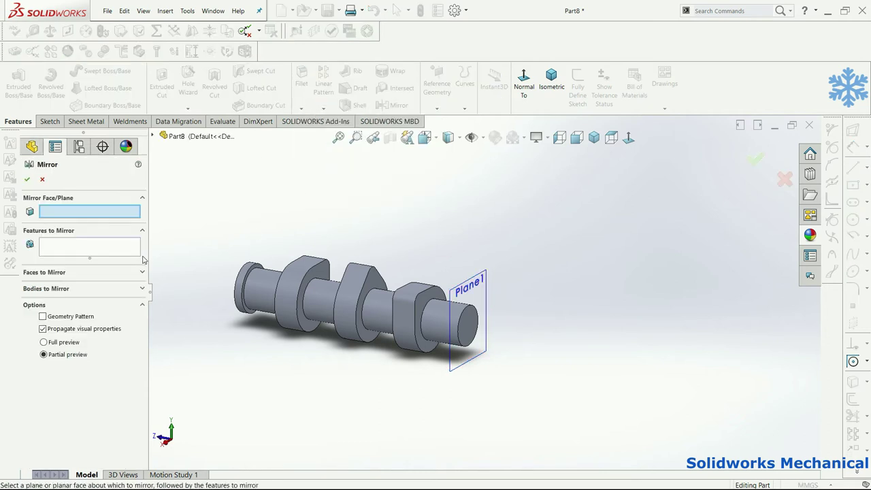
left_click(482, 284)
- Mirror Boss-Extrude1 through Boss-Extrude8 across Plane1
left_click(262, 291)
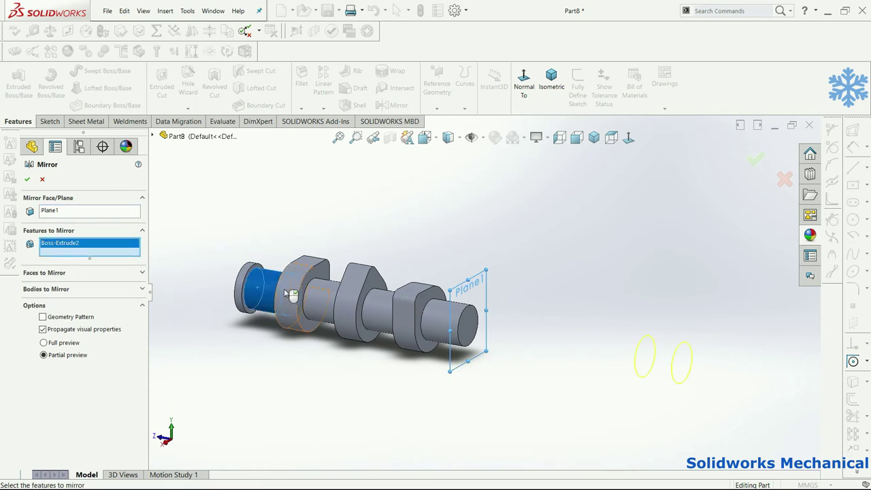
left_click(300, 285)
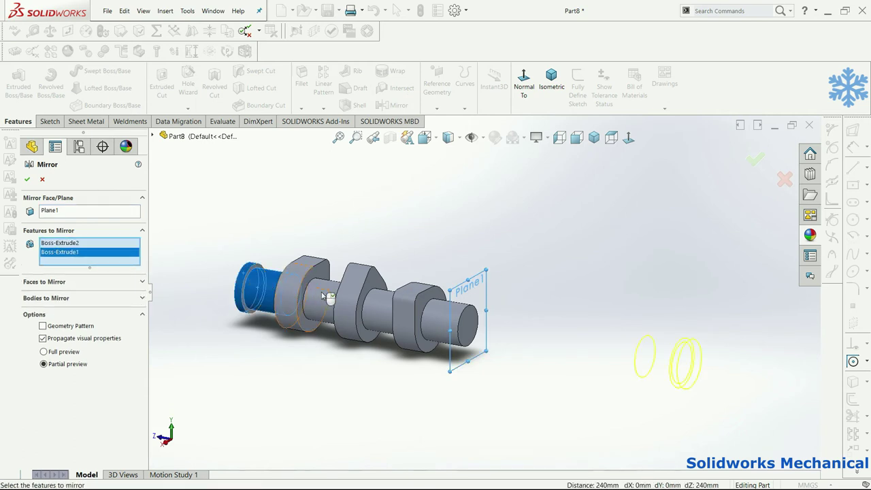
left_click(328, 299)
left_click(389, 310)
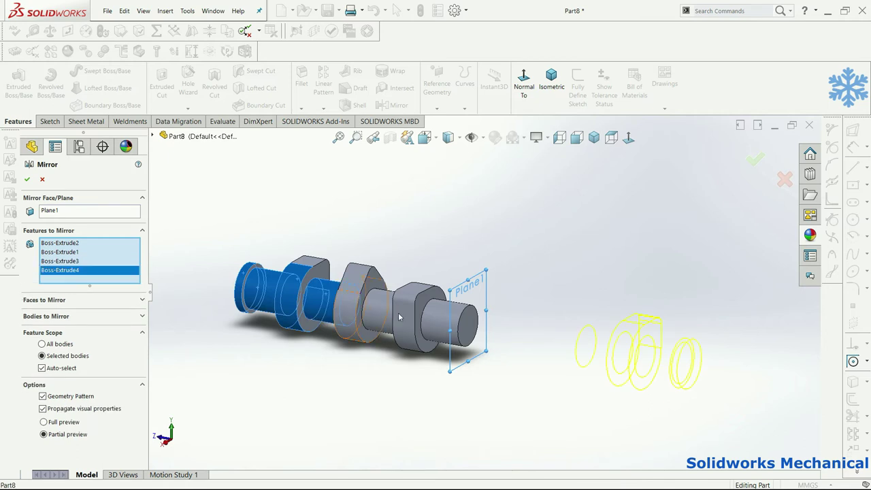
left_click(403, 319)
left_click(429, 322)
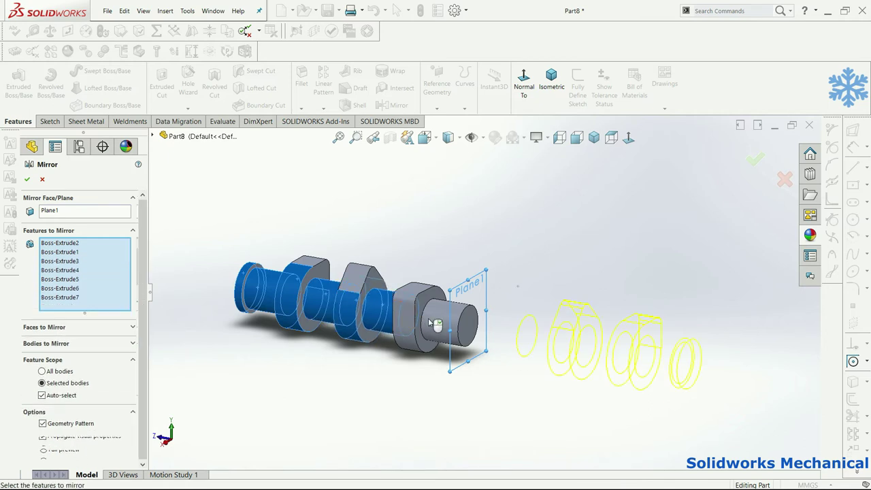
left_click(407, 314)
left_click(457, 324)
middle_click_drag(492, 272, 606, 220)
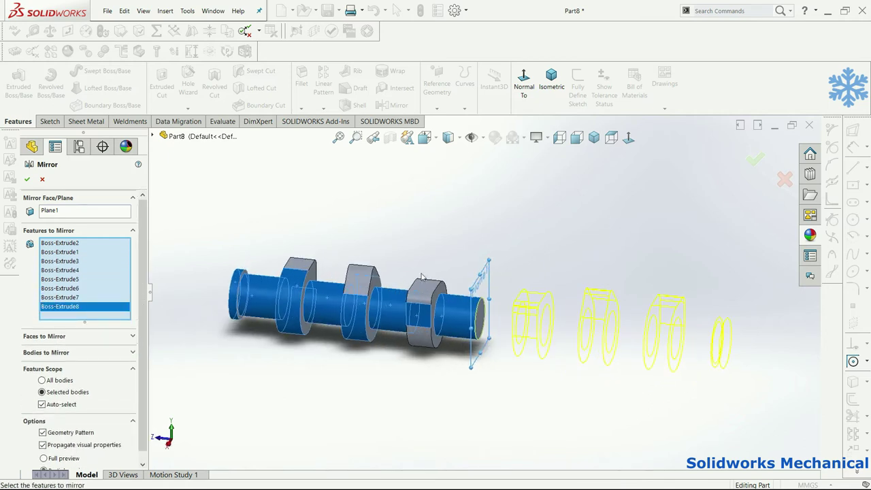
key("ctrl+4")
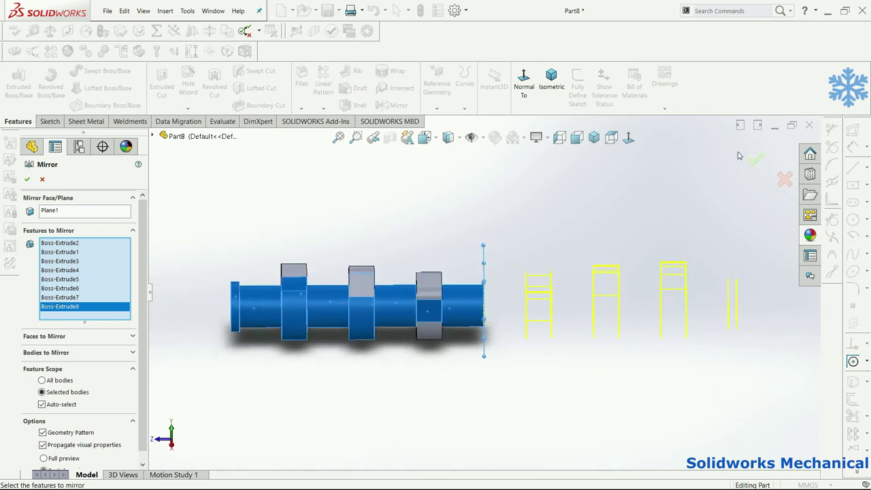
left_click(748, 159)
mouse_move(675, 195)
middle_mouse_down()
mouse_move(623, 225)
mouse_move(336, 256)
mouse_move(320, 327)
middle_mouse_up()
scroll(325, 330, "down", 3)
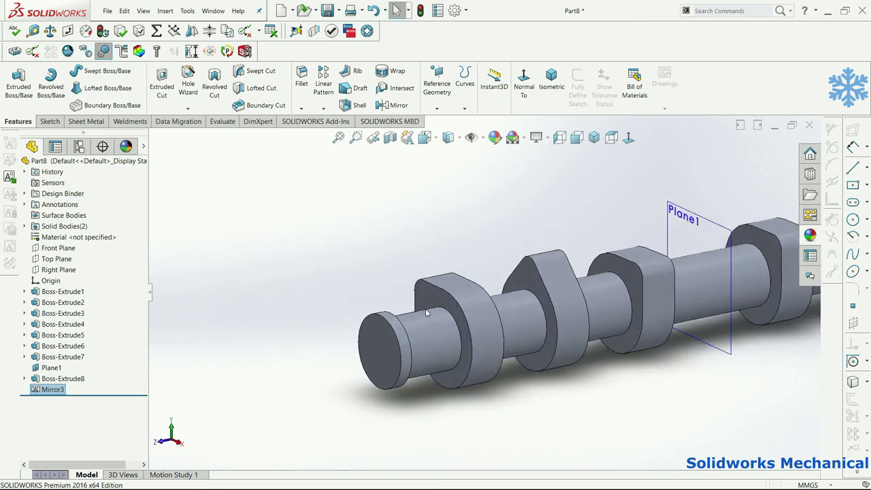
- Try a 5 mm fillet on the shaft end's circular edge, then cancel it
scroll(381, 304, "down", 3)
middle_click_drag(381, 304, 395, 299)
scroll(398, 300, "down", 3)
scroll(399, 301, "down", 3)
scroll(402, 293, "down", 2)
left_click(401, 293)
left_click(408, 293)
key("ctrl+4")
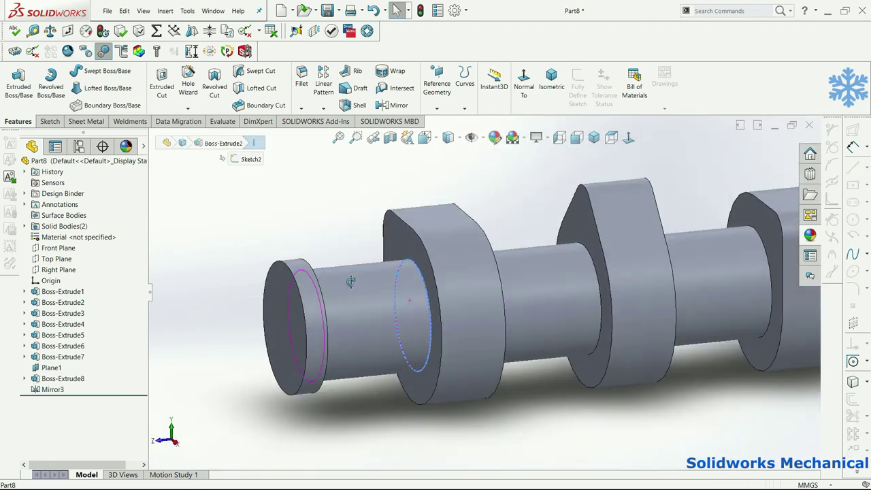
left_click(303, 77)
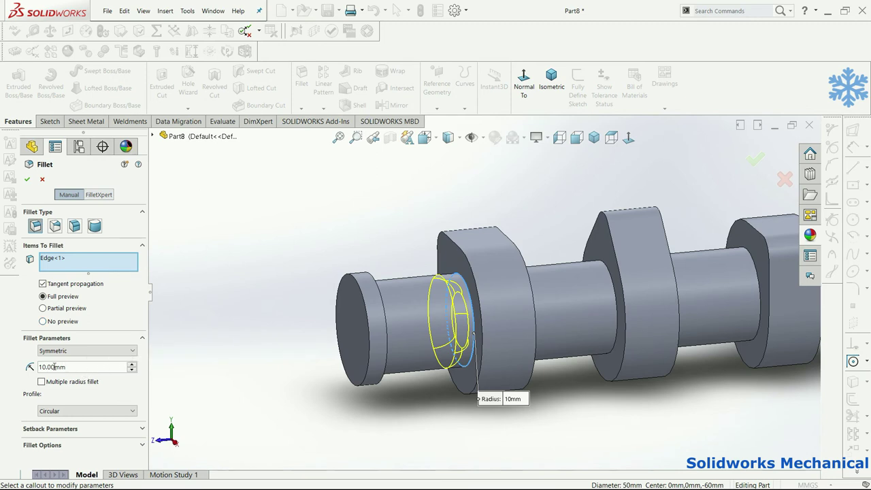
type("5")
key("Return")
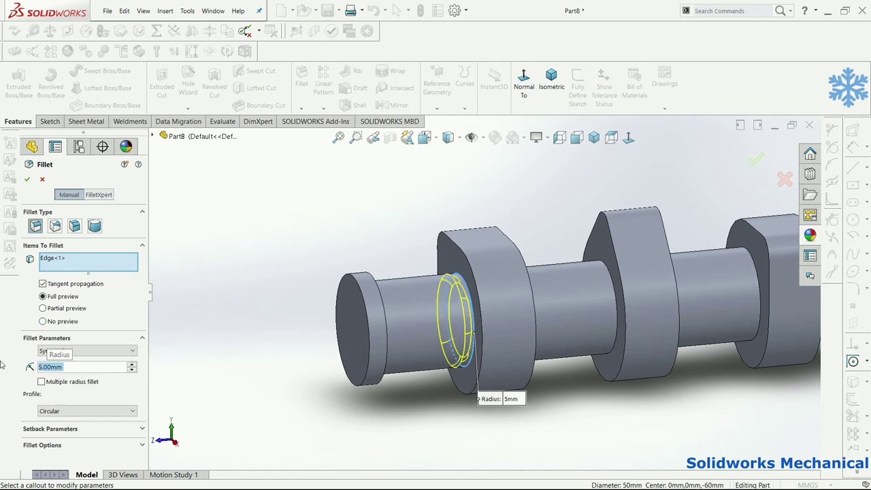
left_click(27, 179)
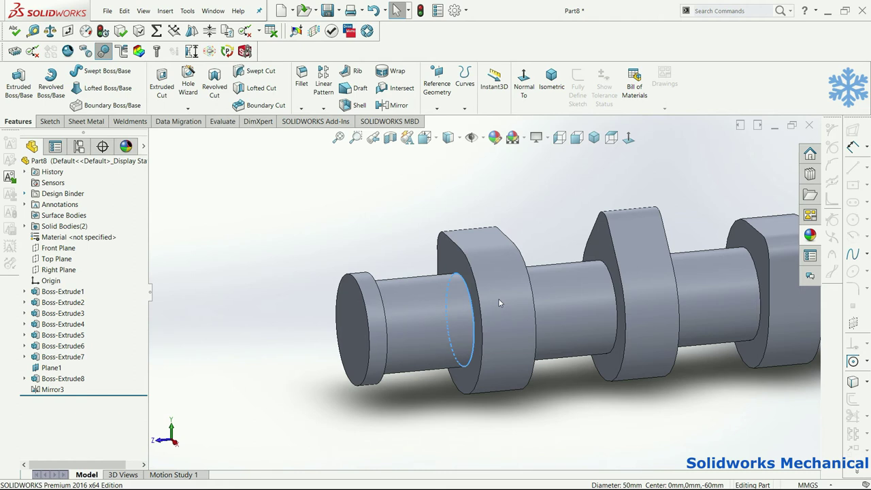
- Edit the flange extrusion Boss-Extrude3 so its result merges into one body
left_click(467, 293)
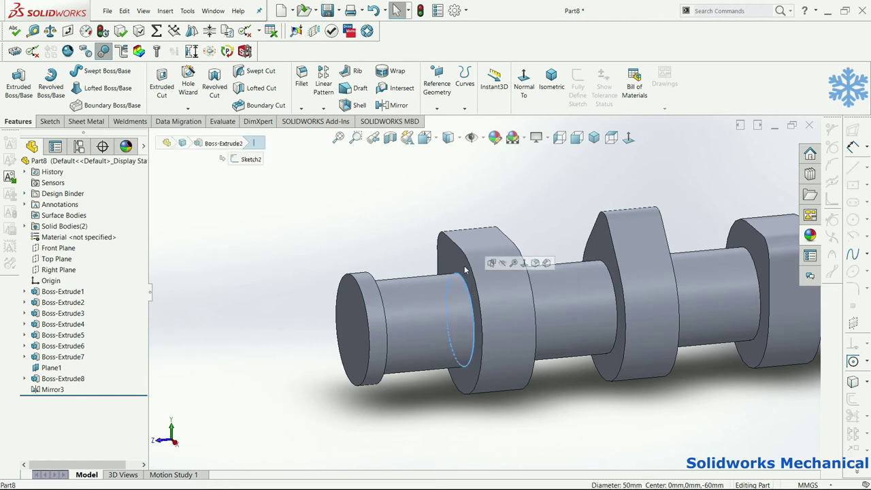
left_click(39, 314)
right_click(61, 313)
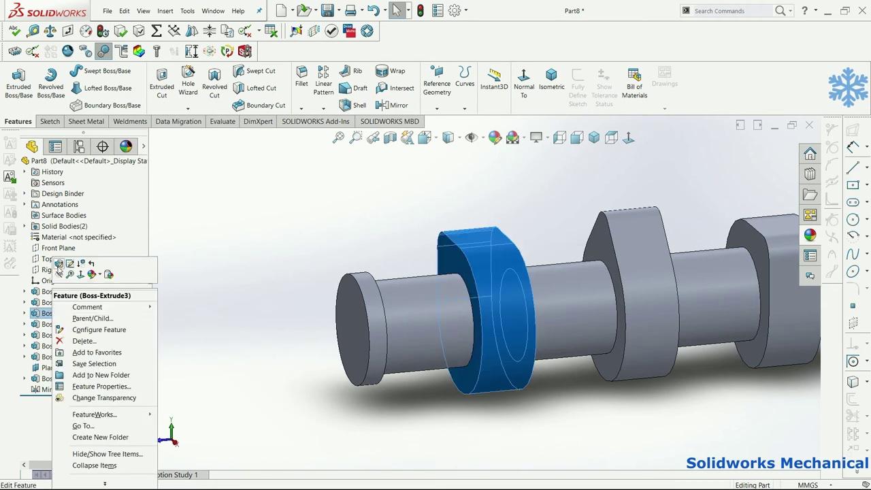
left_click(59, 264)
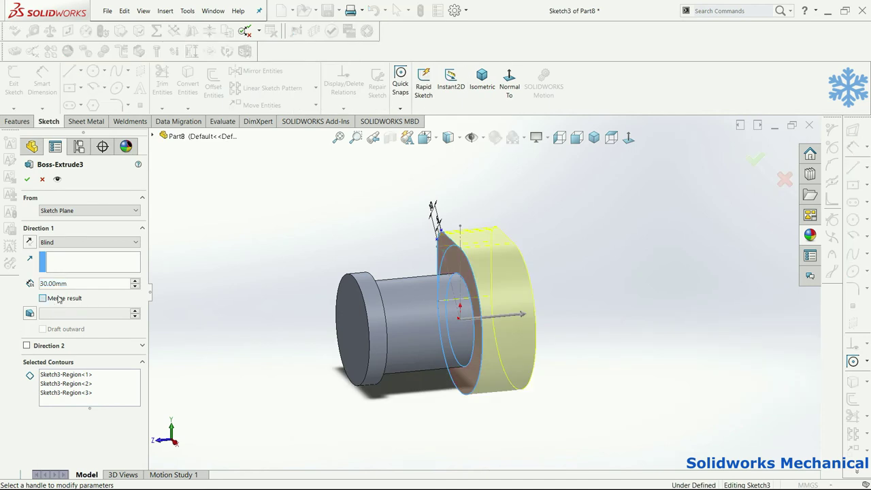
key("Return")
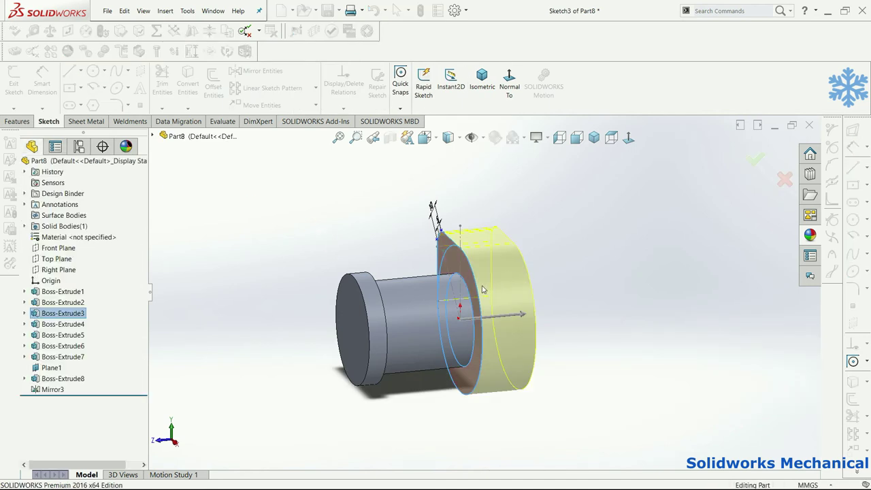
- Fillet the shaft-to-flange junction edges with a 5 mm radius
left_click(467, 291)
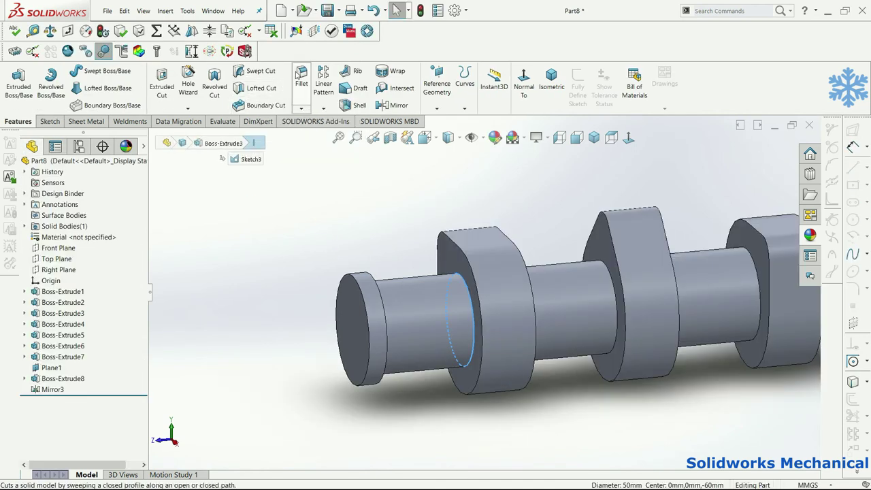
left_click(301, 79)
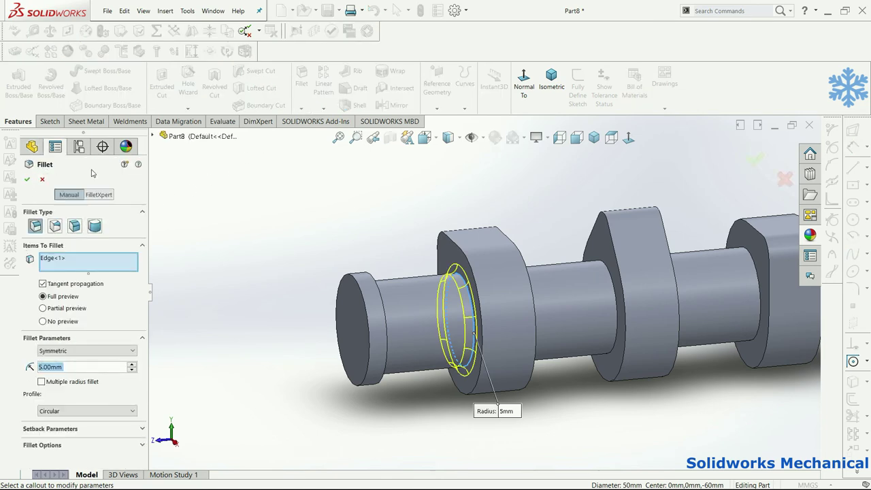
middle_click_drag(463, 306, 493, 285)
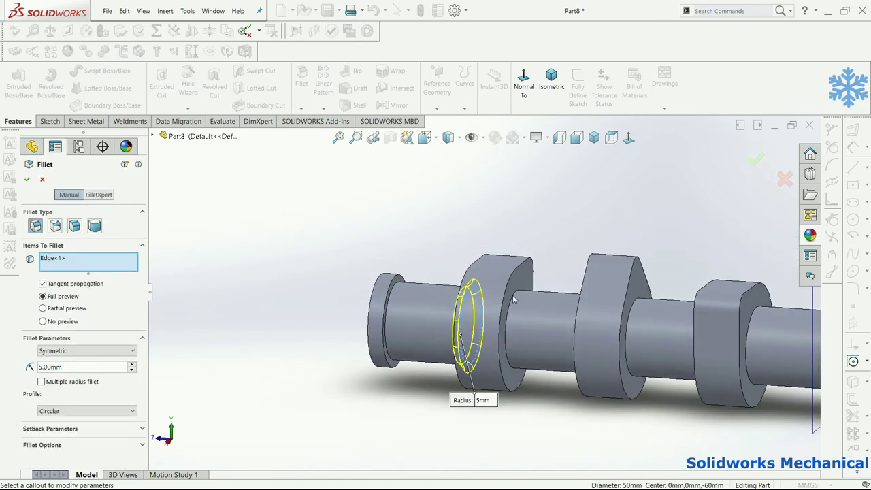
left_click(513, 300)
mouse_move(537, 269)
middle_mouse_down()
mouse_move(562, 293)
mouse_move(605, 279)
mouse_move(703, 298)
middle_mouse_up()
left_click(566, 303)
left_click(599, 298)
left_click(687, 303)
left_click(729, 309)
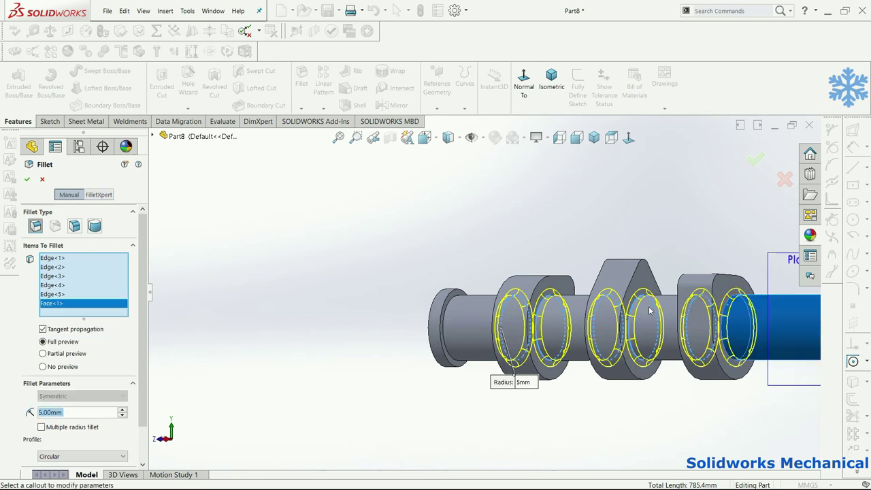
key("f")
middle_click_drag(668, 207, 712, 230)
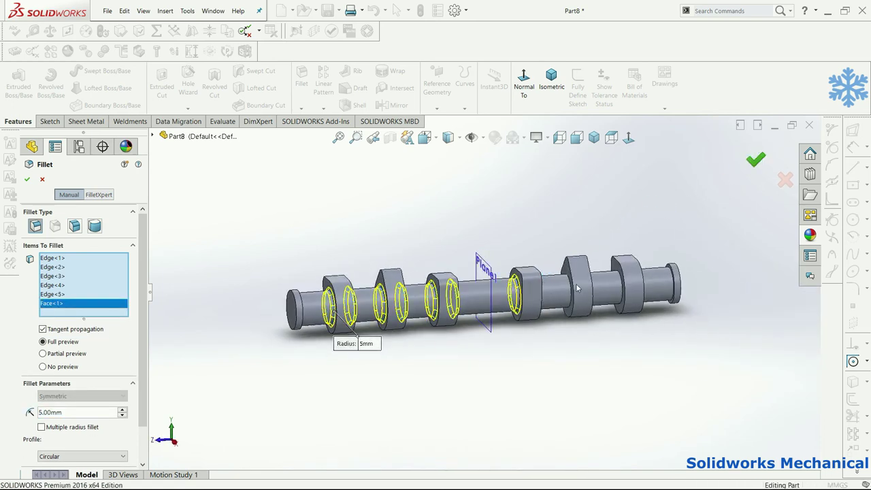
key("Return")
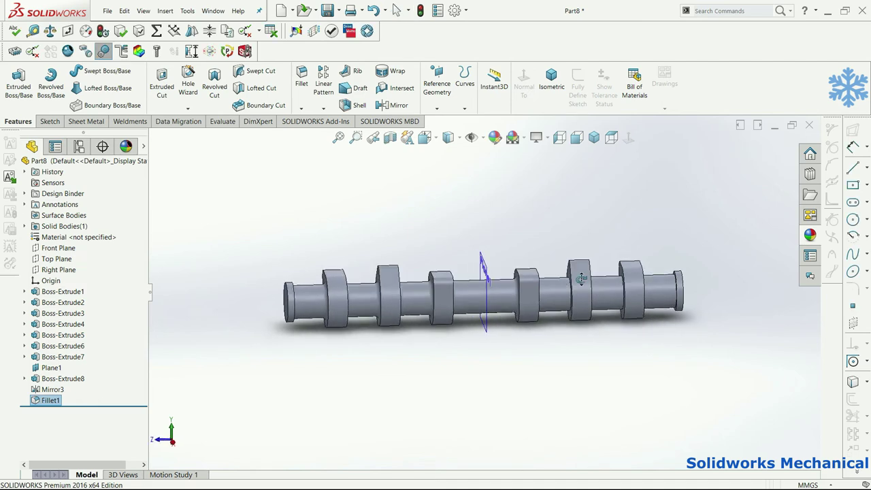
- Edit Fillet1 to add four more shaft-to-flange edges at 5 mm
right_click(53, 402)
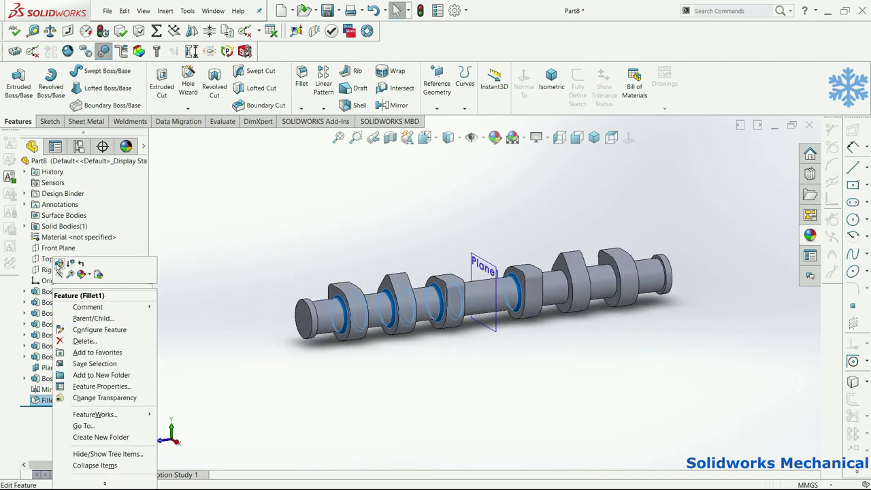
left_click(58, 264)
scroll(562, 284, "down", 3)
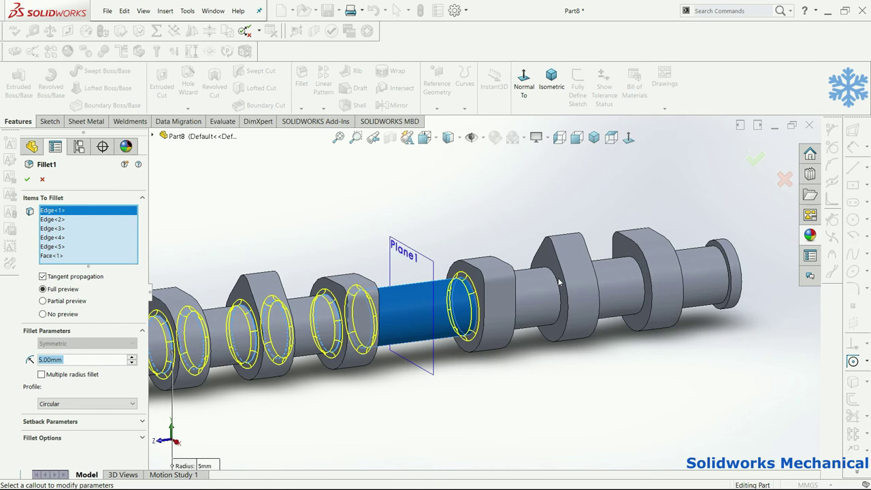
scroll(556, 279, "up", 3)
left_click(572, 305)
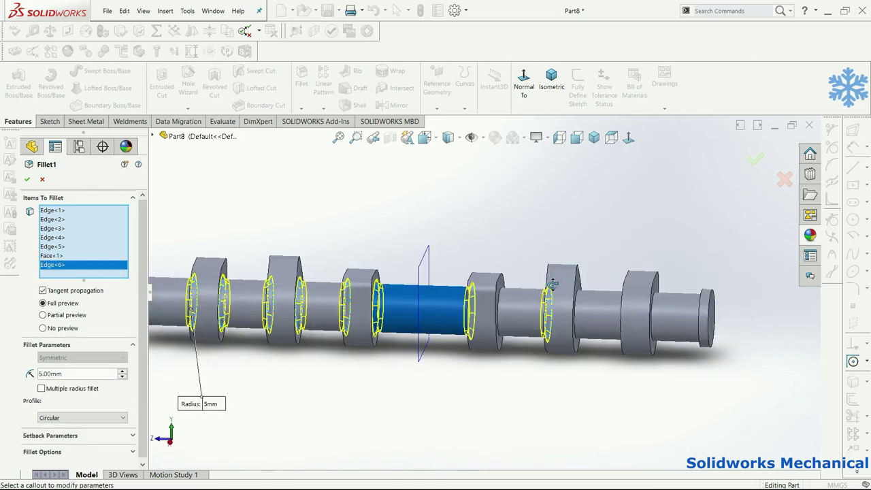
left_click(576, 301)
mouse_move(576, 301)
middle_mouse_down()
mouse_move(617, 279)
mouse_move(633, 313)
middle_mouse_up()
left_click(610, 272)
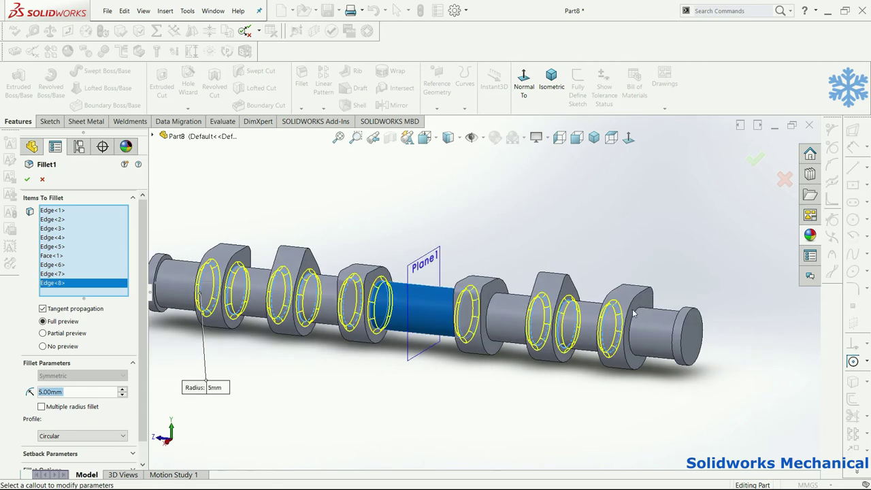
left_click(633, 316)
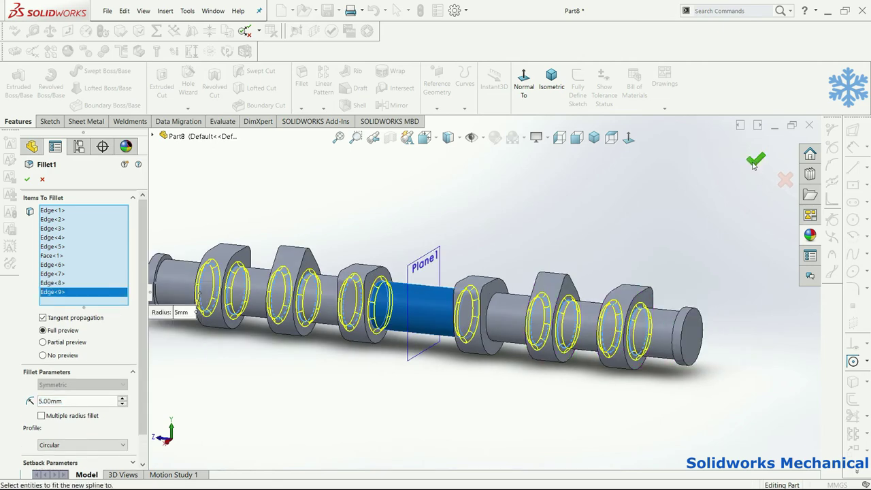
key("Return")
mouse_move(516, 218)
middle_mouse_down()
mouse_move(331, 305)
mouse_move(333, 292)
middle_mouse_up()
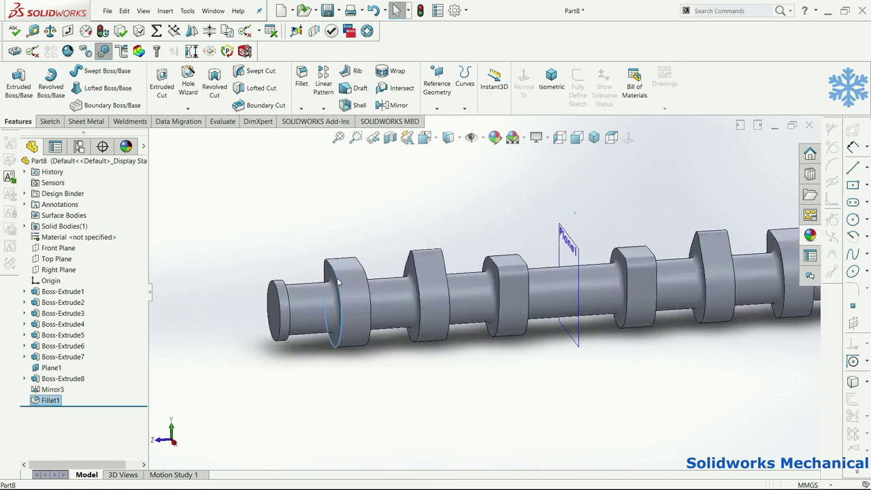
- Start a chamfer on the first flange and shaft-end edges at 1 mm by 45°
left_click(338, 281)
left_click(301, 108)
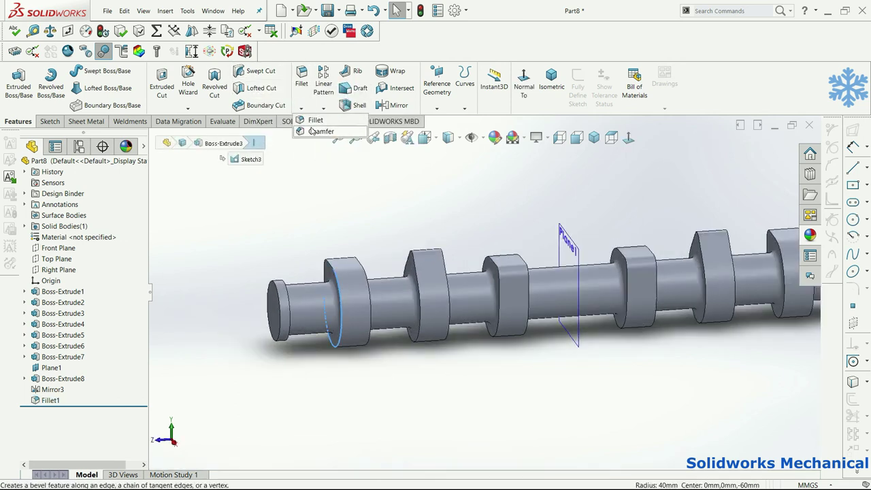
left_click(313, 131)
left_click(279, 293)
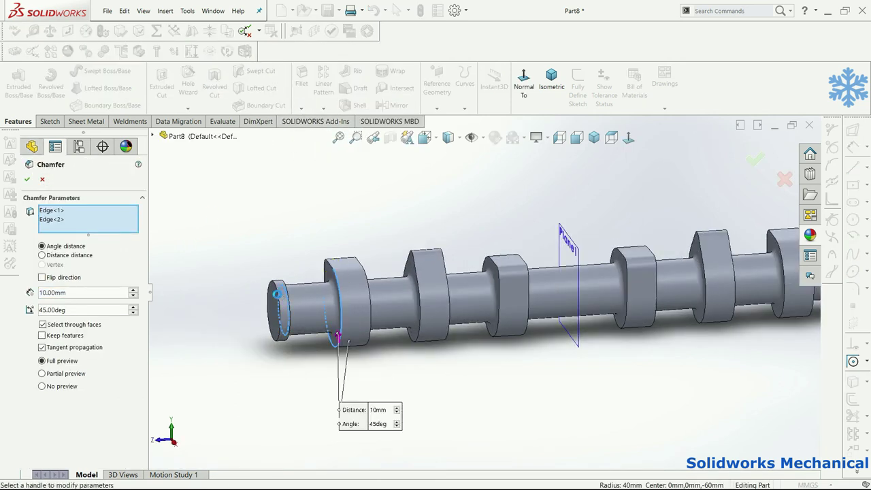
left_click(378, 409)
type("5")
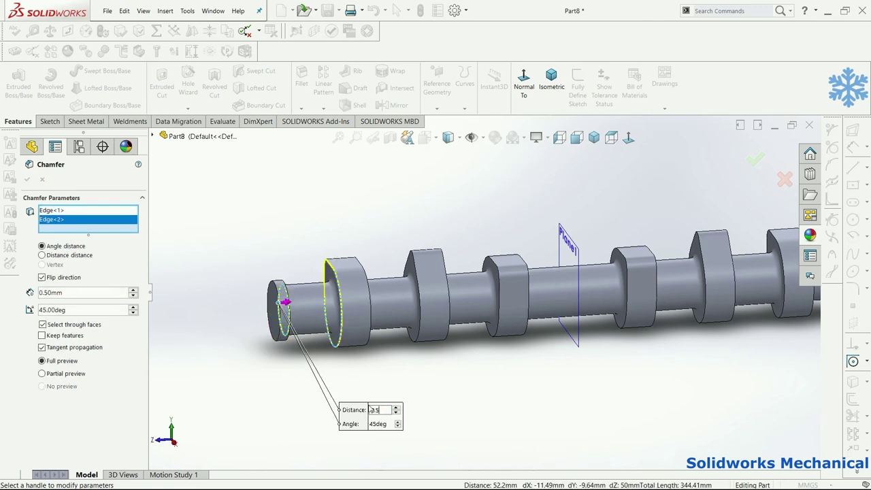
key("Return")
left_click(372, 411)
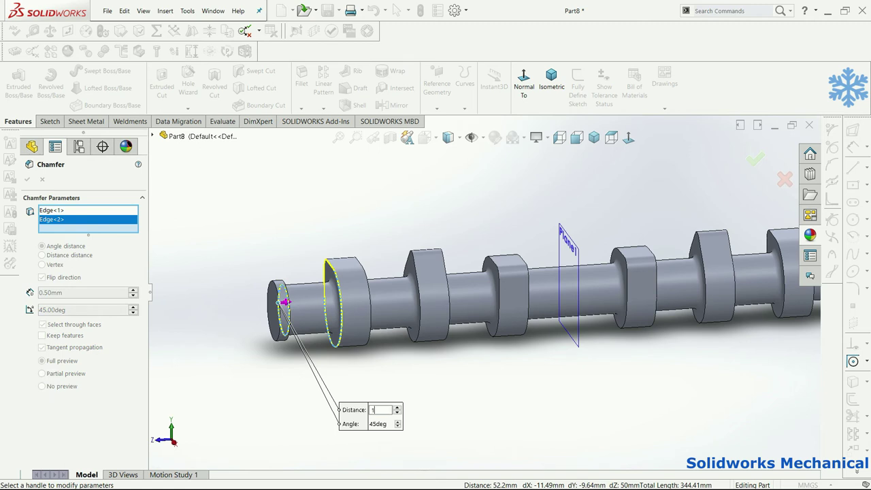
key("Return")
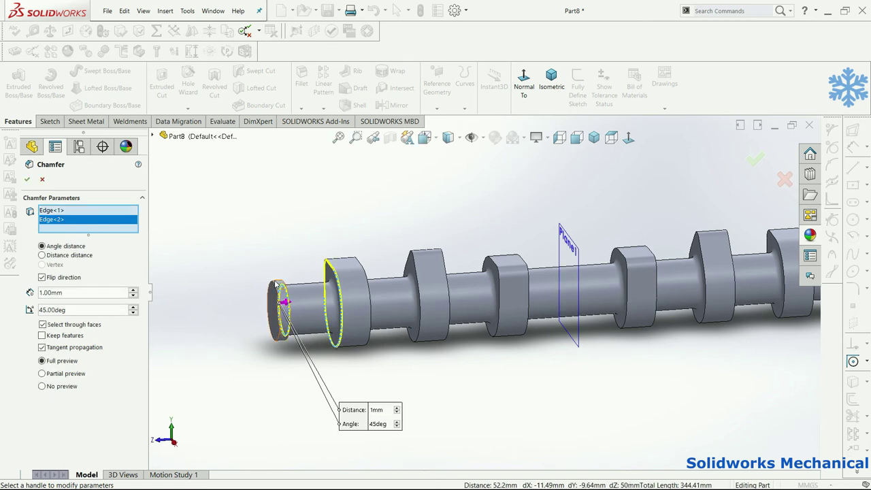
- Add the end edge and the lobe edges along the shaft to the chamfer
left_click(275, 287)
middle_click_drag(275, 287, 364, 243)
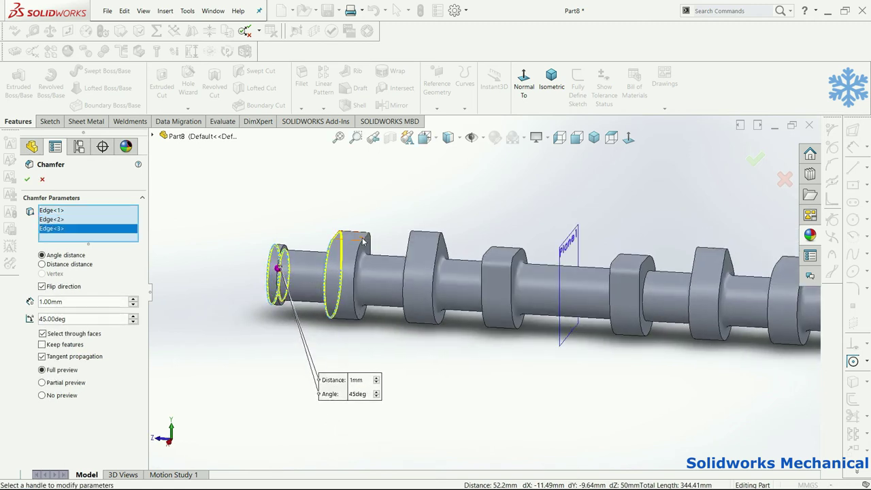
left_click(366, 242)
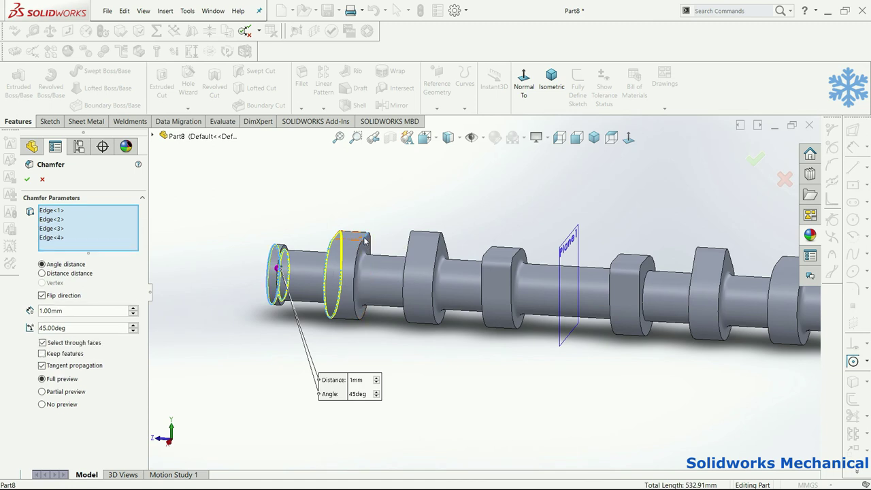
middle_click_drag(366, 242, 432, 279)
left_click(433, 279)
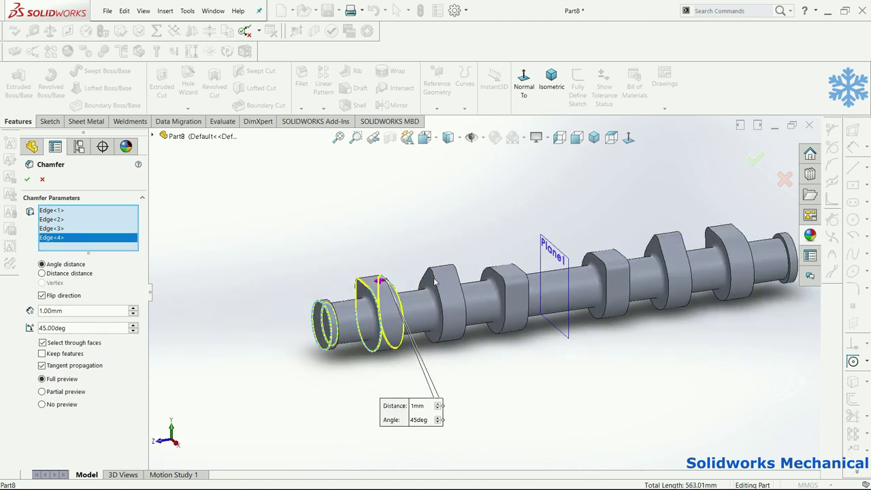
left_click(502, 276)
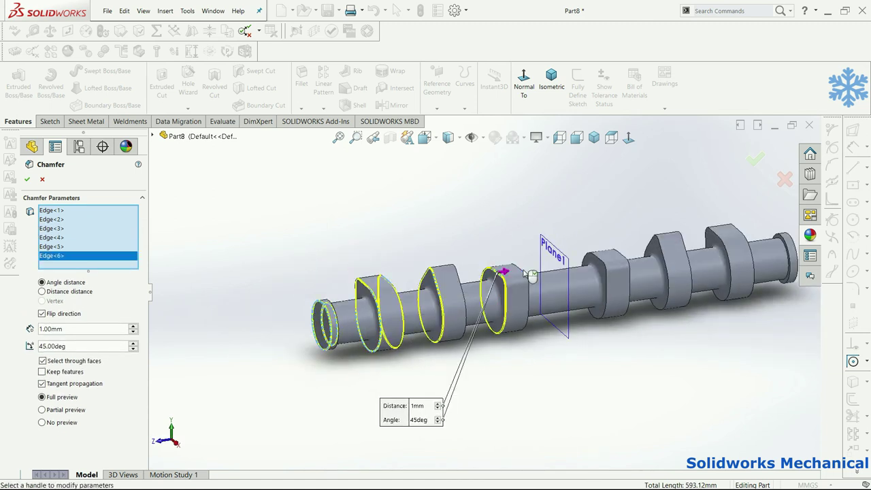
left_click(526, 272)
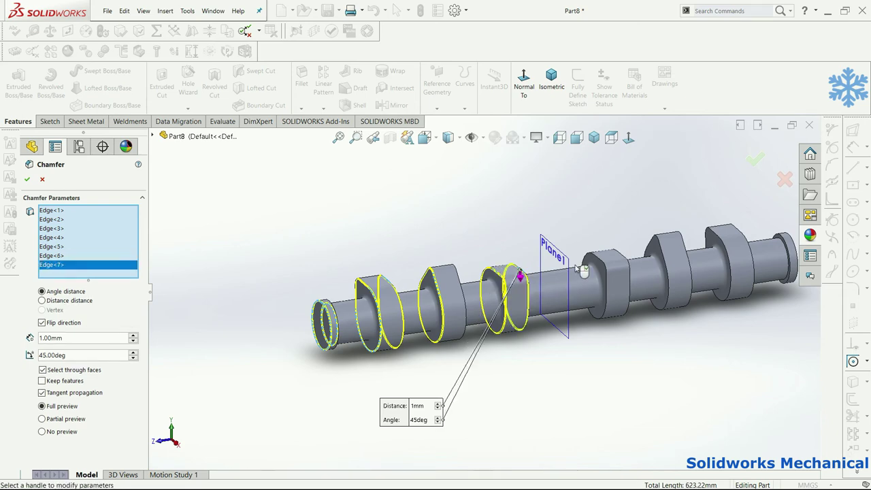
left_click(599, 260)
mouse_move(599, 261)
middle_mouse_down()
mouse_move(505, 235)
mouse_move(646, 249)
mouse_move(615, 269)
middle_mouse_up()
left_click(534, 239)
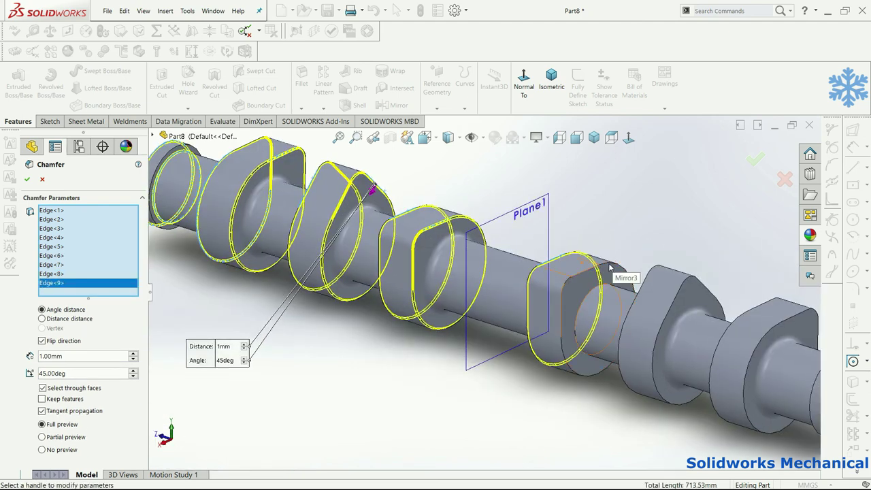
left_click(608, 266)
mouse_move(608, 265)
middle_mouse_down()
mouse_move(652, 259)
mouse_move(689, 194)
mouse_move(732, 196)
middle_mouse_up()
left_click(688, 195)
left_click(732, 195)
- Add the remaining flange and shaft-end edges, then apply the 1 mm × 45° chamfer
scroll(746, 212, "up", 3)
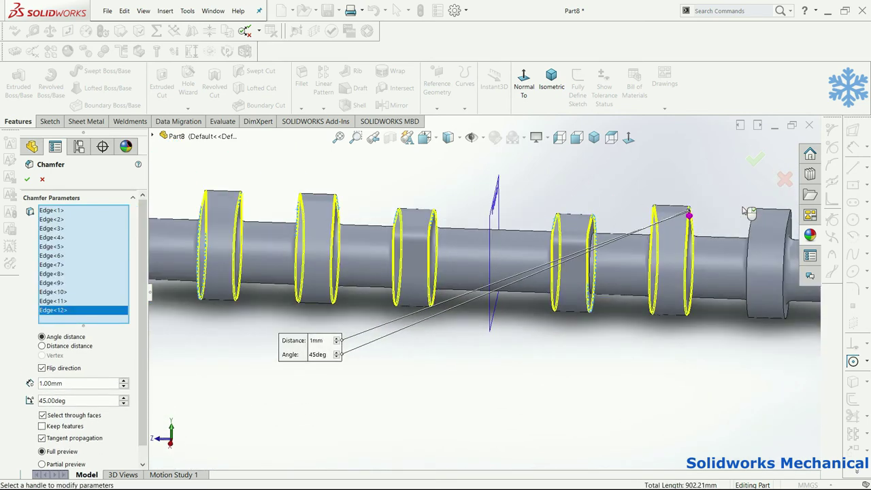
scroll(755, 214, "up", 2)
middle_click_drag(755, 214, 744, 219)
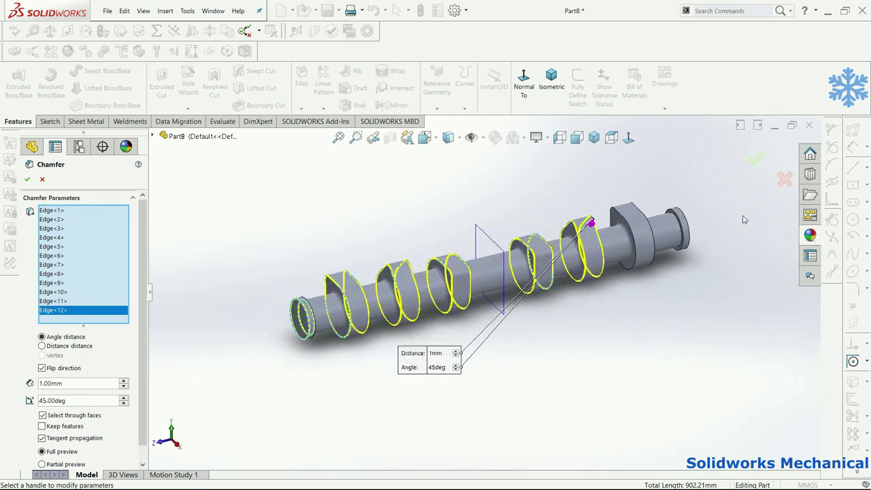
left_click(614, 213)
mouse_move(614, 213)
middle_mouse_down()
mouse_move(593, 195)
mouse_move(630, 266)
mouse_move(599, 253)
mouse_move(689, 238)
mouse_move(678, 249)
middle_mouse_up()
left_click(628, 289)
left_click(689, 238)
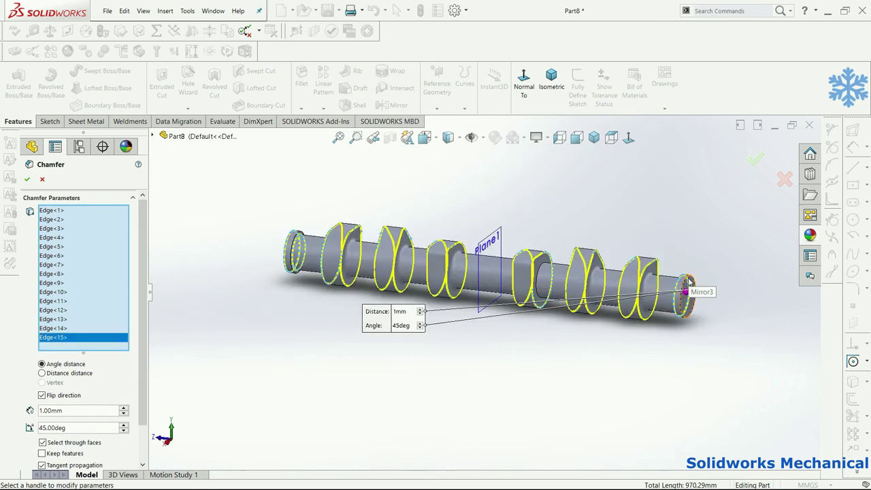
left_click(688, 285)
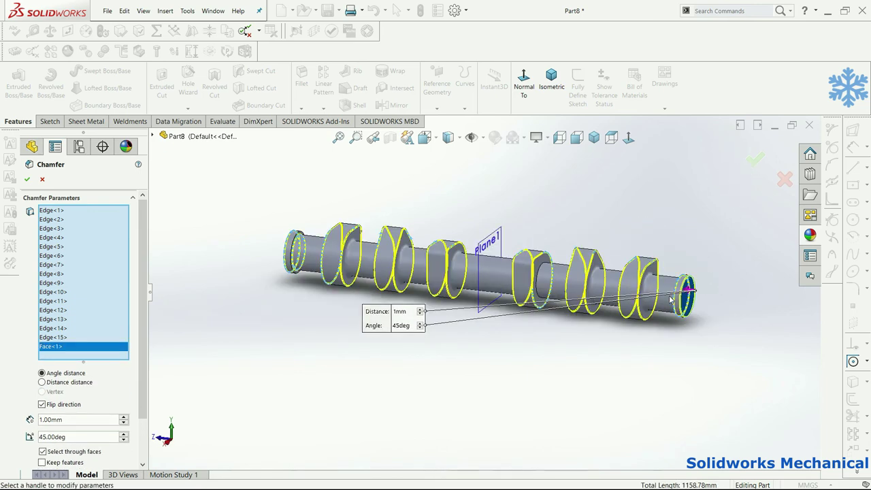
scroll(670, 299, "down", 2)
left_click(678, 282)
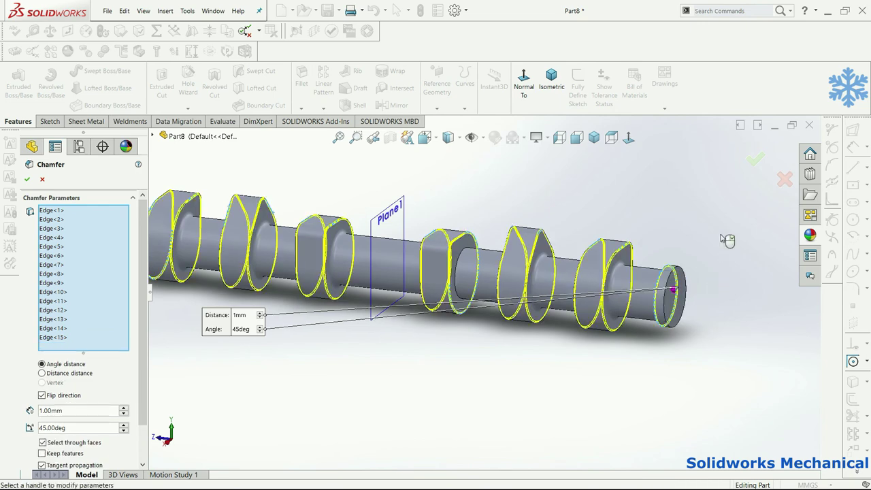
left_click(670, 282)
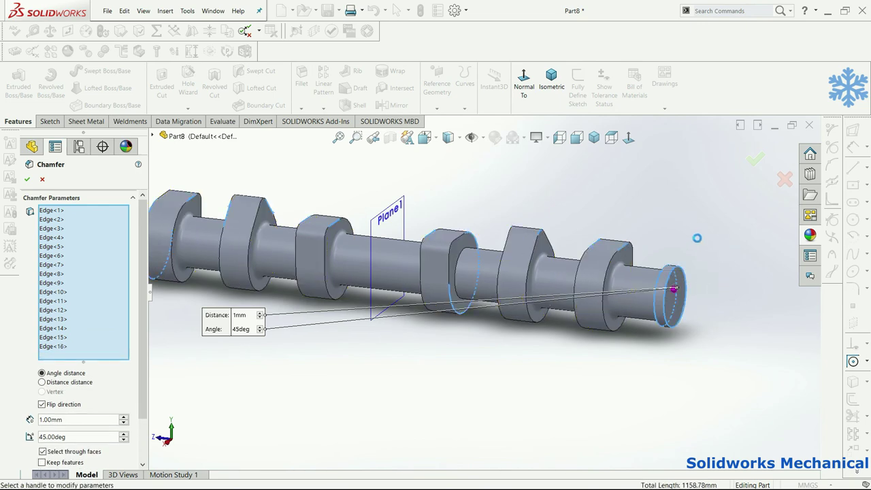
scroll(651, 243, "up", 3)
mouse_move(634, 270)
middle_mouse_down()
mouse_move(669, 267)
mouse_move(706, 164)
middle_mouse_up()
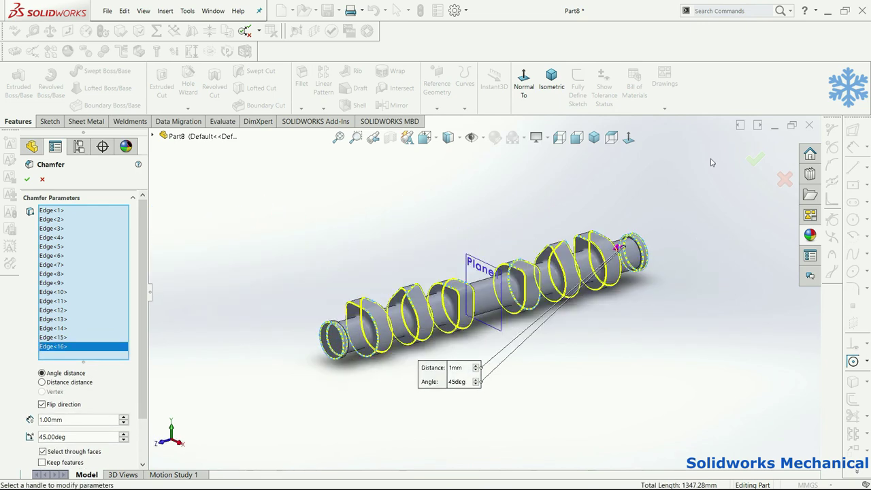
left_click(754, 159)
left_click(551, 78)
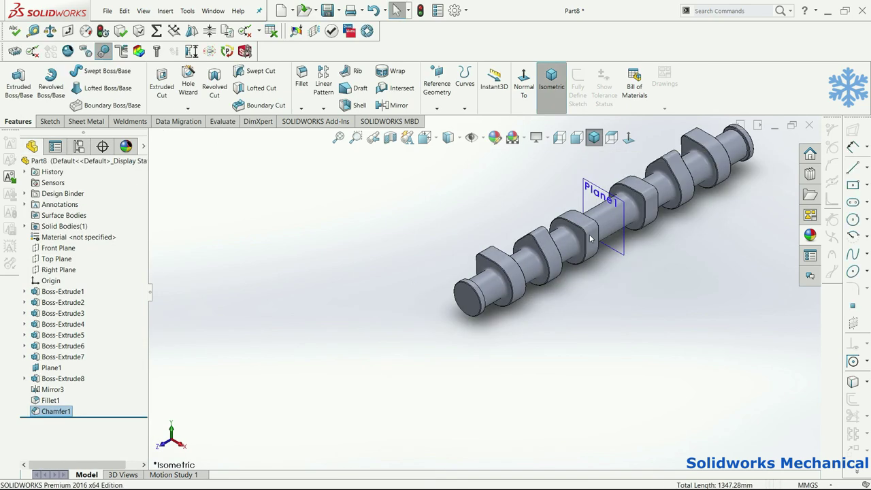
- Orbit and zoom around the chamfered shaft to inspect it from end-on and side views
mouse_move(650, 311)
middle_mouse_down()
mouse_move(524, 257)
mouse_move(650, 276)
mouse_move(499, 312)
middle_mouse_up()
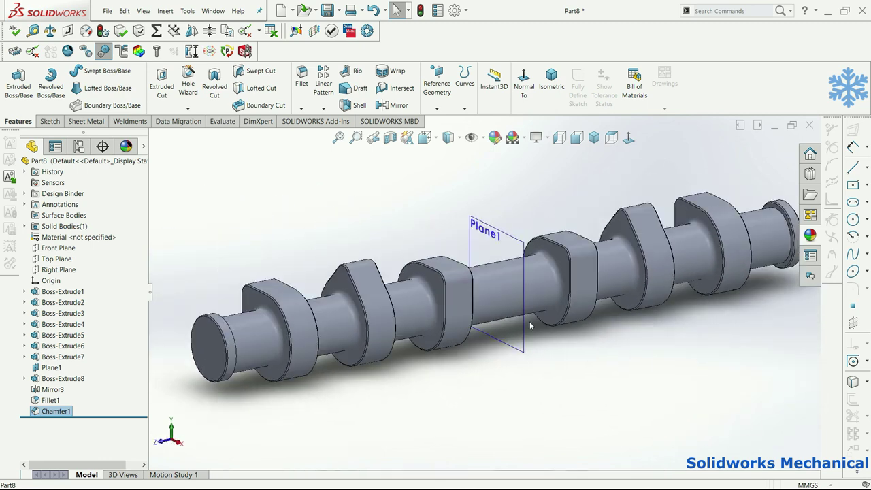
scroll(530, 326, "up", 1)
scroll(490, 272, "up", 2)
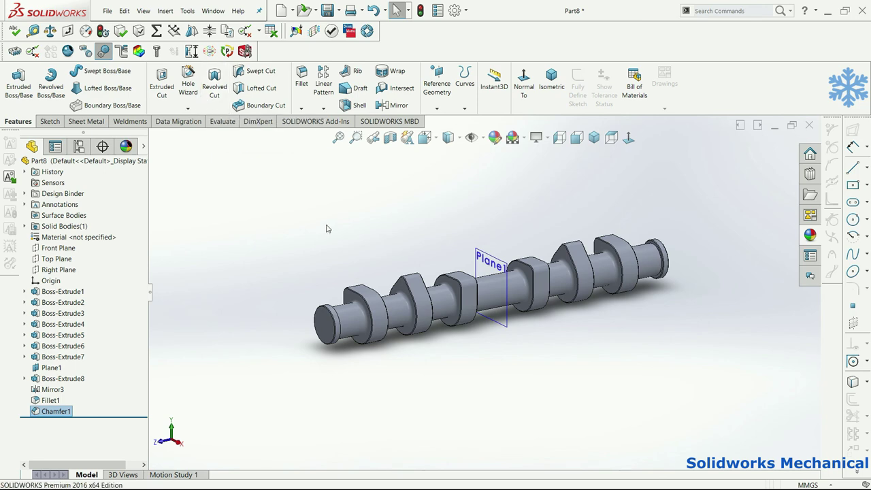
key("z")
mouse_move(577, 317)
middle_mouse_down()
mouse_move(522, 325)
mouse_move(427, 292)
middle_mouse_up()
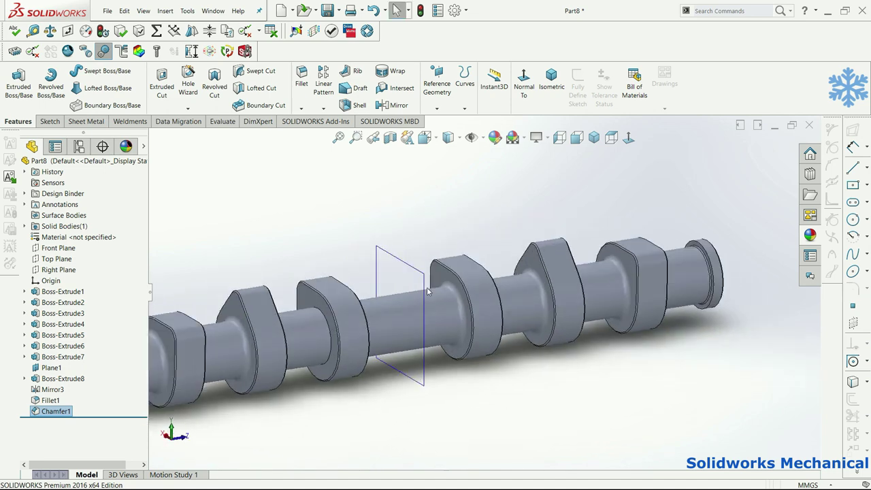
key("z")
middle_click_drag(428, 291, 497, 305)
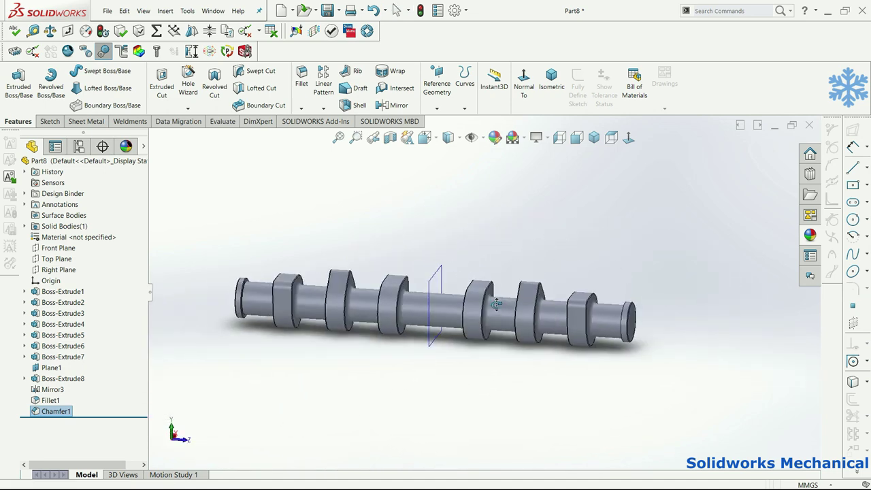
middle_click_drag(553, 298, 535, 298)
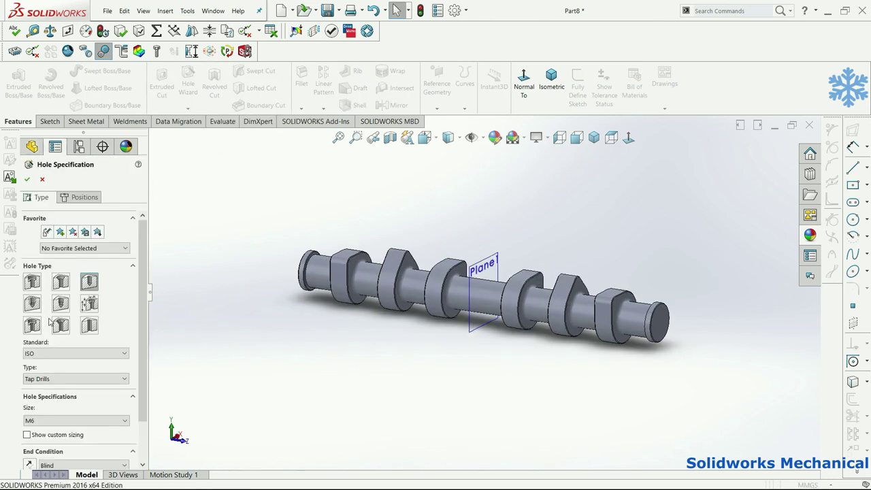
- Set the tapped hole size to M10 and move on to its position
left_click(75, 420)
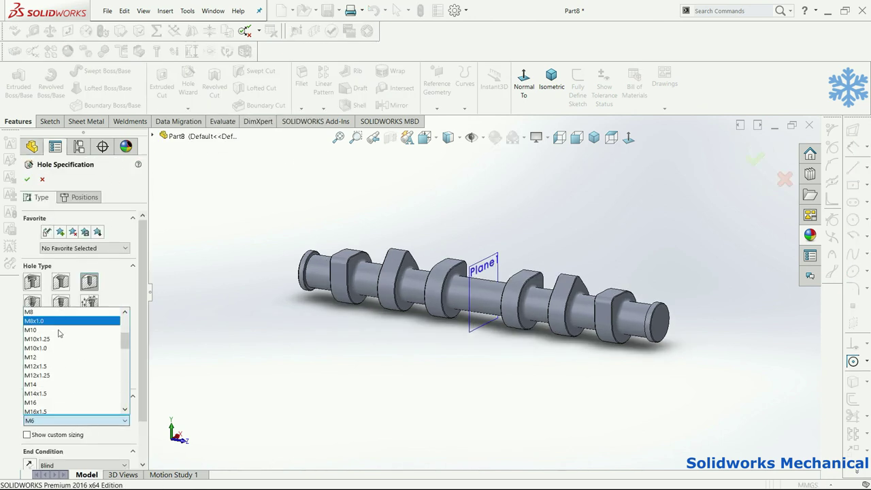
left_click(53, 332)
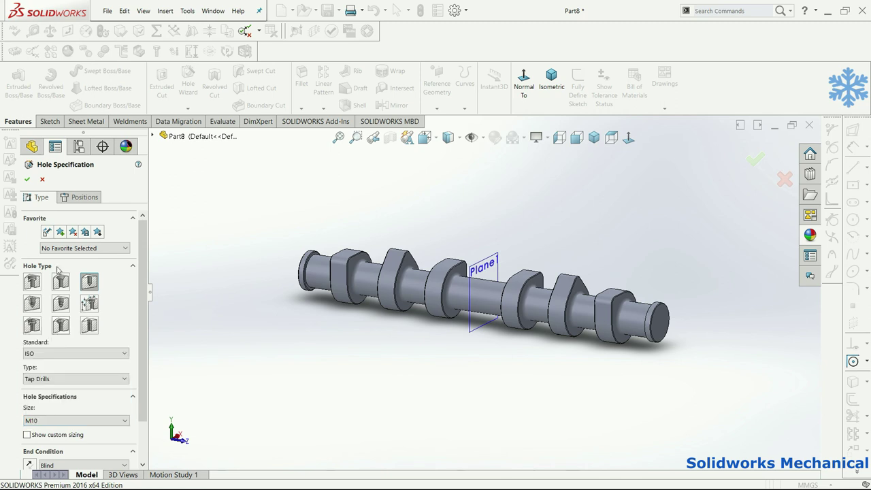
left_click(68, 195)
- Place the hole point on the shaft's end face with a 3D sketch, dimension it, and finish the hole
left_click(85, 297)
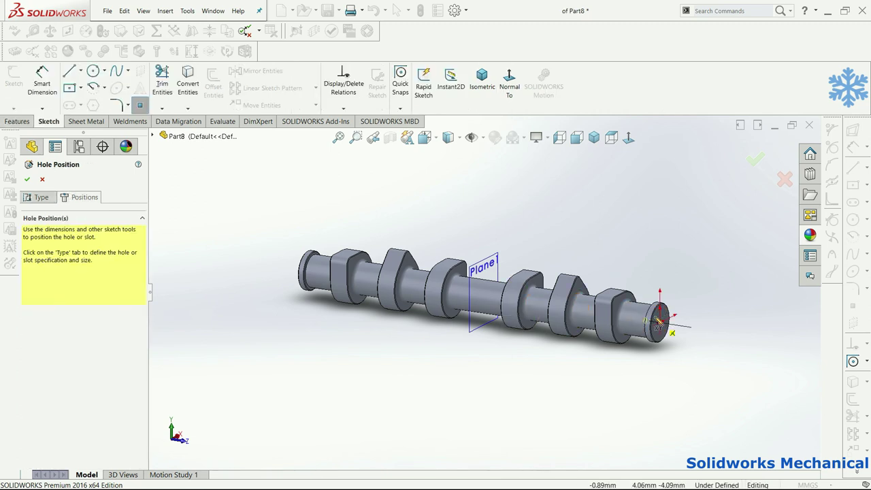
middle_click_drag(664, 324, 577, 204)
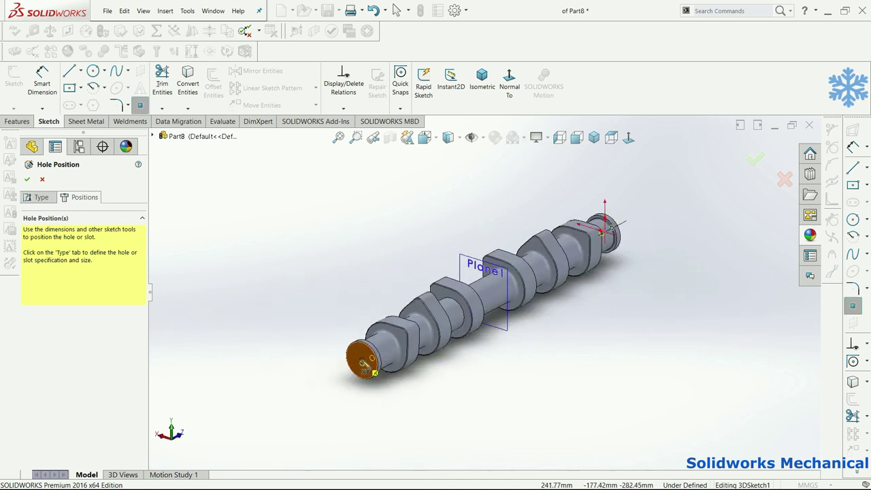
mouse_move(583, 381)
middle_mouse_down()
mouse_move(481, 362)
mouse_move(558, 331)
middle_mouse_up()
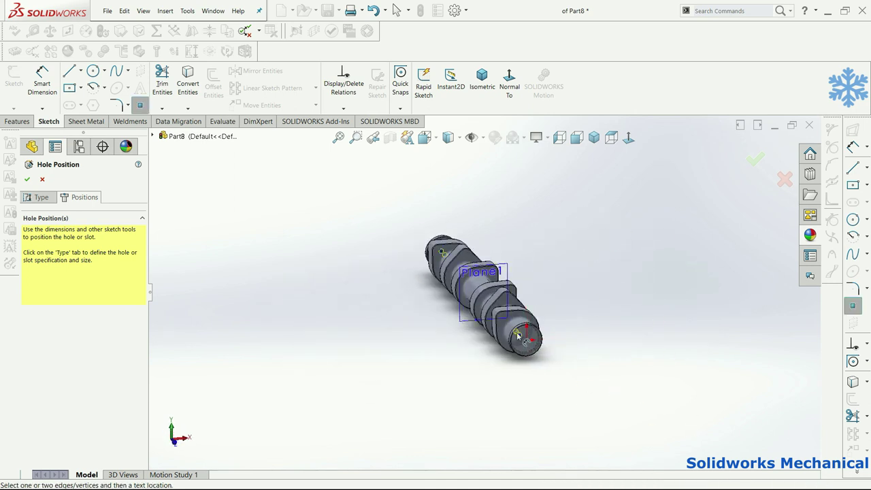
right_click_drag(558, 331, 522, 331)
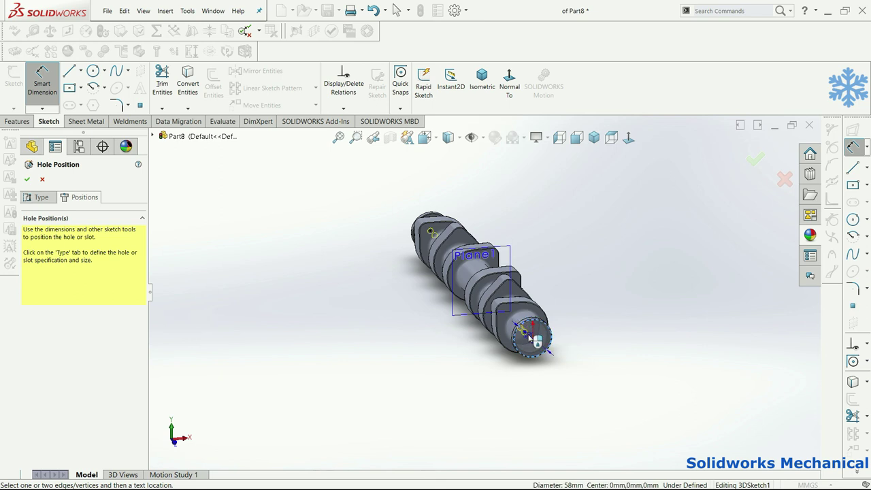
left_click(530, 338)
left_click(576, 304)
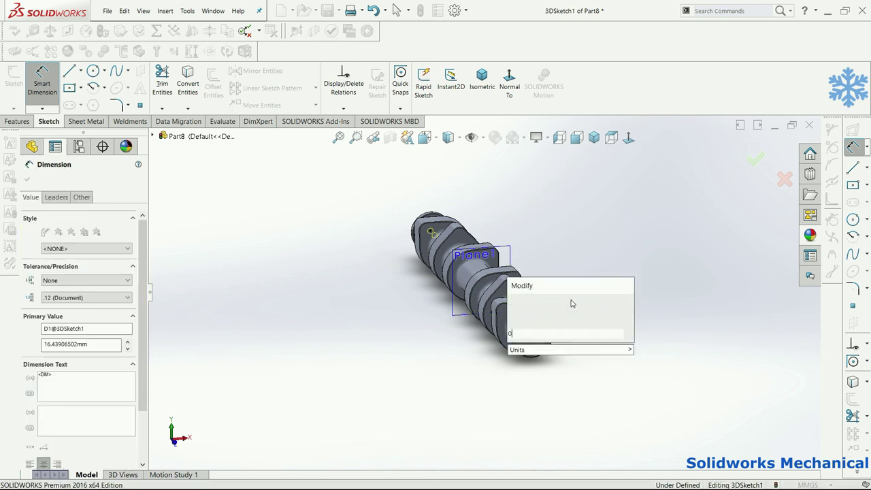
key("Return")
left_click(755, 161)
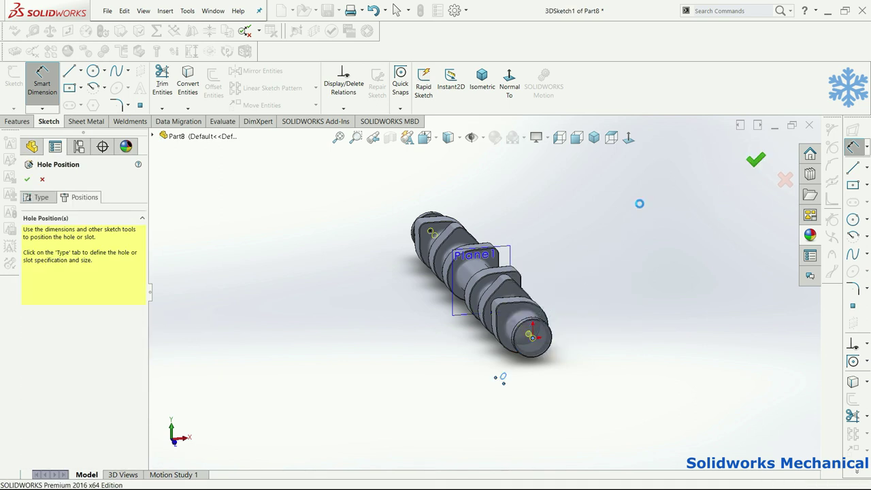
left_click(754, 161)
mouse_move(649, 230)
middle_mouse_down()
mouse_move(595, 210)
mouse_move(492, 241)
middle_mouse_up()
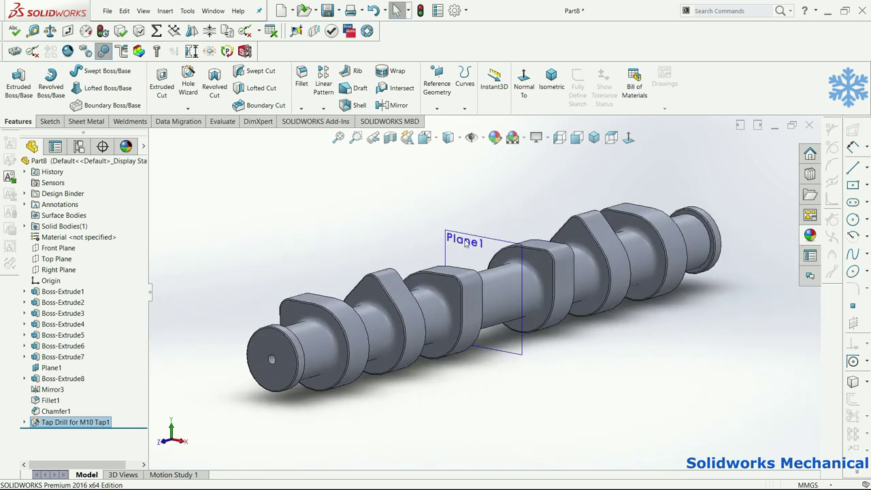
- Hide Plane1 and orbit the shaft toward an end-on view
right_click(466, 243)
left_click(490, 226)
mouse_move(621, 269)
middle_mouse_down()
mouse_move(488, 284)
mouse_move(504, 279)
middle_mouse_up()
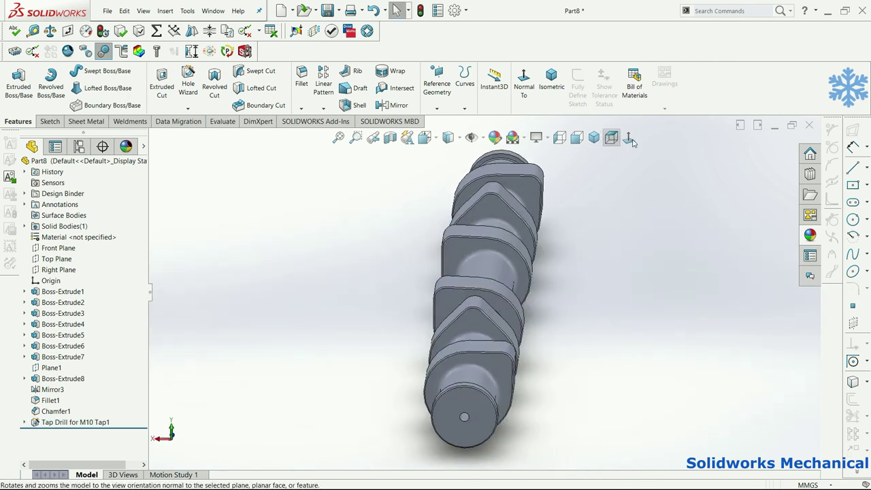
- View the shaft end square-on, turn it to a side view, then return to isometric
left_click(628, 138)
middle_click_drag(622, 186, 507, 260)
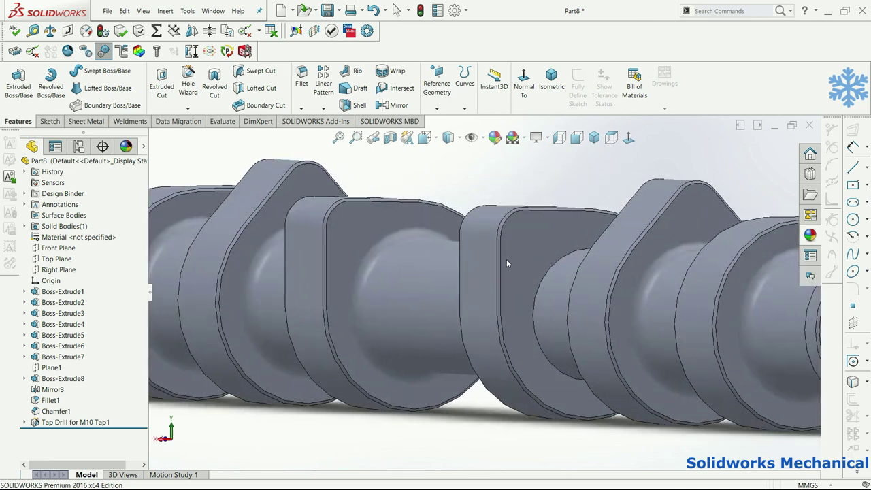
scroll(506, 259, "down", 3)
key("ctrl+7")
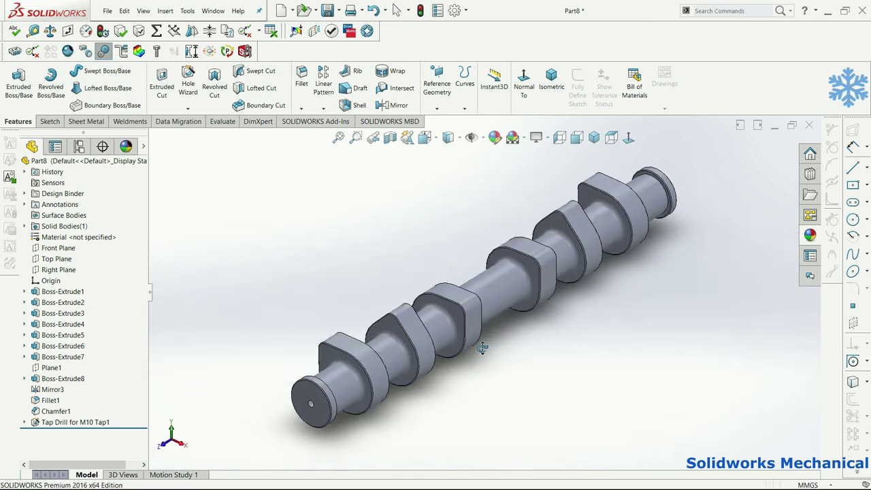